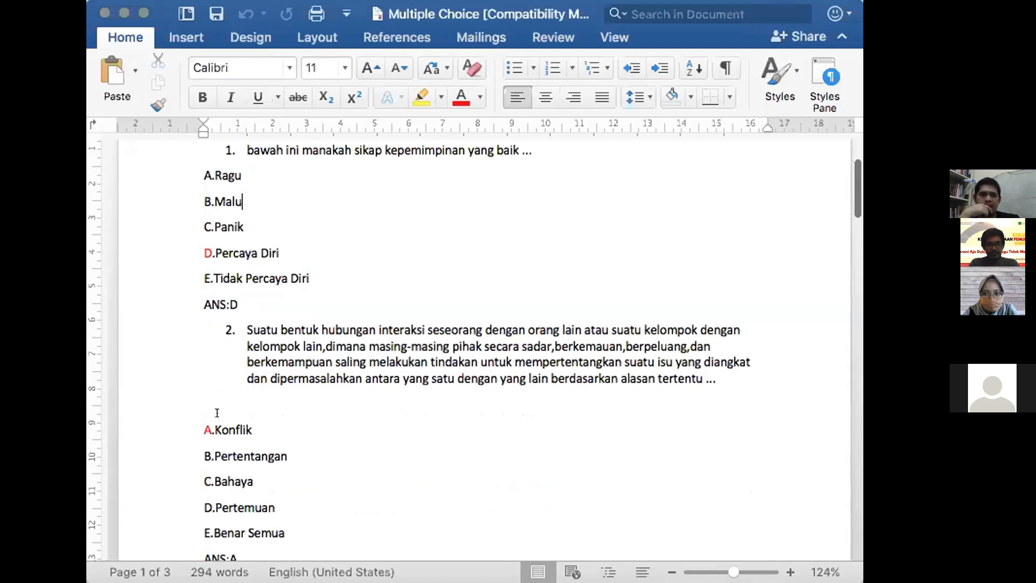
# Remove the blank line between question 2 and its option A
pyautogui.press('BackSpace')
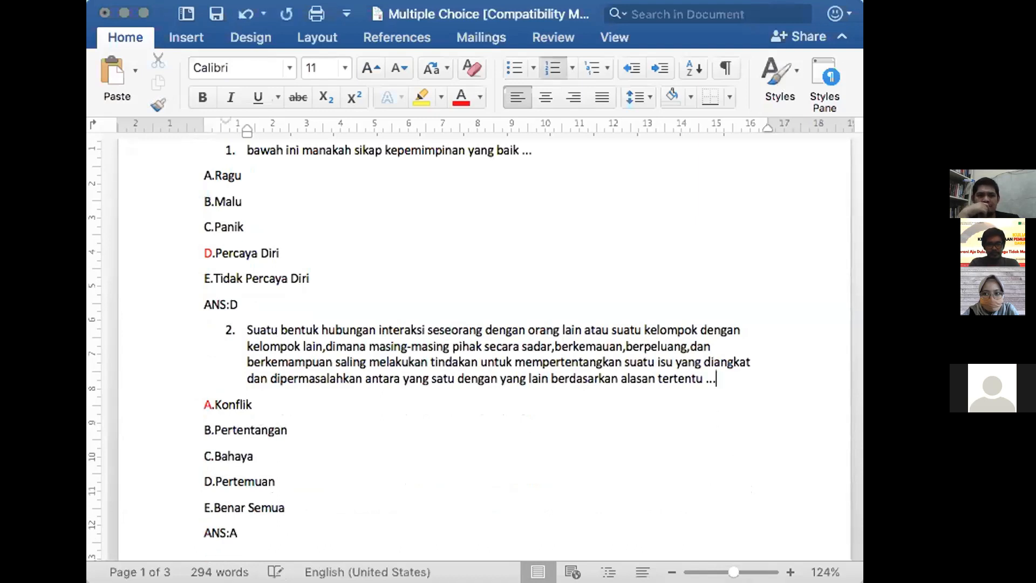
# Review the numbering, spacing and answer options of questions 1 to 8 throughout the document
pyautogui.scroll(-3, 228, 410)
pyautogui.scroll(-10, 189, 519)
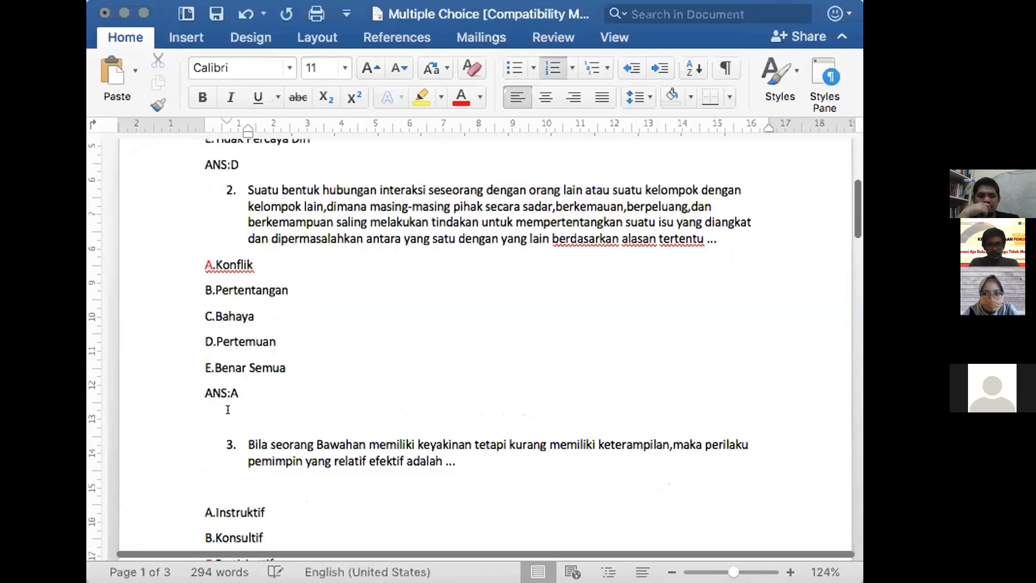
pyautogui.scroll(-10, 189, 520)
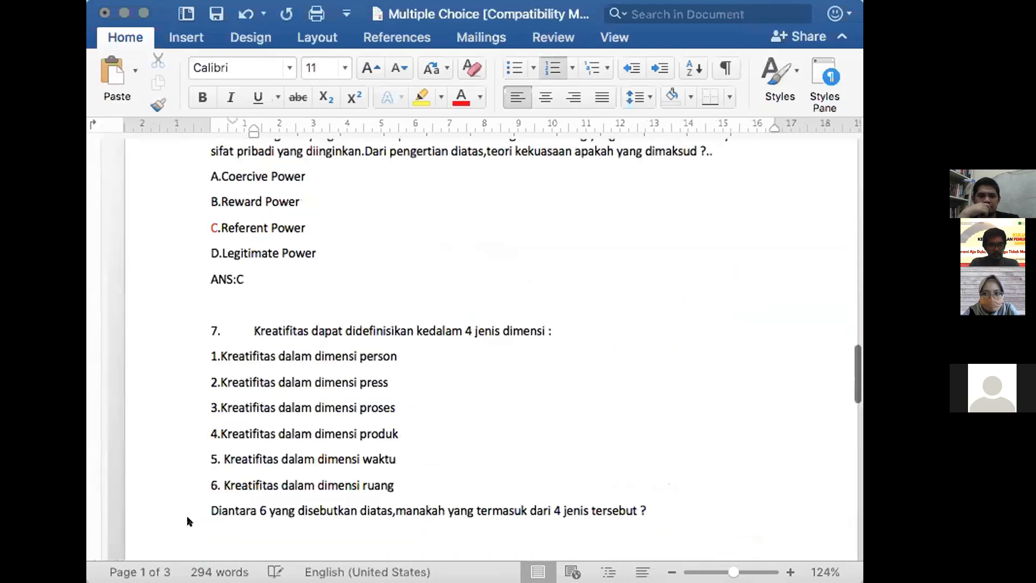
pyautogui.scroll(-3, 178, 521)
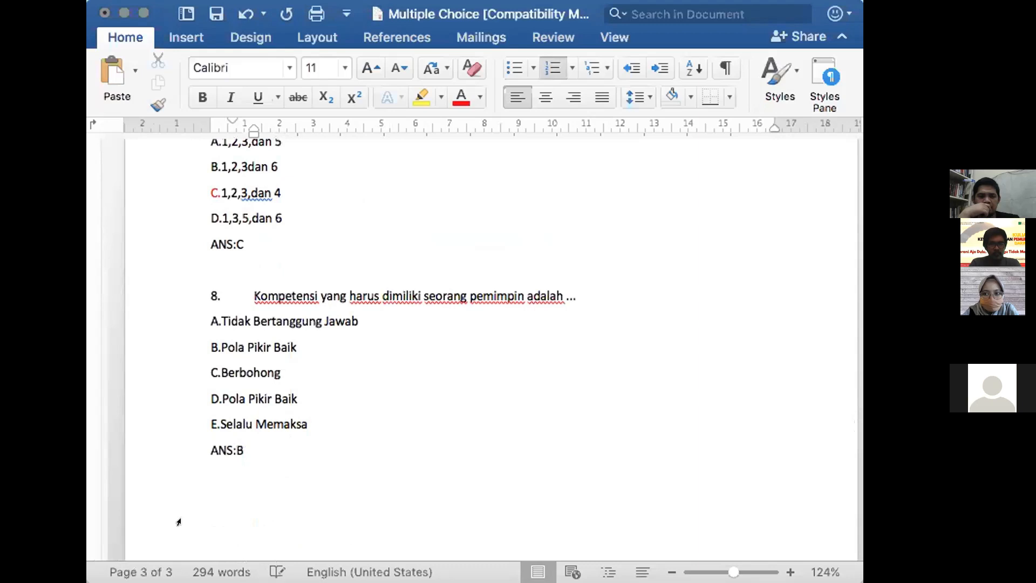
pyautogui.click(217, 288)
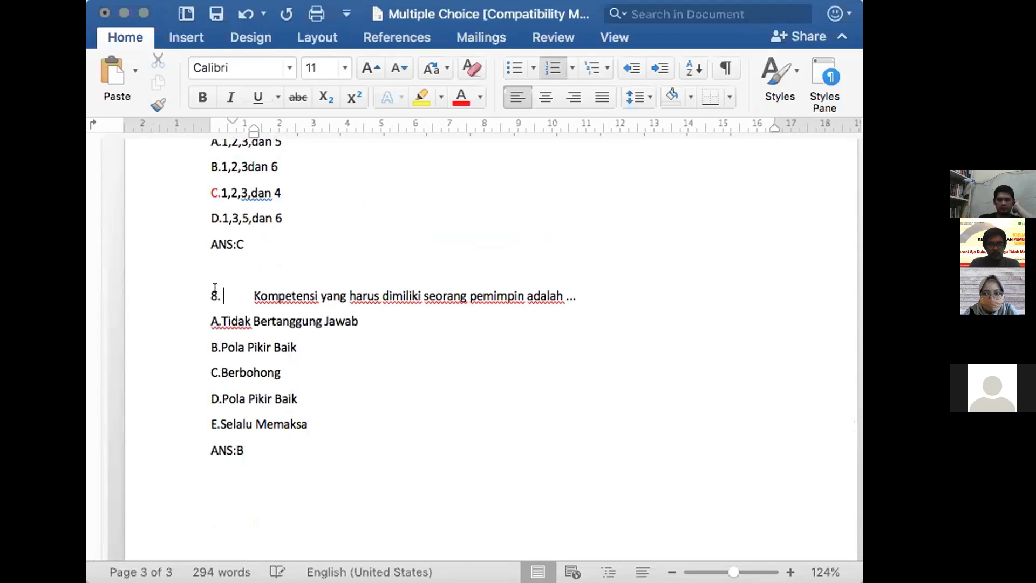
pyautogui.scroll(1, 212, 287)
pyautogui.scroll(12, 212, 286)
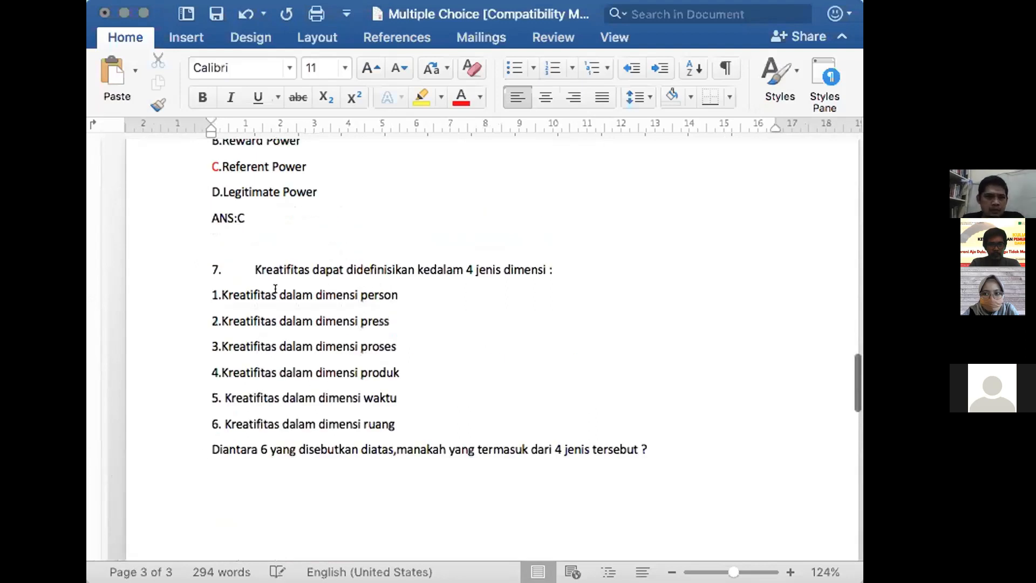
pyautogui.scroll(4, 219, 364)
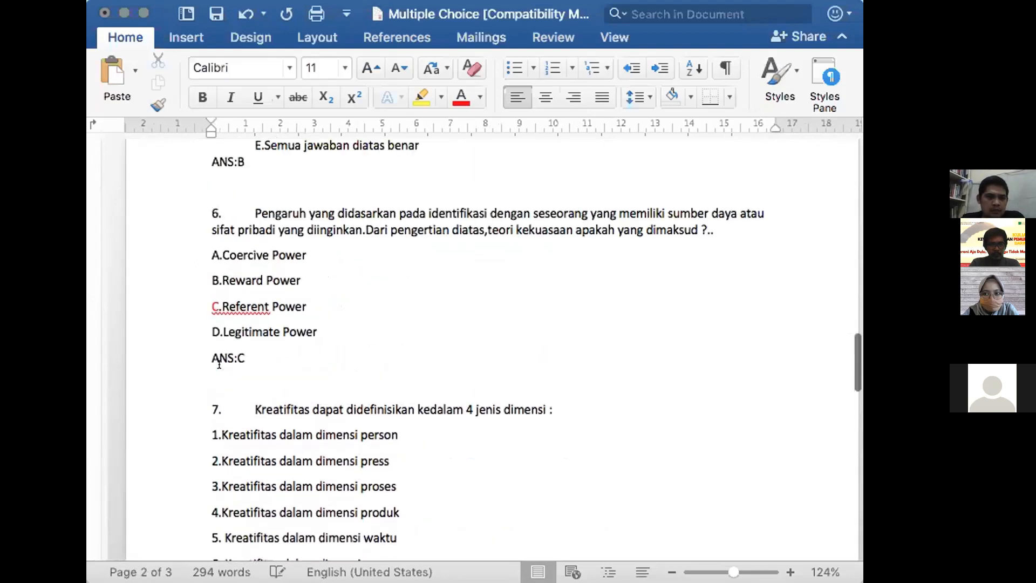
pyautogui.scroll(2, 219, 365)
pyautogui.scroll(-3, 218, 364)
pyautogui.click(245, 347)
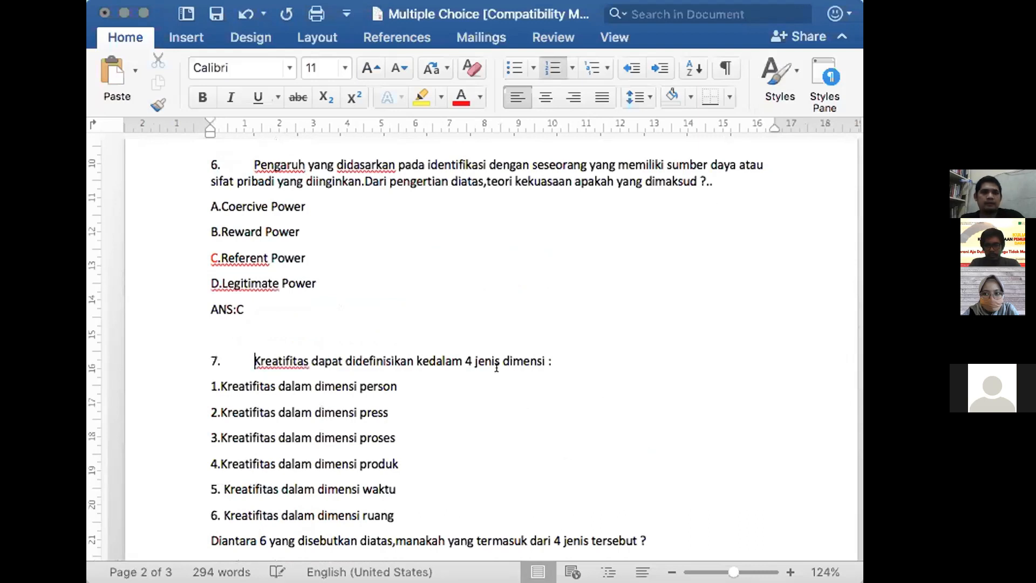
pyautogui.scroll(4, 213, 416)
pyautogui.scroll(15, 214, 416)
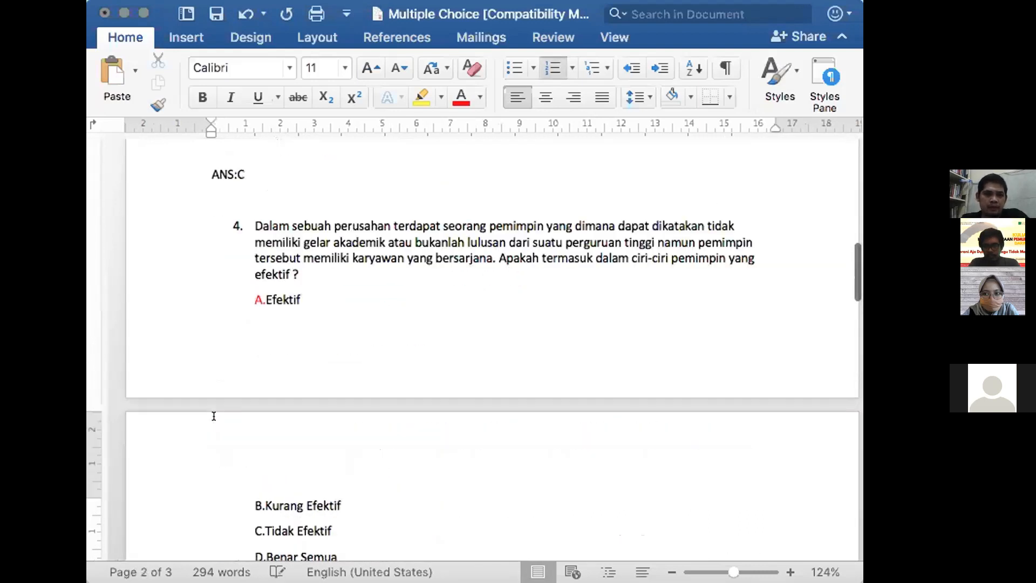
pyautogui.scroll(12, 219, 302)
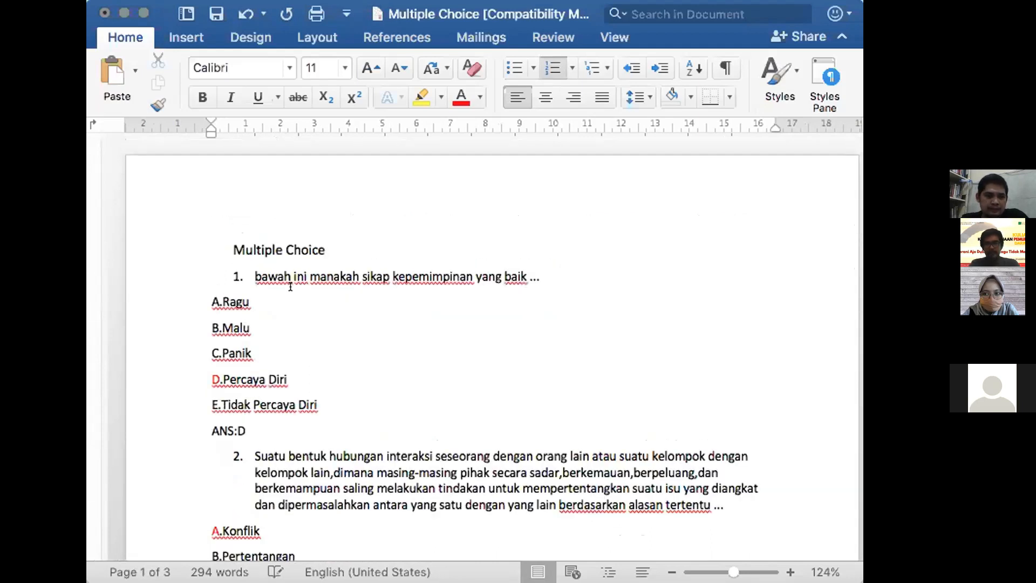
pyautogui.scroll(-4, 290, 286)
pyautogui.scroll(-12, 291, 287)
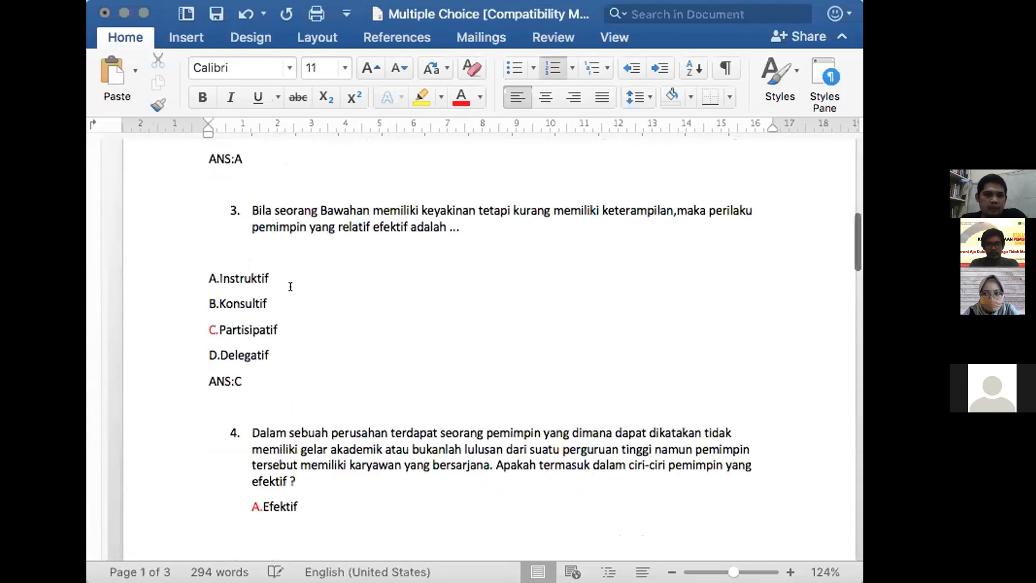
pyautogui.scroll(-10, 290, 287)
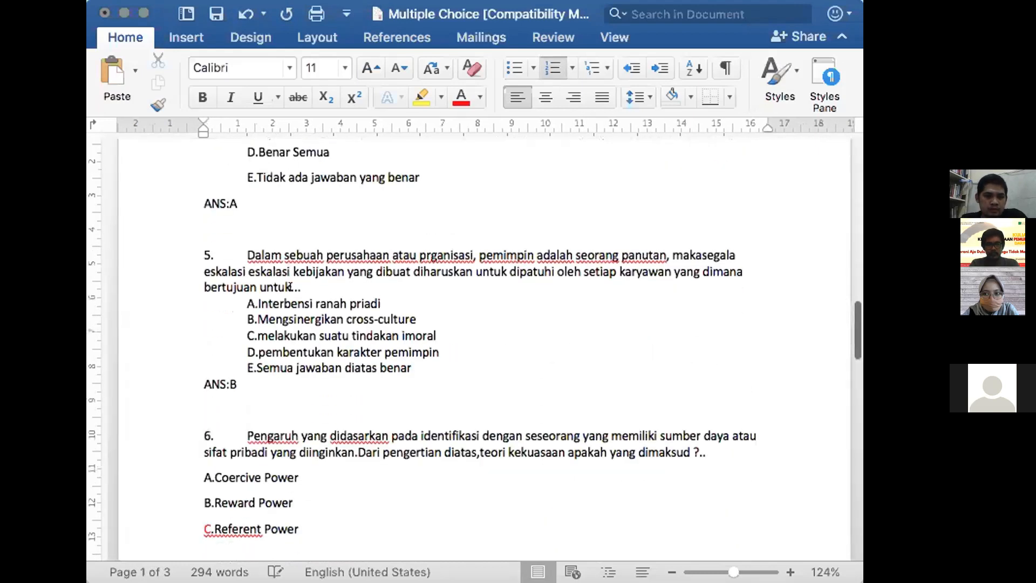
pyautogui.scroll(-5, 291, 286)
pyautogui.scroll(5, 291, 287)
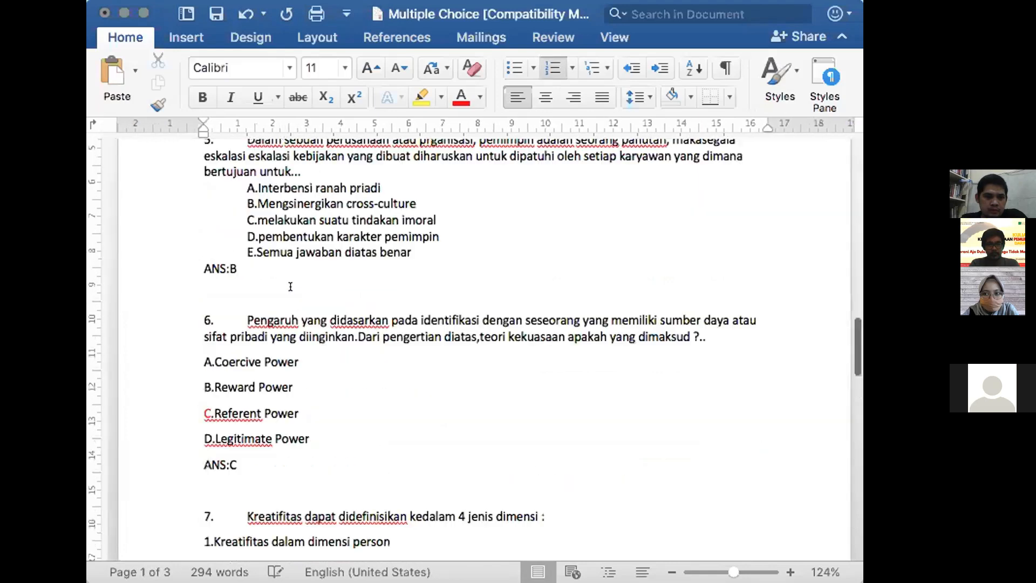
pyautogui.scroll(1, 290, 286)
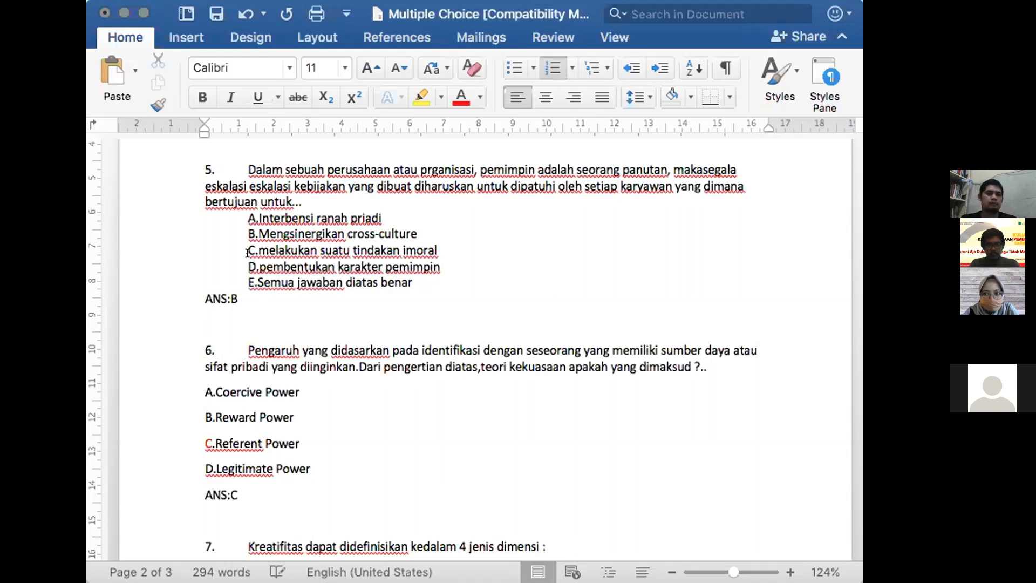
# Join numbered statements 1 and 2 of question 7 onto the end of its opening sentence
pyautogui.scroll(-5, 254, 324)
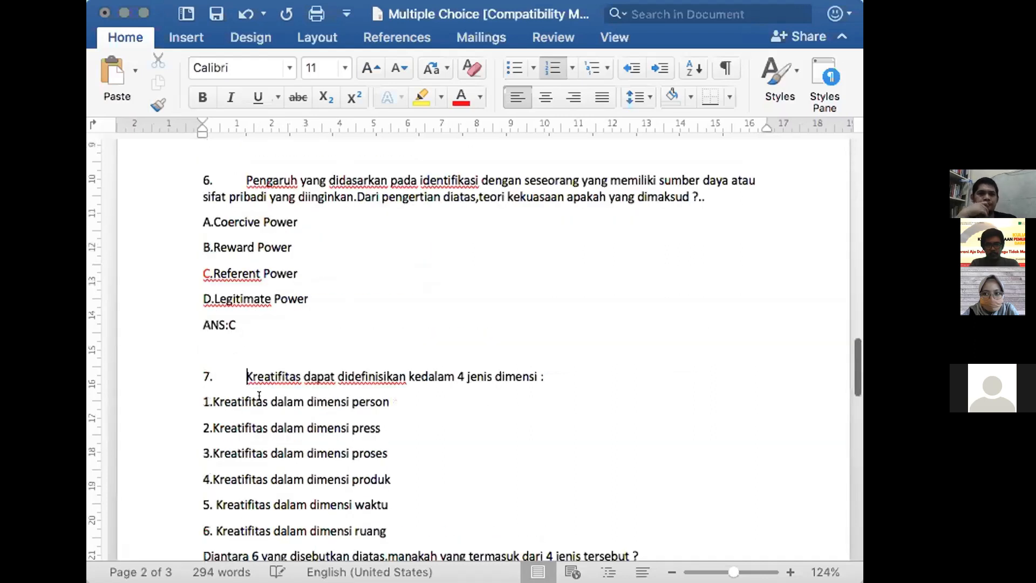
pyautogui.scroll(-3, 259, 395)
pyautogui.scroll(-3, 259, 396)
pyautogui.scroll(2, 259, 395)
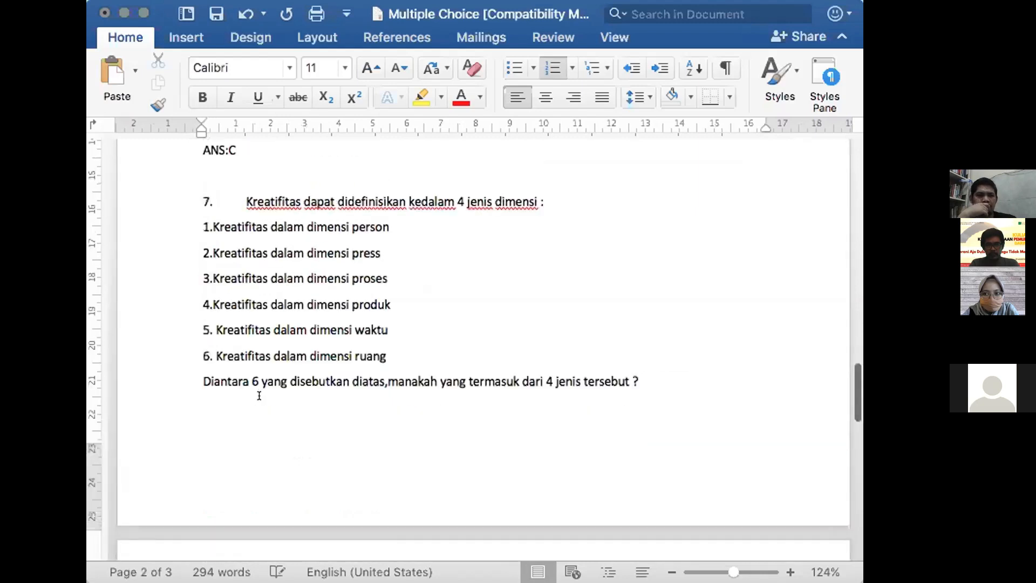
pyautogui.click(205, 275)
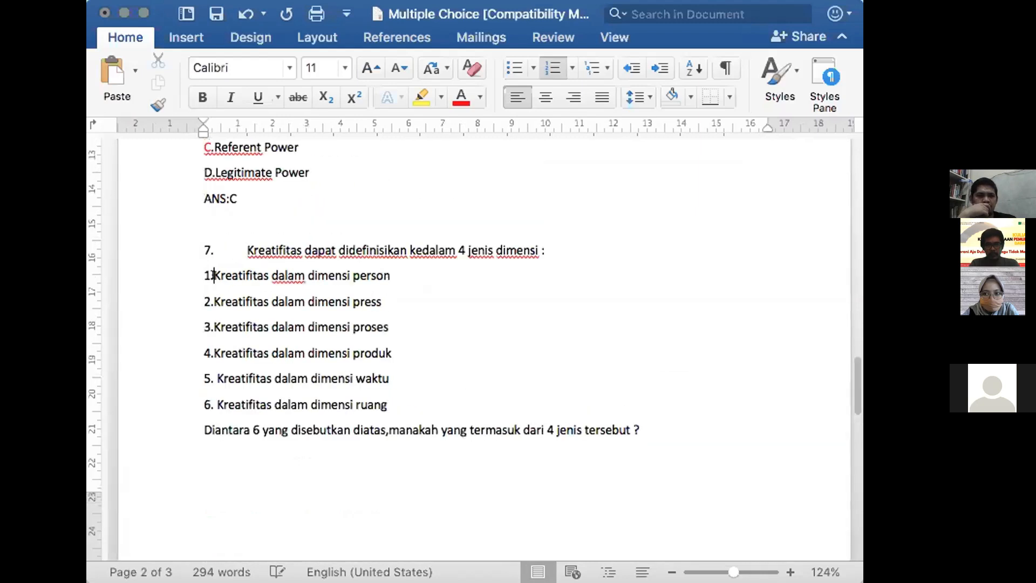
pyautogui.click(213, 292)
pyautogui.press('Down')
pyautogui.press('Down')
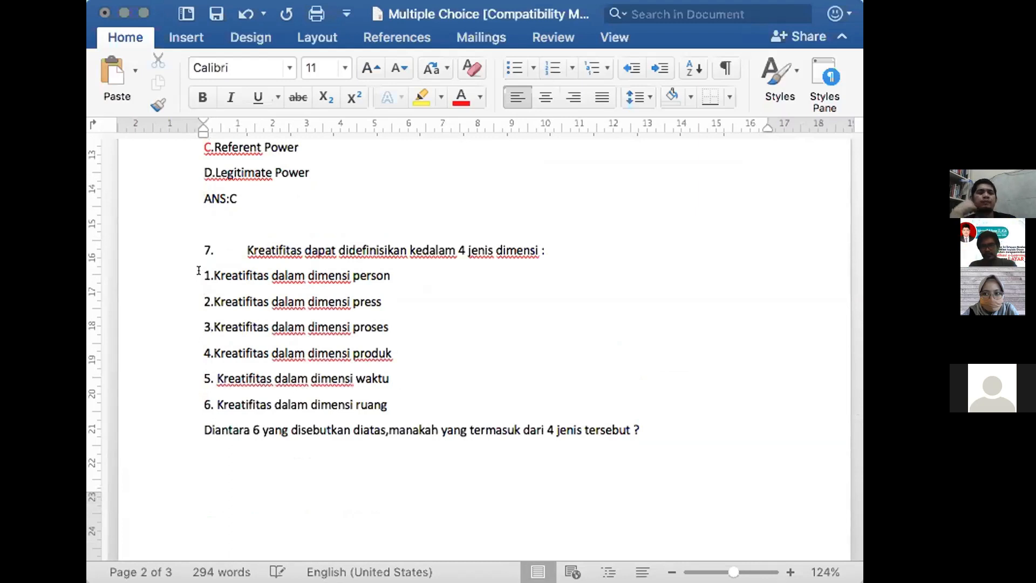
pyautogui.press('BackSpace')
pyautogui.click(200, 270)
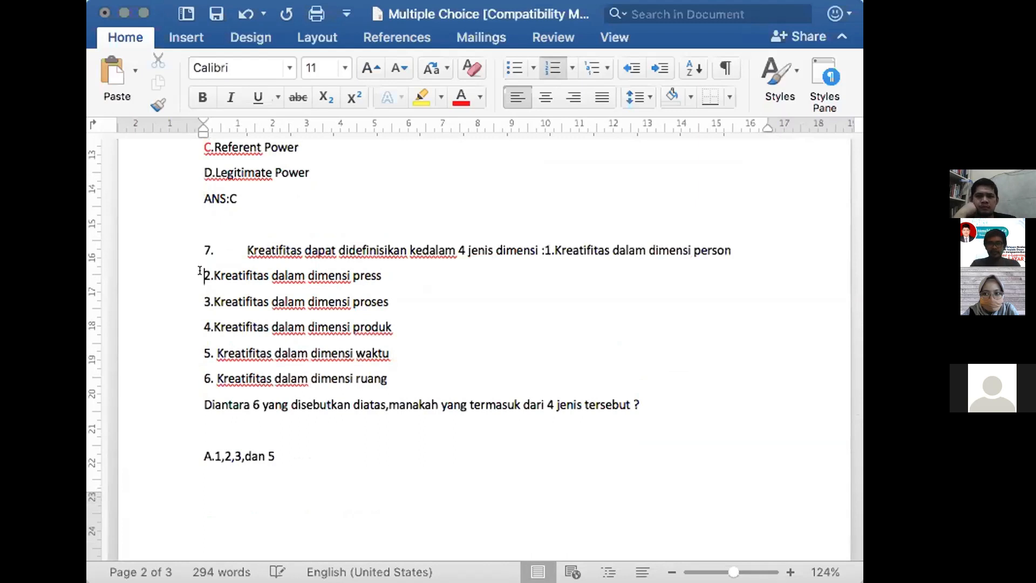
pyautogui.press('BackSpace')
pyautogui.press('Return')
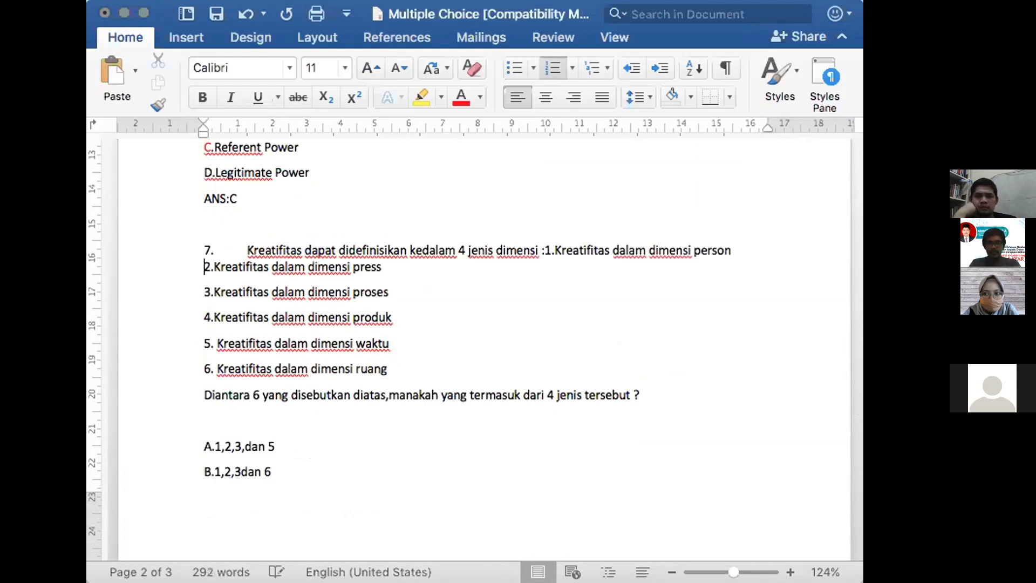
# Join statements 3 and 4 onto the question 7 paragraph, with a space before 3 and a period after "proses"
pyautogui.click(197, 284)
pyautogui.press('BackSpace')
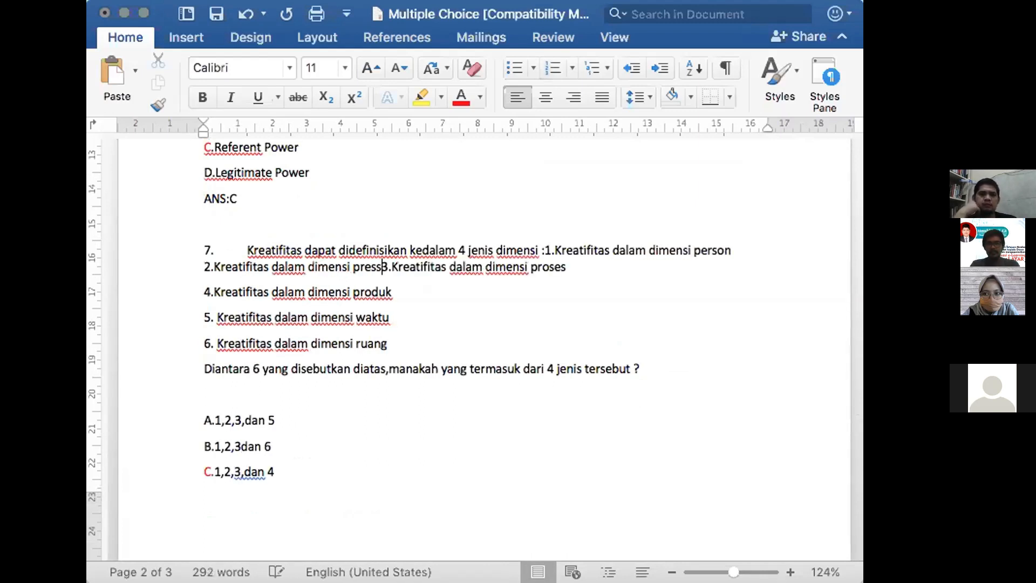
pyautogui.click(198, 287)
pyautogui.press('BackSpace')
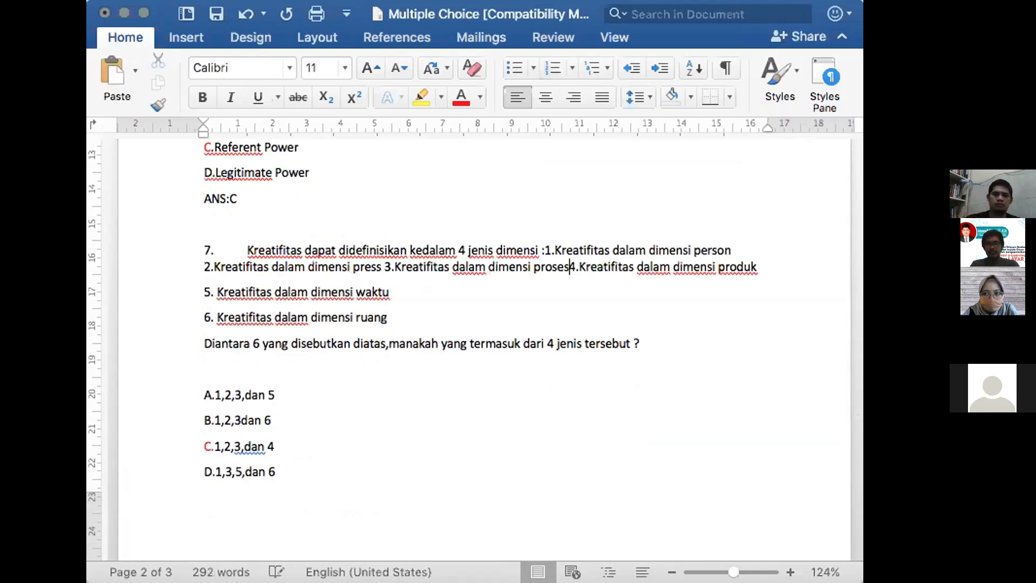
pyautogui.write('.')
# Join statements 5 and 6 onto the same question 7 paragraph
pyautogui.click(203, 292)
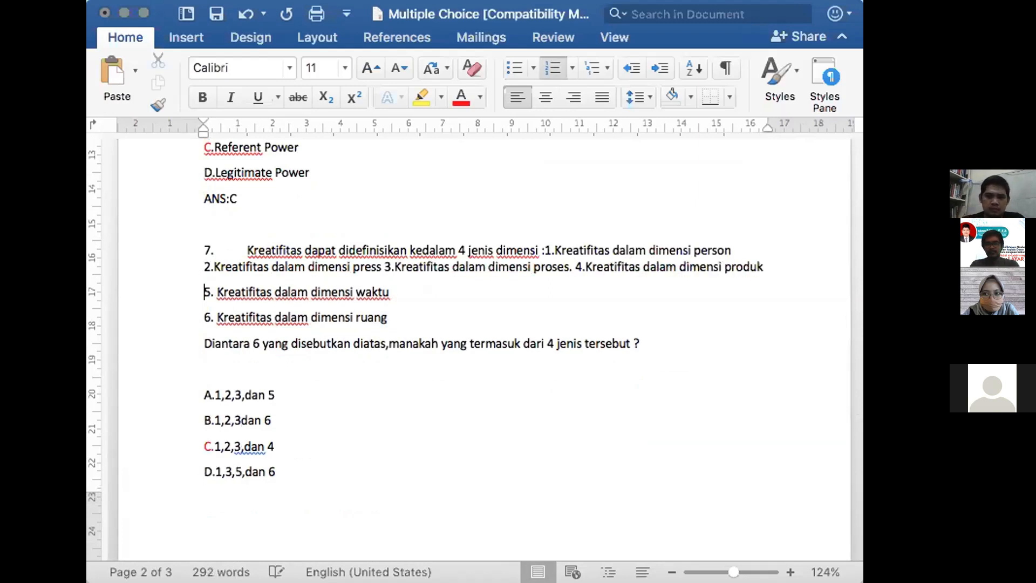
pyautogui.press('BackSpace')
pyautogui.click(197, 301)
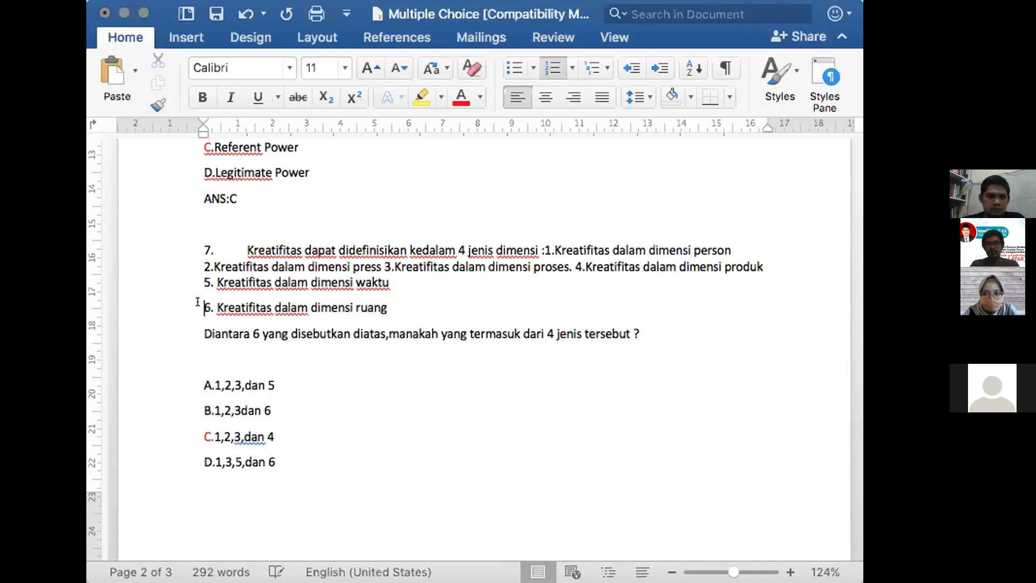
pyautogui.press('BackSpace')
# Append the closing "Diantara 6 yang disebutkan" question to the paragraph after a period, and remove the blank line above option A
pyautogui.click(198, 305)
pyautogui.write('.')
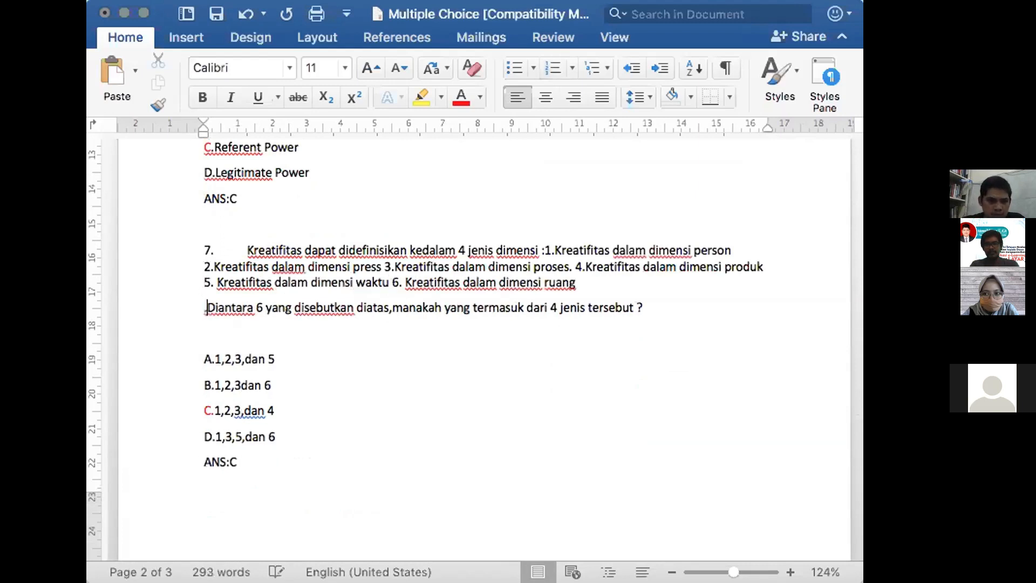
pyautogui.press('BackSpace')
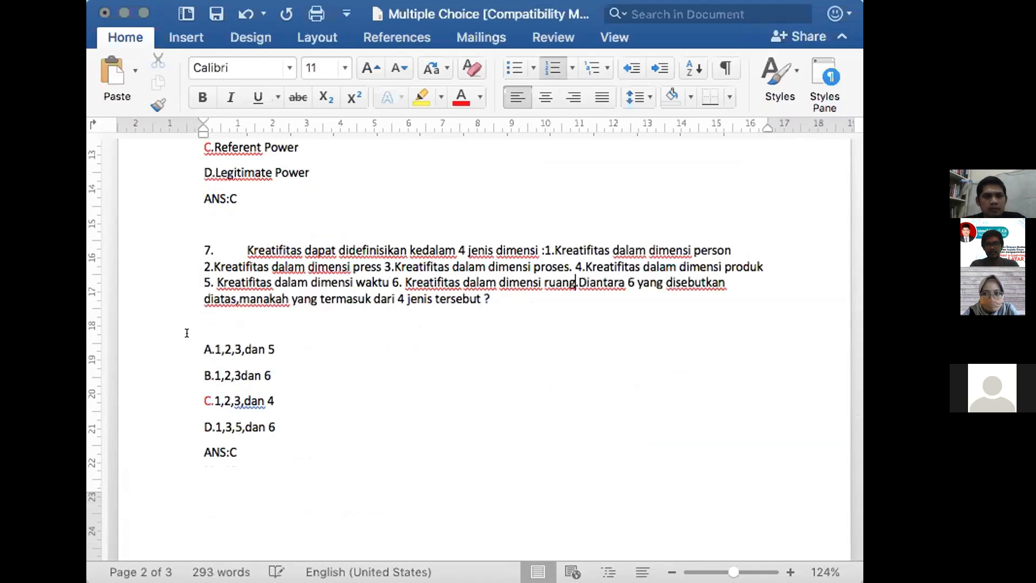
pyautogui.click(203, 320)
pyautogui.press('BackSpace')
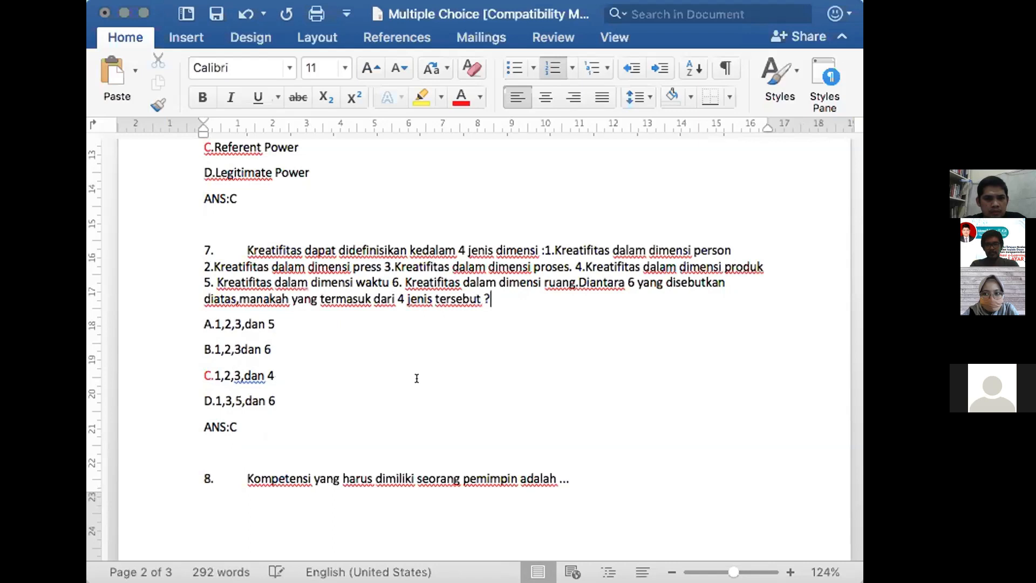
pyautogui.scroll(-10, 417, 378)
pyautogui.scroll(2, 262, 269)
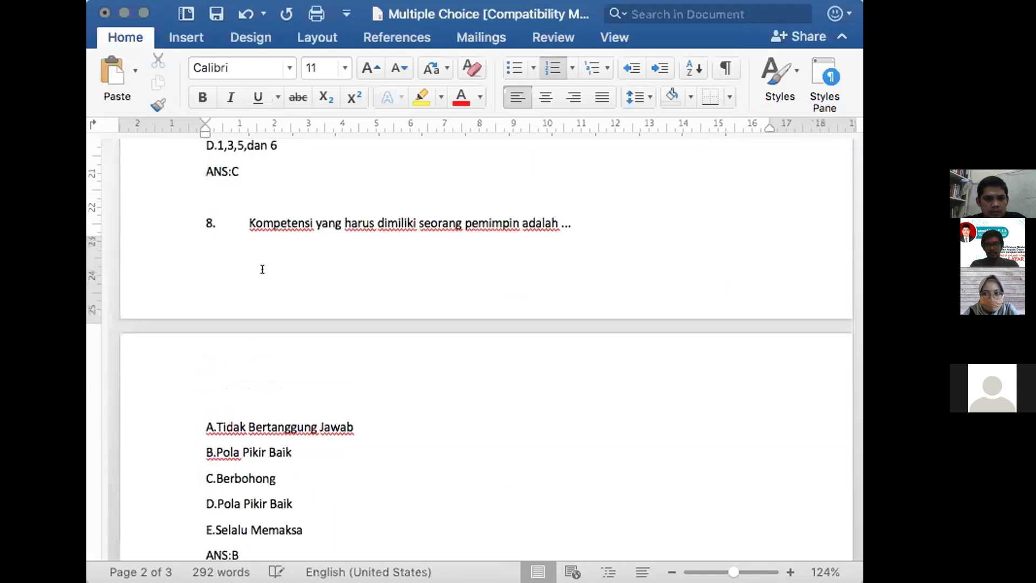
pyautogui.click(262, 269)
pyautogui.press('Up')
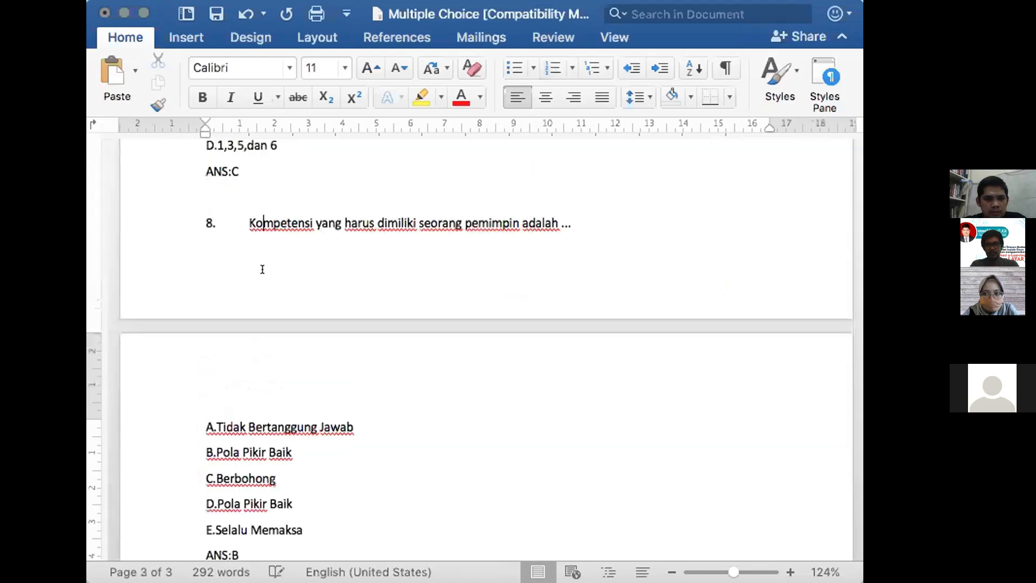
pyautogui.scroll(4, 430, 259)
pyautogui.scroll(2, 495, 259)
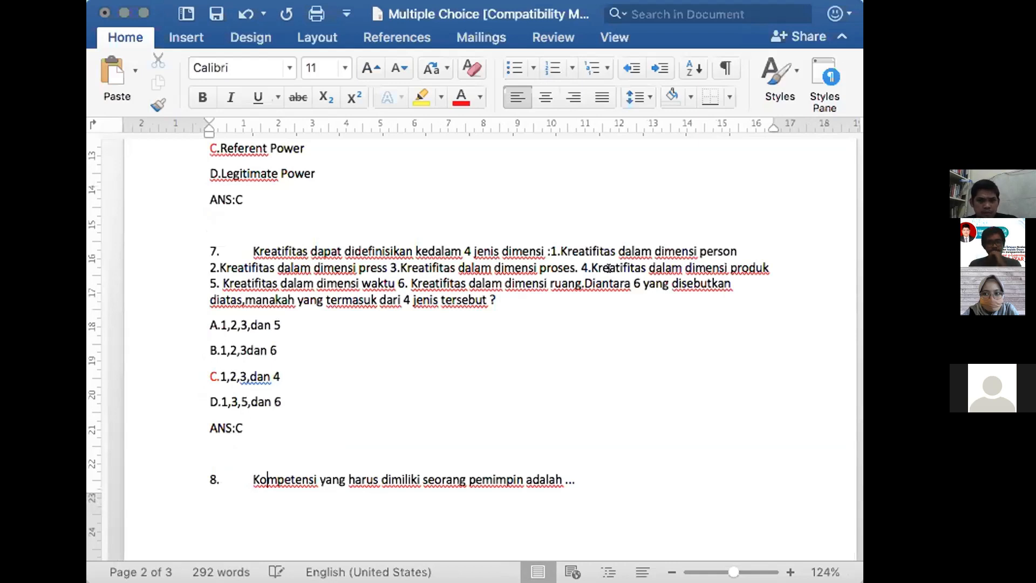
# Add the answer option "E. c dan d benar" below option D of question 7
pyautogui.click(279, 394)
pyautogui.press('Return')
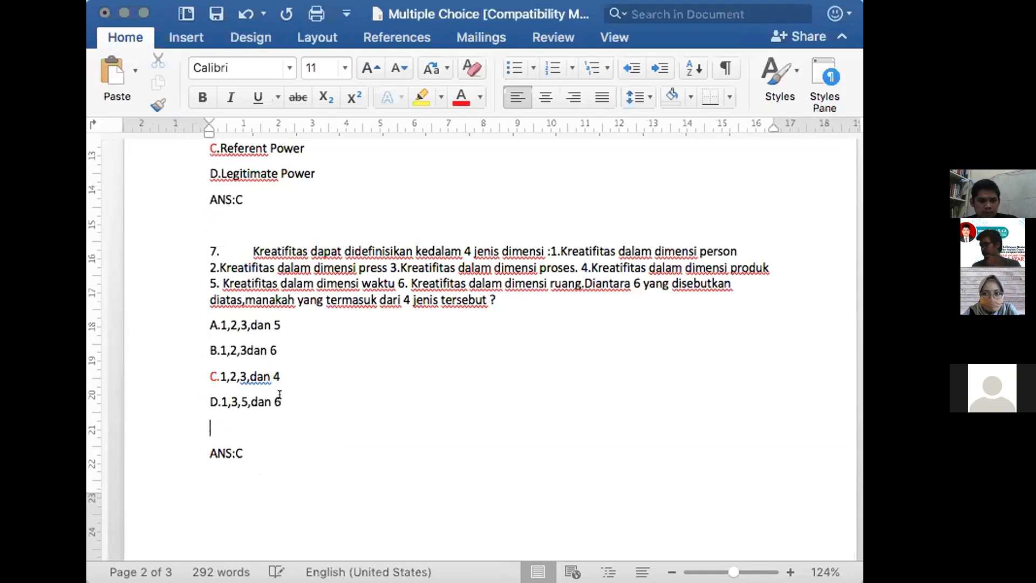
pyautogui.write('E.')
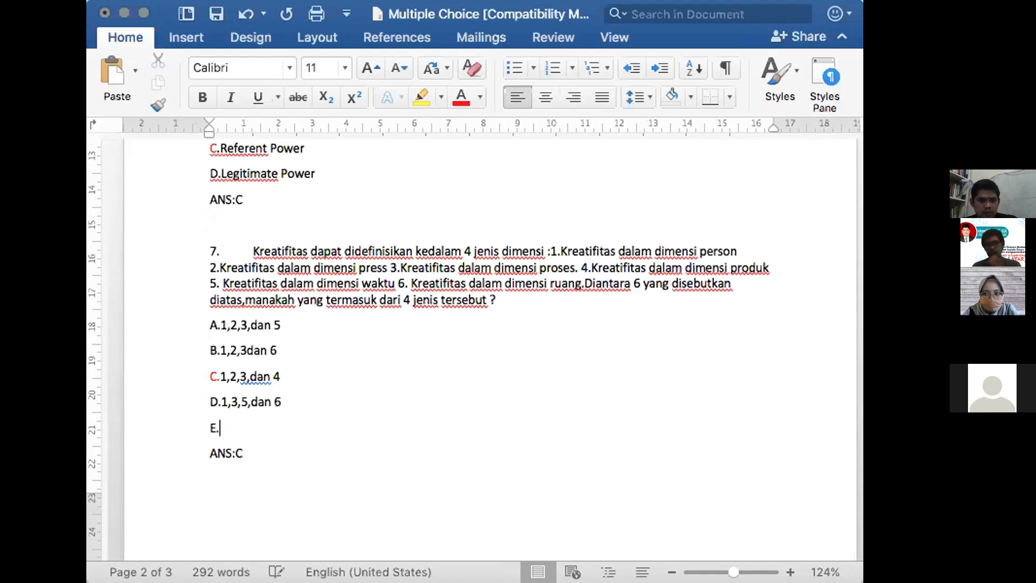
pyautogui.write(' c ')
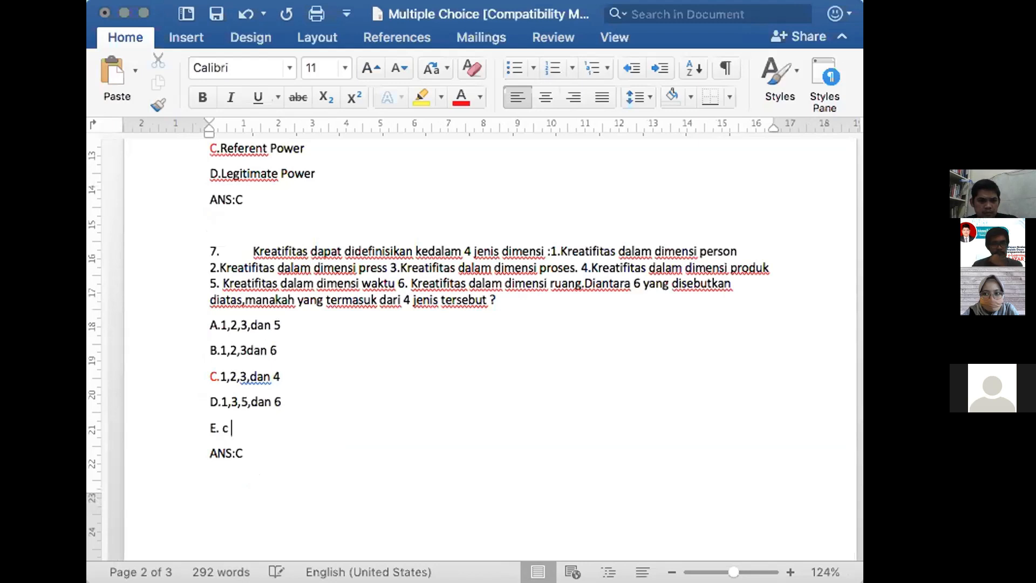
pyautogui.write('dan d b')
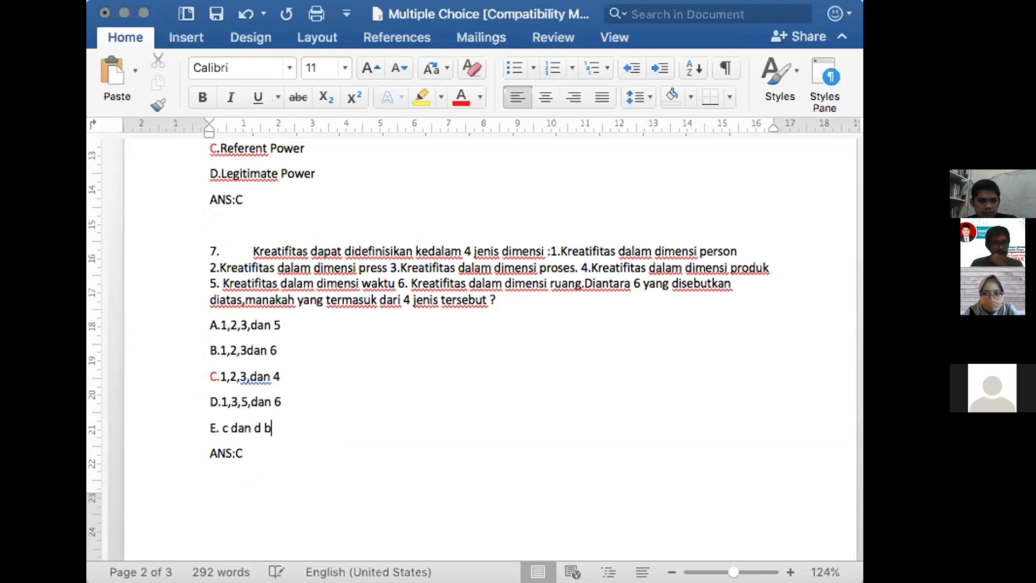
pyautogui.write('enar')
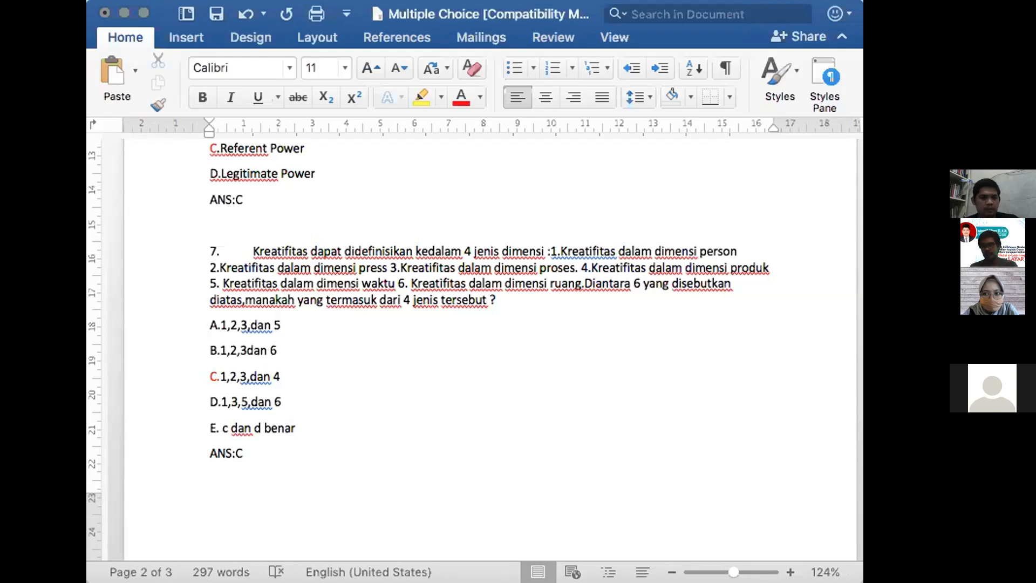
# Replace the text of answer option E in question 7 with "semua benar"
pyautogui.press('BackSpace')
pyautogui.press('BackSpace')
pyautogui.press('BackSpace')
pyautogui.press('BackSpace')
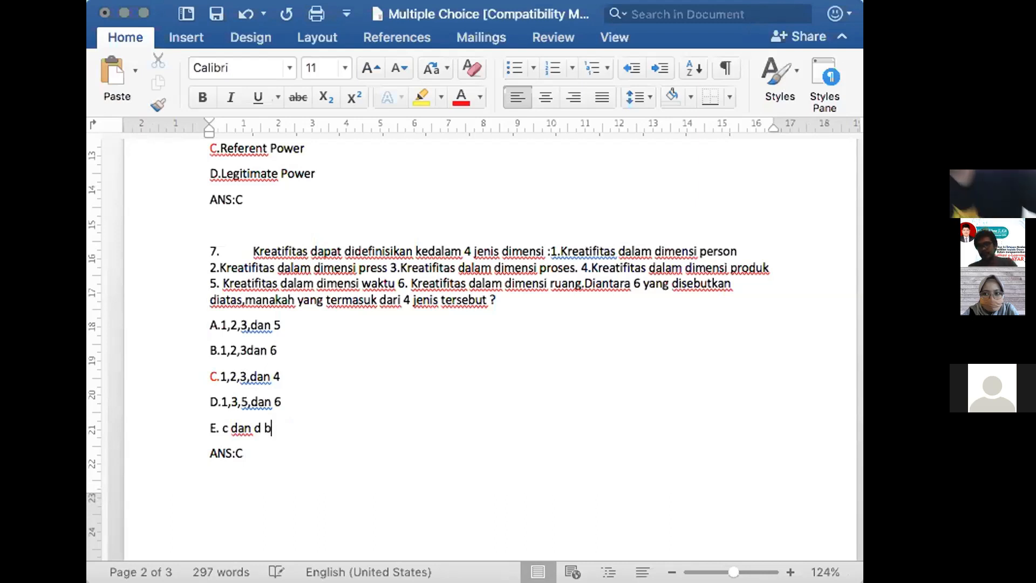
pyautogui.press('BackSpace')
pyautogui.press('BackSpace')
pyautogui.press('BackSpace')
pyautogui.press('BackSpace')
pyautogui.press('BackSpace')
pyautogui.press('BackSpace')
pyautogui.press('BackSpace')
pyautogui.press('BackSpace')
pyautogui.press('BackSpace')
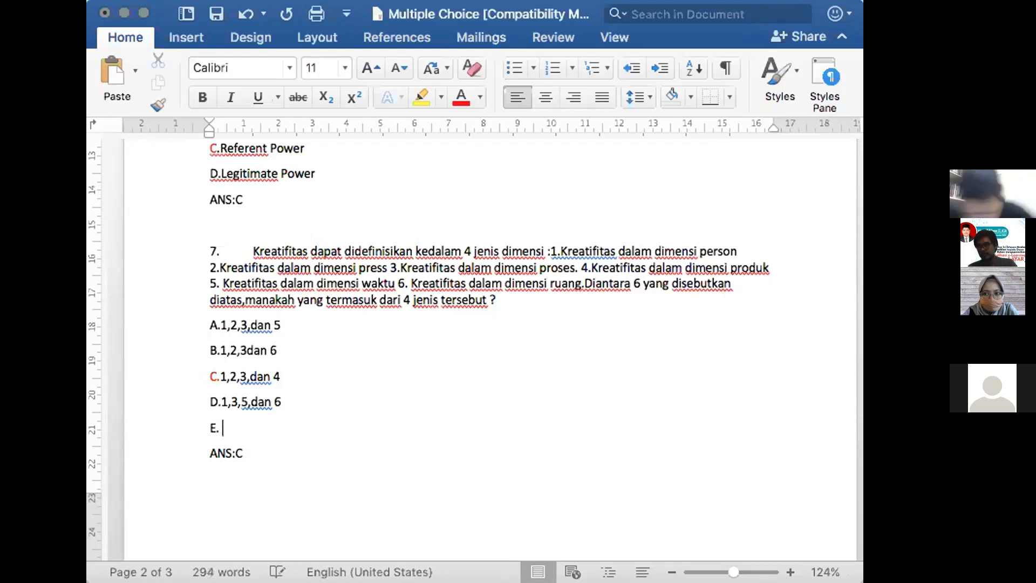
pyautogui.write('semua ')
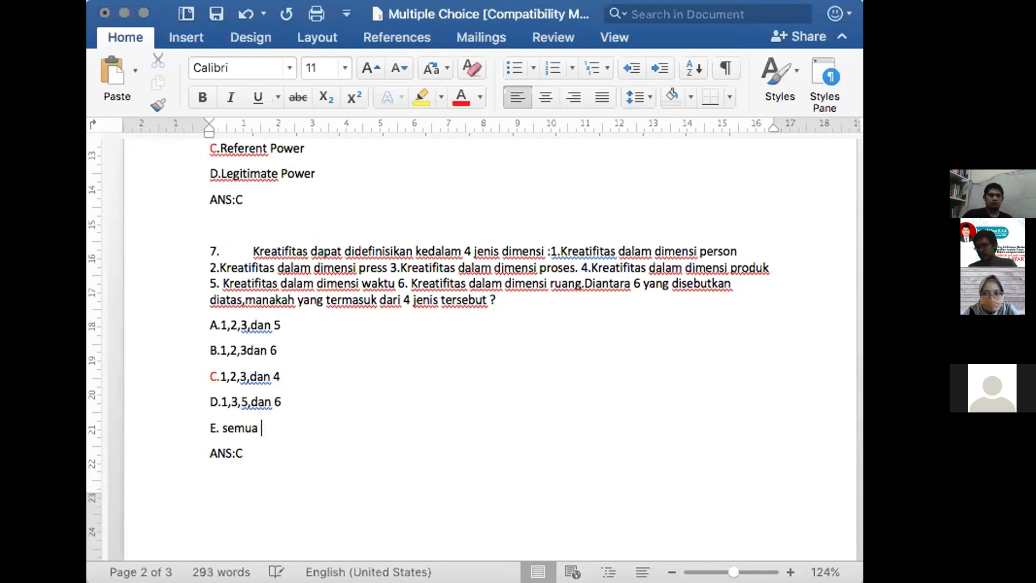
pyautogui.write('benar')
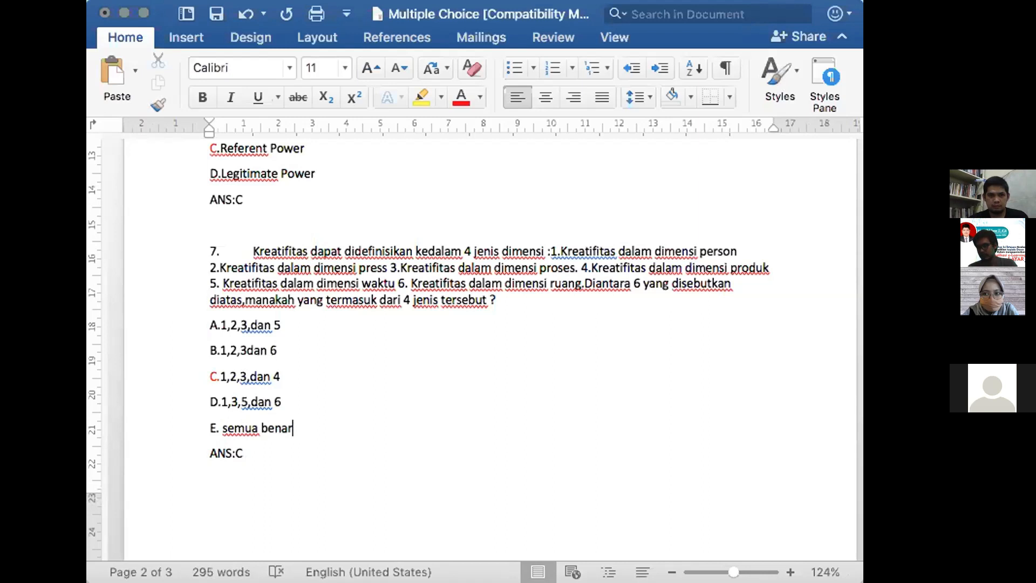
# Delete the whole option E line from question 7, leaving no empty line between option D and ANS:C
pyautogui.press('BackSpace')
pyautogui.press('BackSpace')
pyautogui.press('BackSpace')
pyautogui.press('BackSpace')
pyautogui.press('BackSpace')
pyautogui.press('BackSpace')
pyautogui.press('BackSpace')
pyautogui.press('BackSpace')
pyautogui.press('BackSpace')
pyautogui.press('BackSpace')
pyautogui.press('BackSpace')
pyautogui.press('BackSpace')
pyautogui.press('BackSpace')
pyautogui.press('BackSpace')
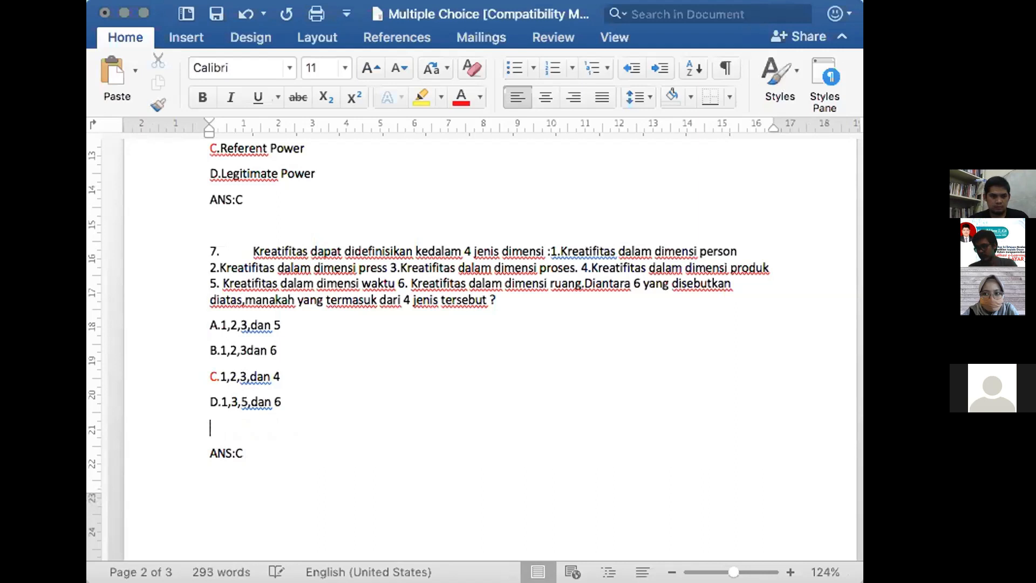
pyautogui.press('BackSpace')
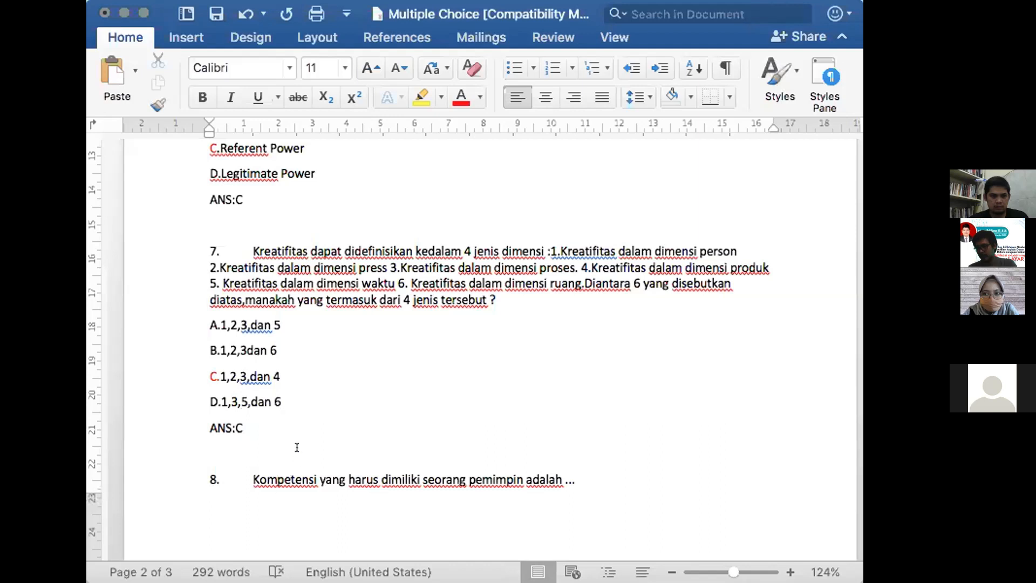
# Review the earlier questions' paragraphs and answer options, going back from question 7 to question 1
pyautogui.scroll(-10, 297, 447)
pyautogui.scroll(10, 253, 445)
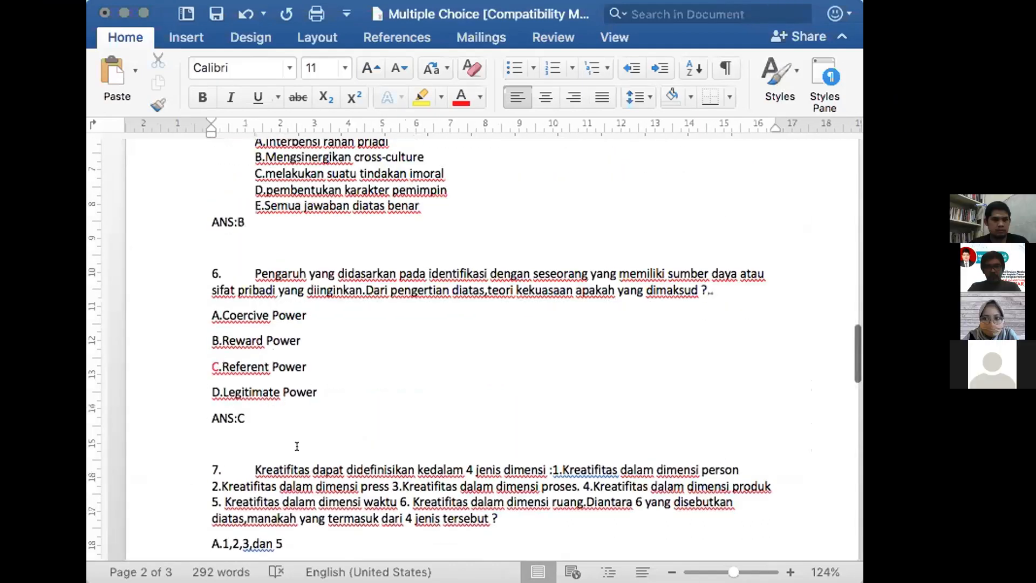
pyautogui.scroll(10, 297, 447)
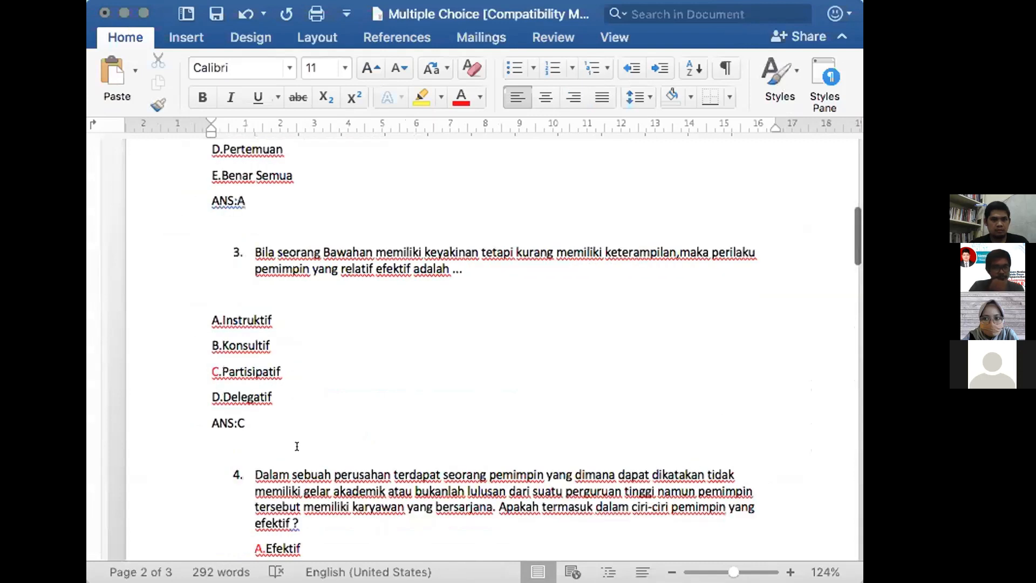
pyautogui.scroll(5, 297, 446)
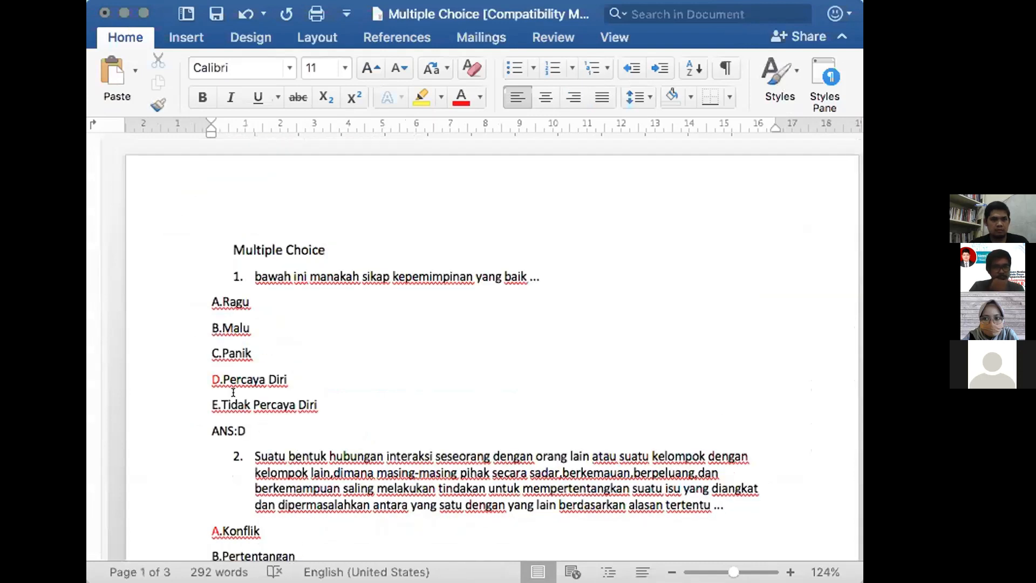
pyautogui.click(234, 430)
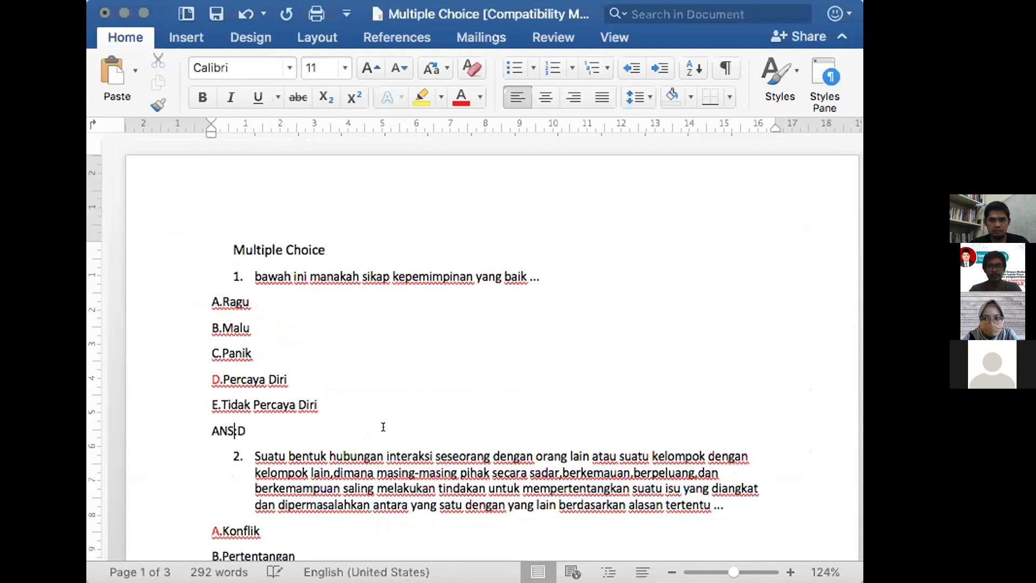
pyautogui.press('Down')
pyautogui.press('Up')
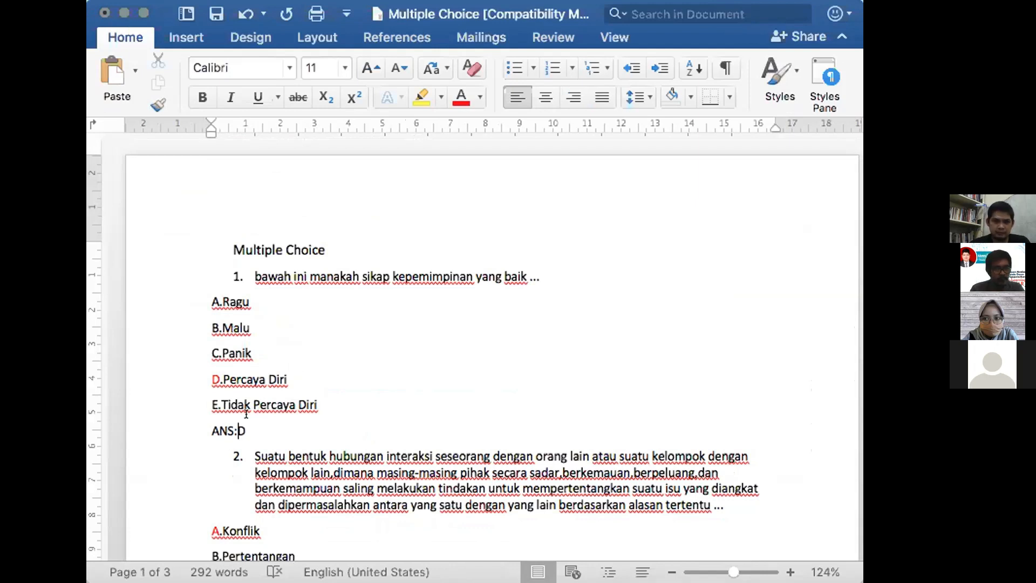
pyautogui.press('Down')
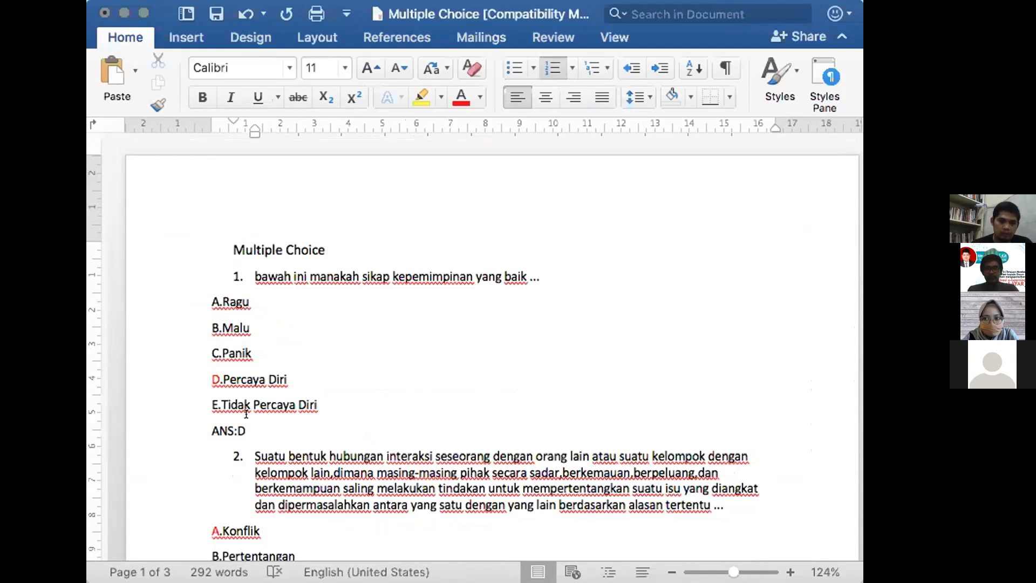
# Remove the blank line between the question 3 paragraph and its option A
pyautogui.press('Down')
pyautogui.press('Down')
pyautogui.press('Down')
pyautogui.press('Down')
pyautogui.press('Down')
pyautogui.press('Down')
pyautogui.press('Down')
pyautogui.press('Down')
pyautogui.press('Down')
pyautogui.press('Down')
pyautogui.press('Down')
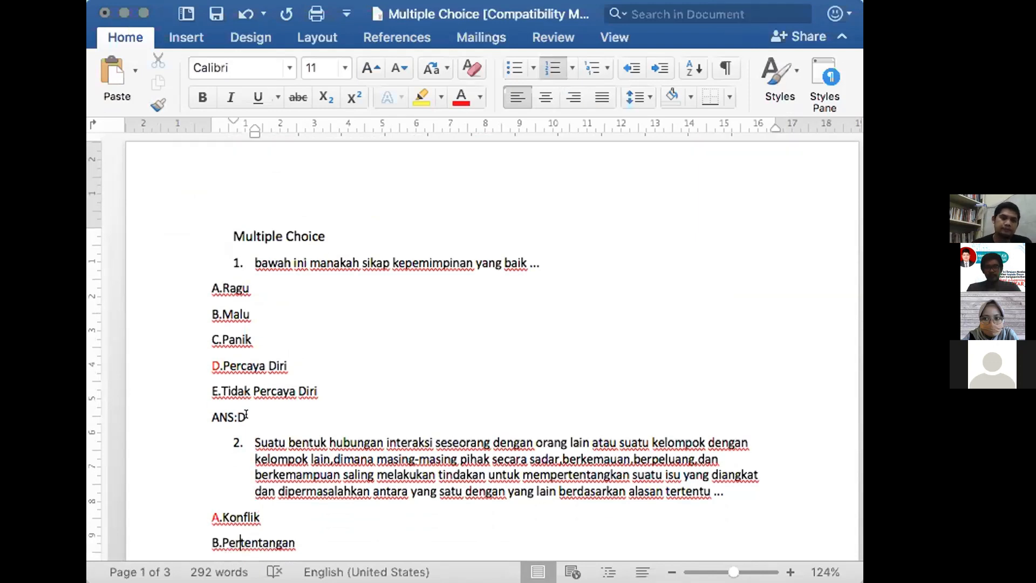
pyautogui.press('Down')
pyautogui.press('Down')
pyautogui.press('Down')
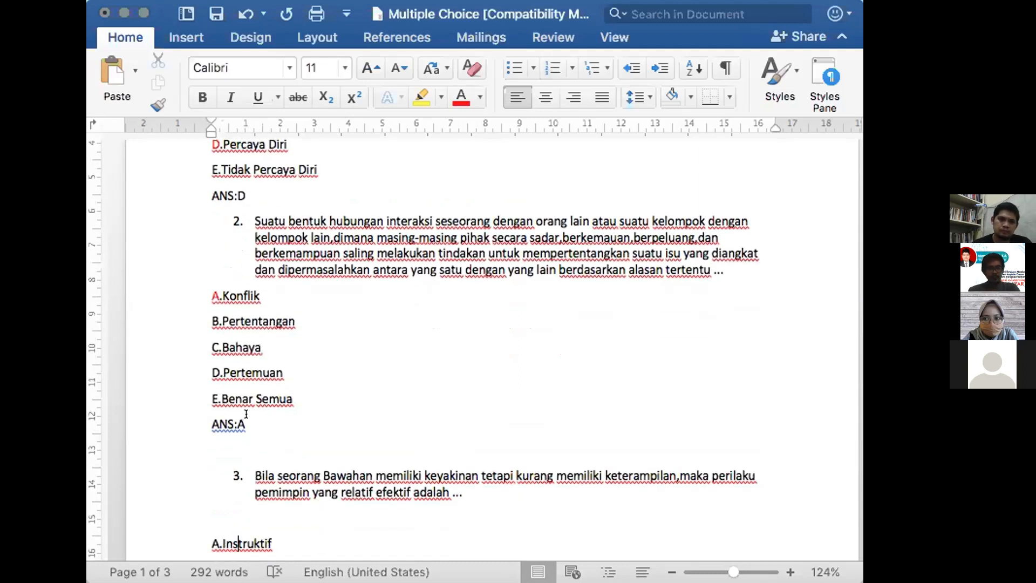
pyautogui.scroll(-3, 246, 414)
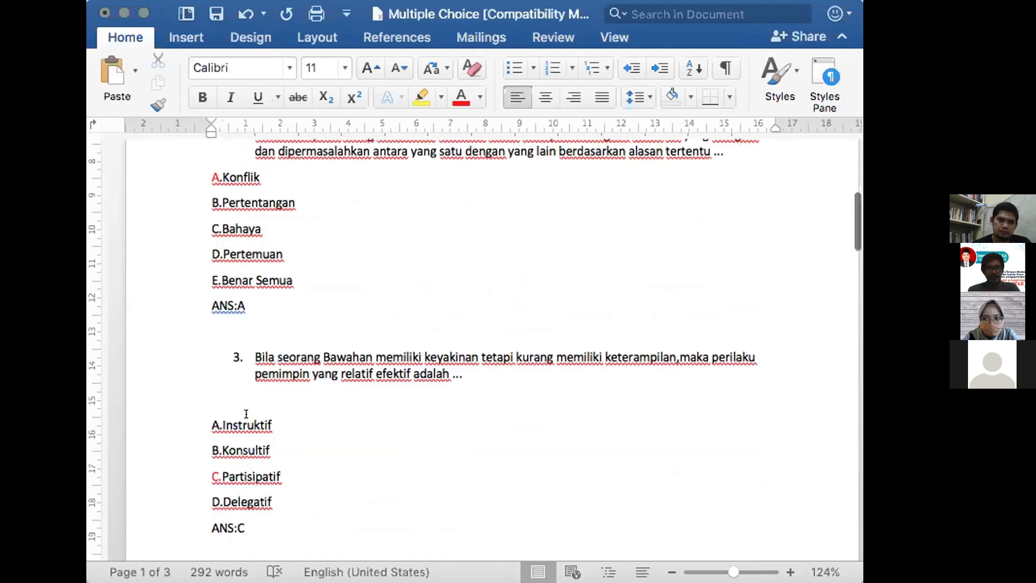
pyautogui.press('Up')
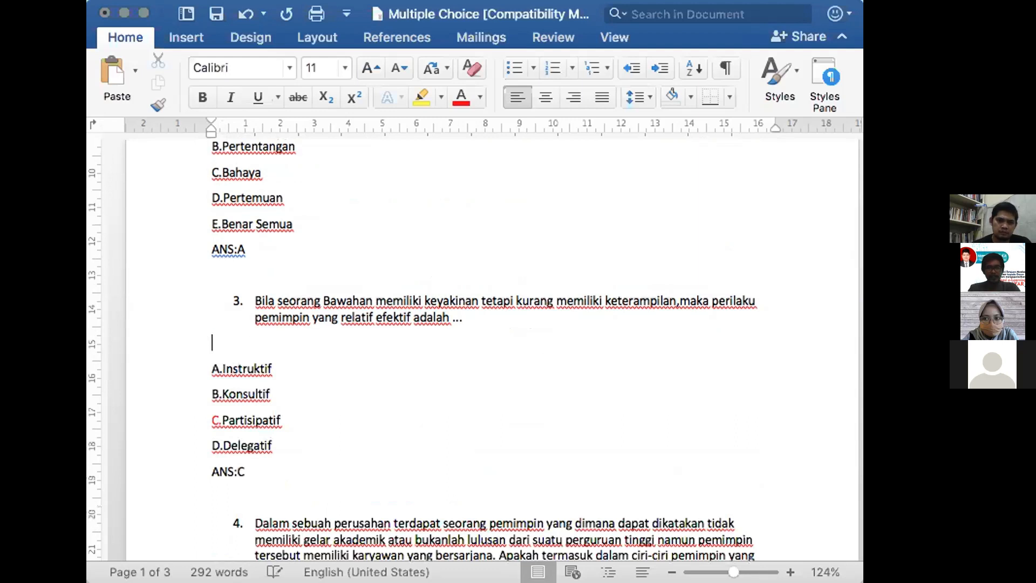
pyautogui.press('BackSpace')
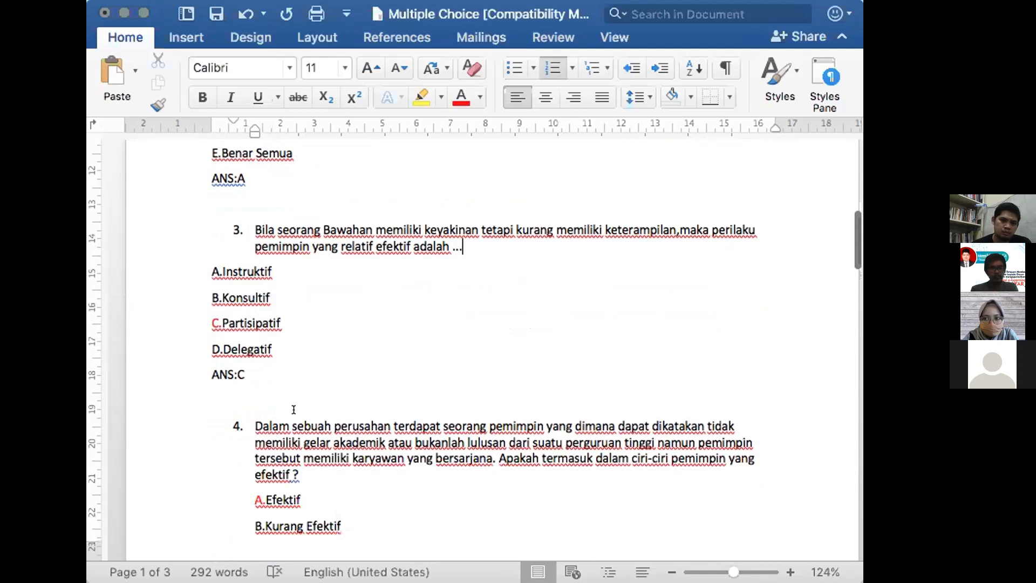
# Insert a space after the period of each option letter, A to E, in question 1
pyautogui.scroll(-5, 293, 409)
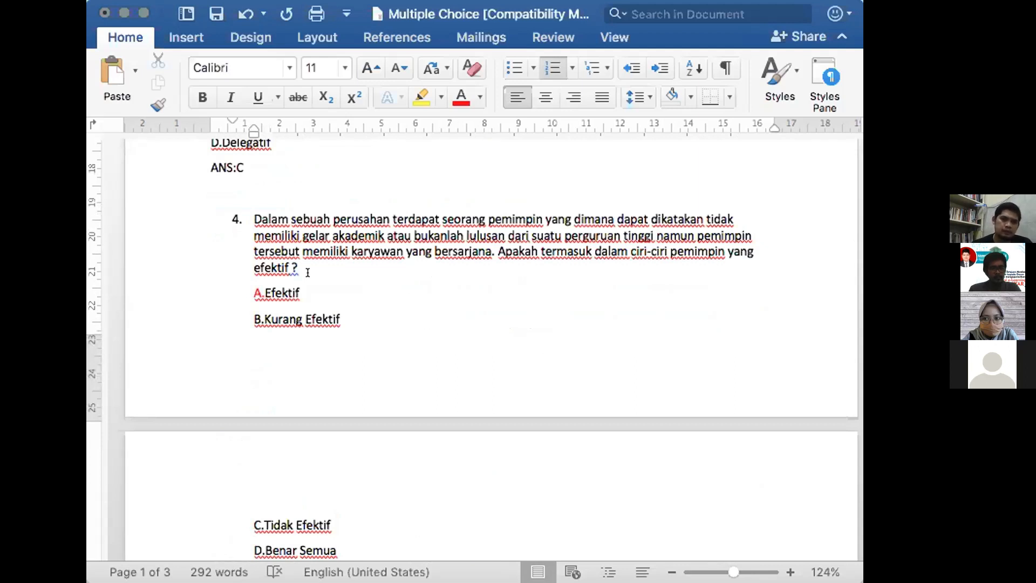
pyautogui.scroll(-1, 308, 273)
pyautogui.scroll(5, 307, 272)
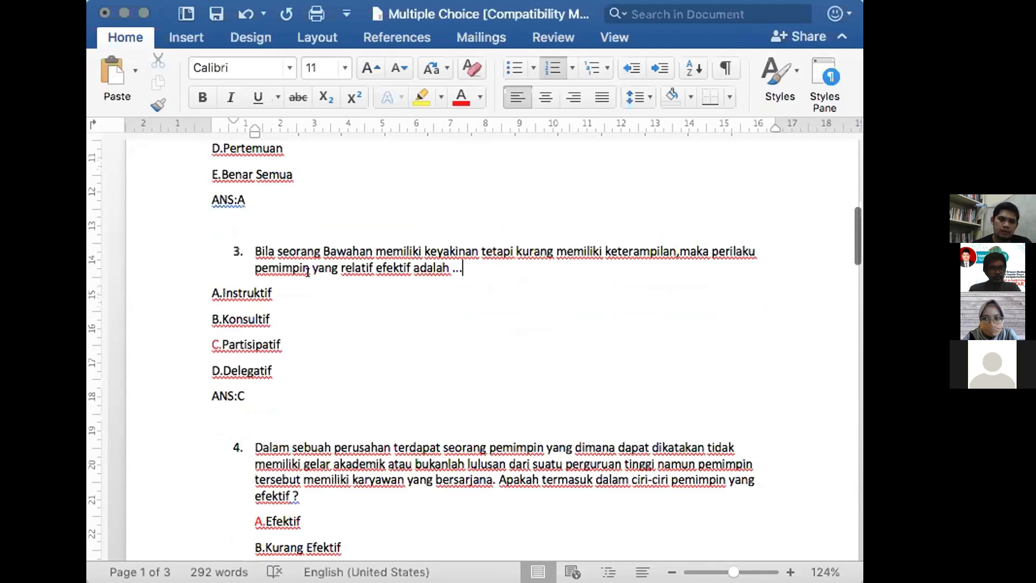
pyautogui.scroll(6, 308, 272)
pyautogui.scroll(2, 219, 257)
pyautogui.click(219, 262)
pyautogui.press('Down')
pyautogui.press('Down')
pyautogui.press('Down')
pyautogui.press('Down')
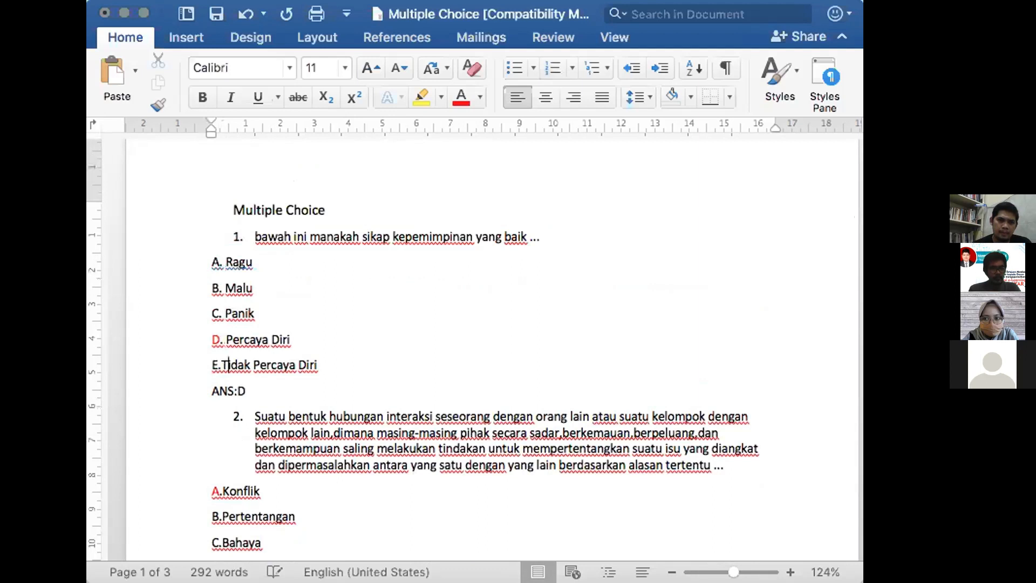
pyautogui.press('Down')
# Insert a space after the period of each option letter, A to E, in question 2
pyautogui.scroll(-2, 173, 324)
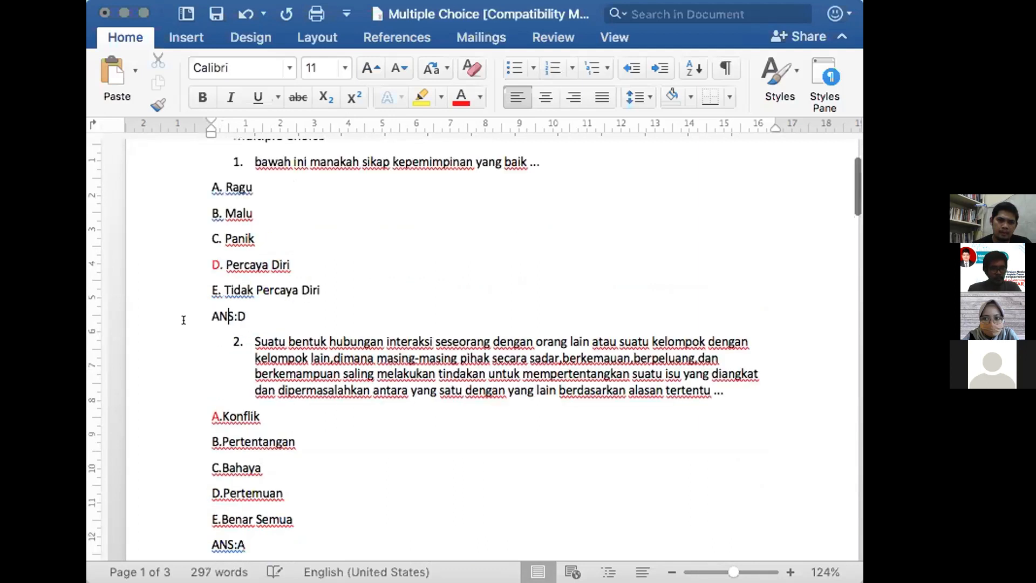
pyautogui.scroll(-1, 184, 320)
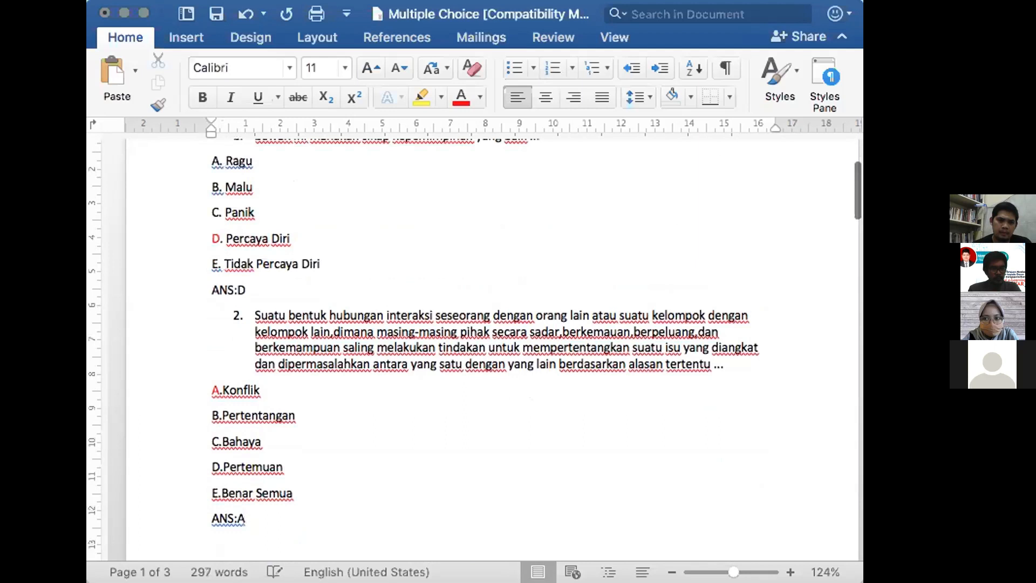
pyautogui.press('Down')
pyautogui.press('Down')
pyautogui.press('Down')
pyautogui.press('Down')
pyautogui.press('BackSpace')
pyautogui.press('Left')
# Insert a space after the period of each option letter, A to D, in question 3
pyautogui.scroll(-1, 475, 351)
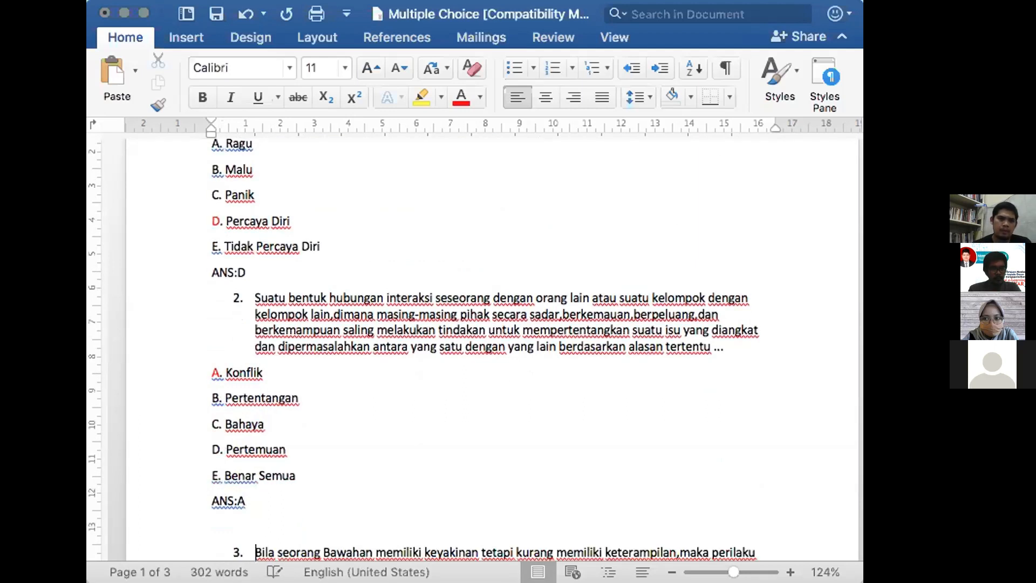
pyautogui.scroll(-3, 474, 351)
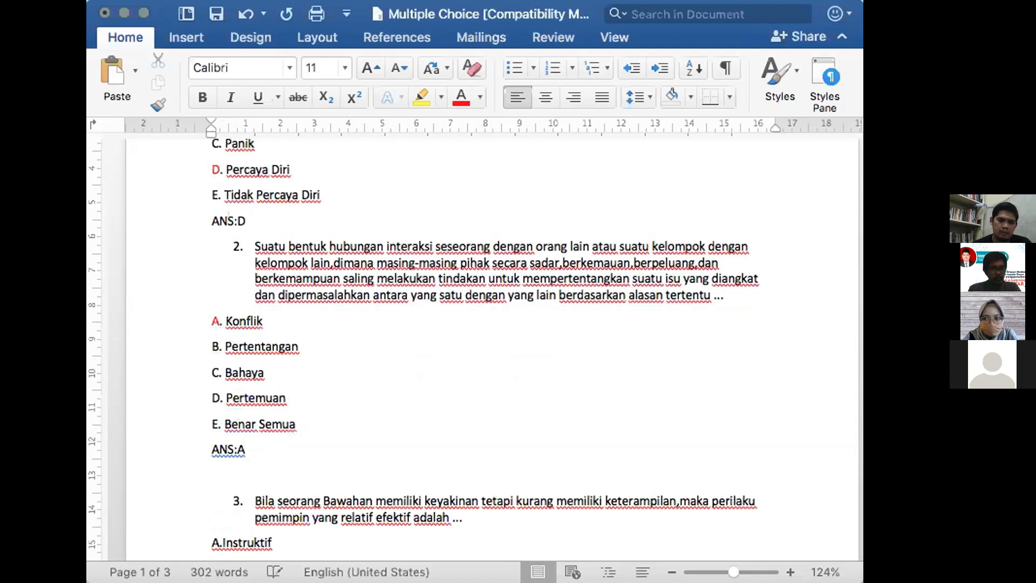
pyautogui.scroll(-3, 475, 351)
pyautogui.click(225, 491)
pyautogui.click(223, 517)
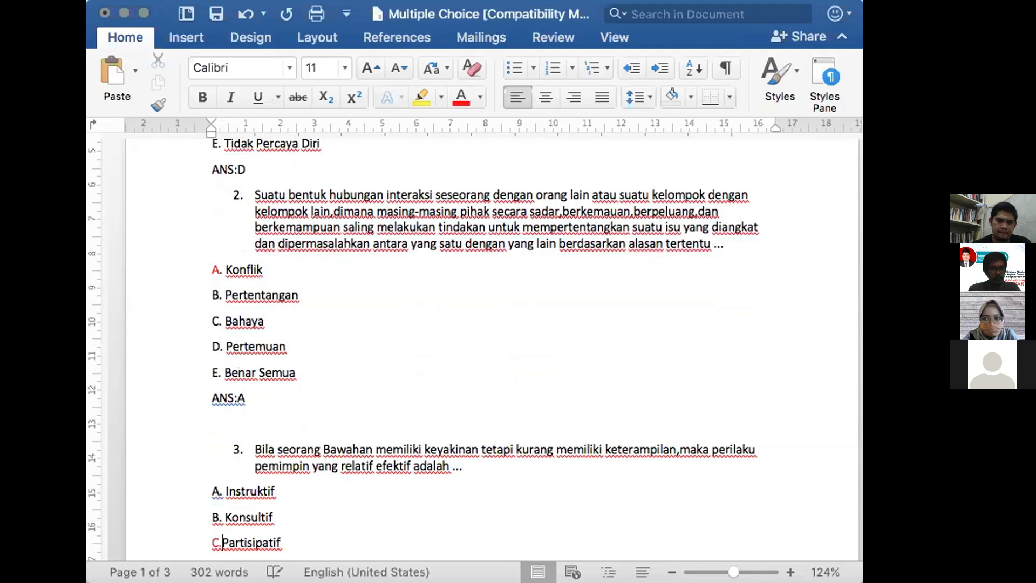
pyautogui.click(223, 542)
pyautogui.scroll(-2, 229, 541)
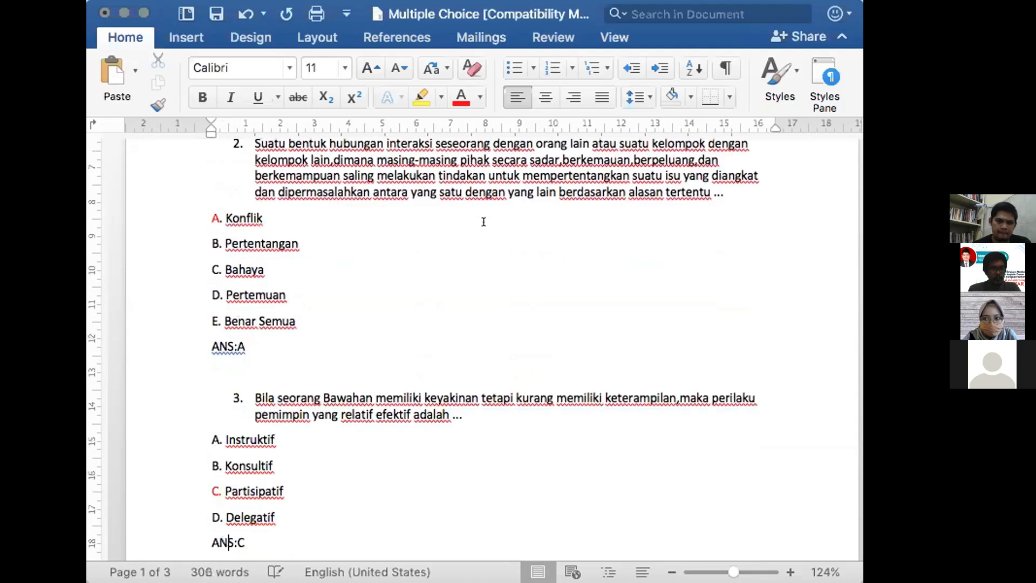
# Open Save As for the edited Multiple Choice document
pyautogui.scroll(-1, 484, 221)
pyautogui.scroll(-2, 483, 345)
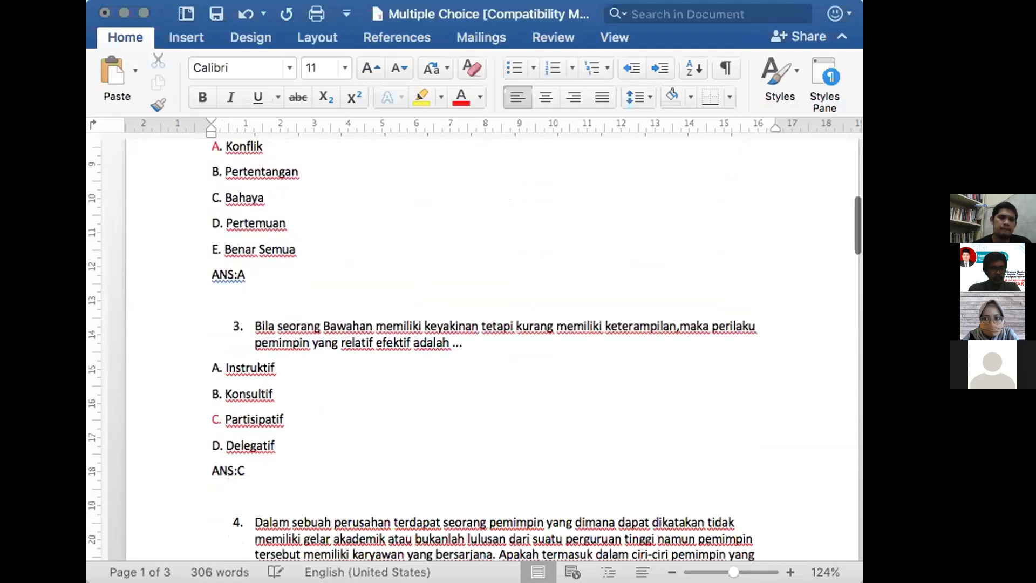
pyautogui.click(155, 2)
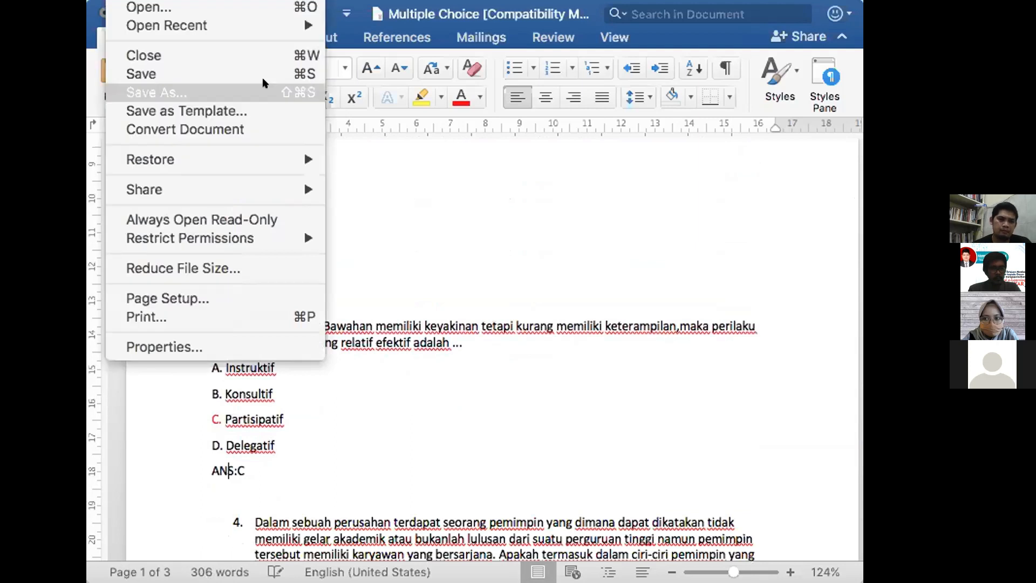
pyautogui.click(264, 85)
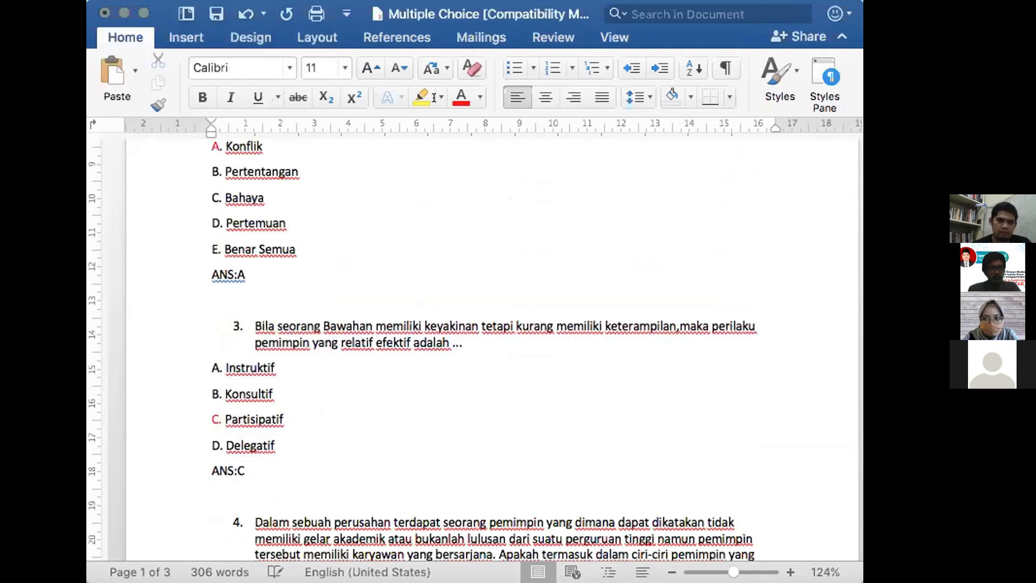
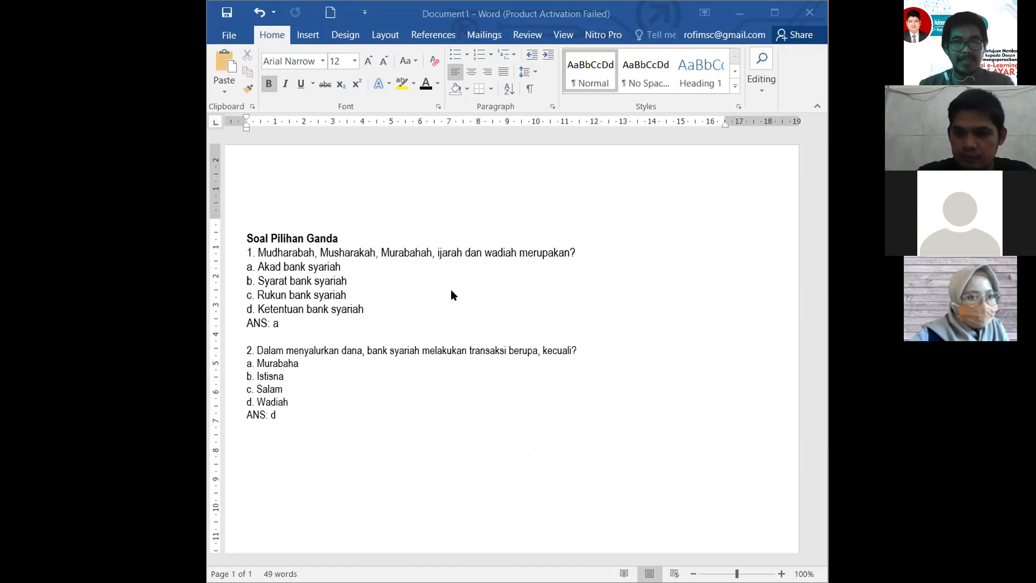
# In the new document, insert a blank line between the "Soal Pilihan Ganda" title and question 1
pyautogui.click(296, 241)
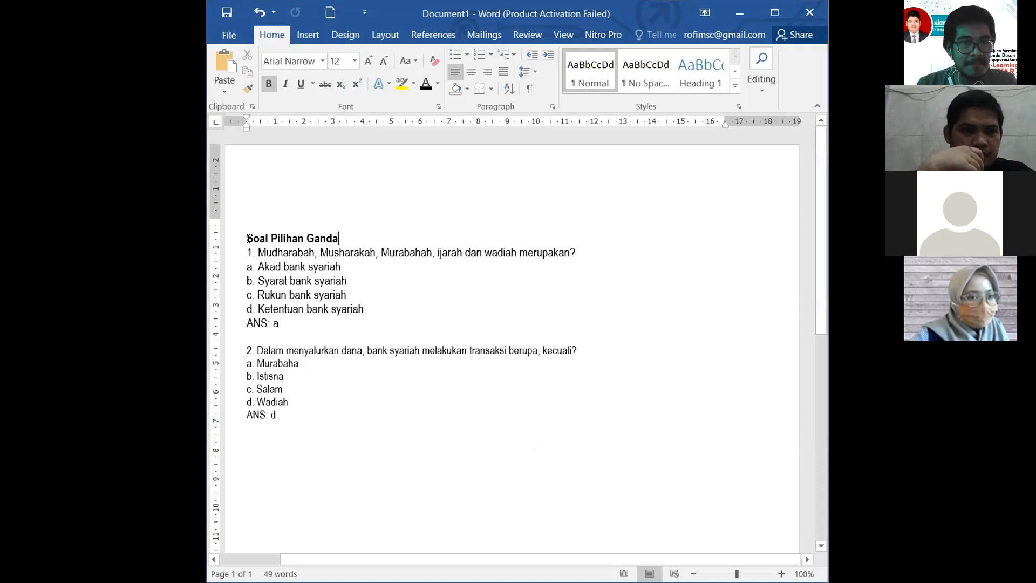
pyautogui.moveTo(245, 238)
pyautogui.mouseDown()
pyautogui.moveTo(352, 231)
pyautogui.moveTo(250, 233)
pyautogui.mouseUp()
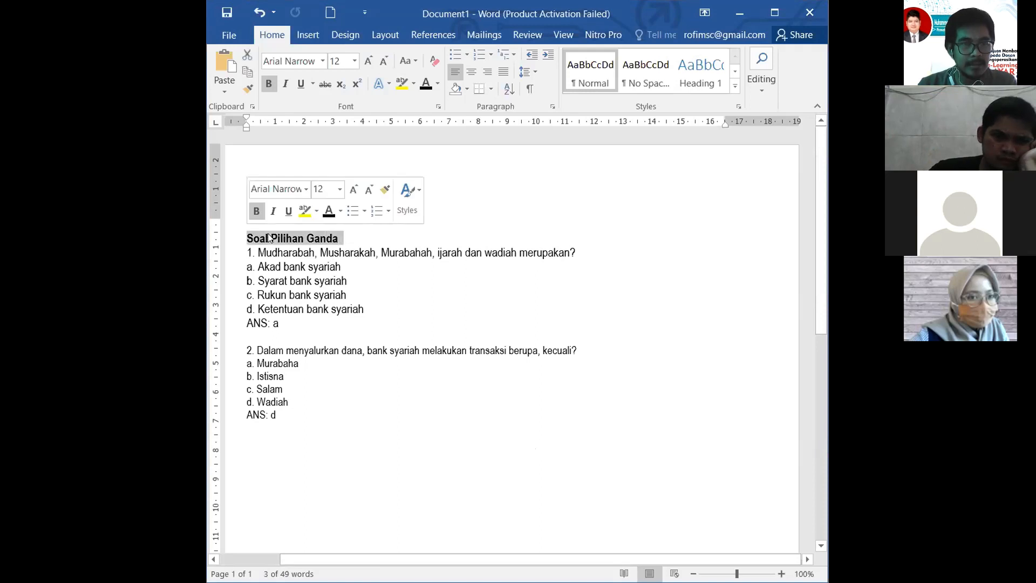
pyautogui.click(271, 238)
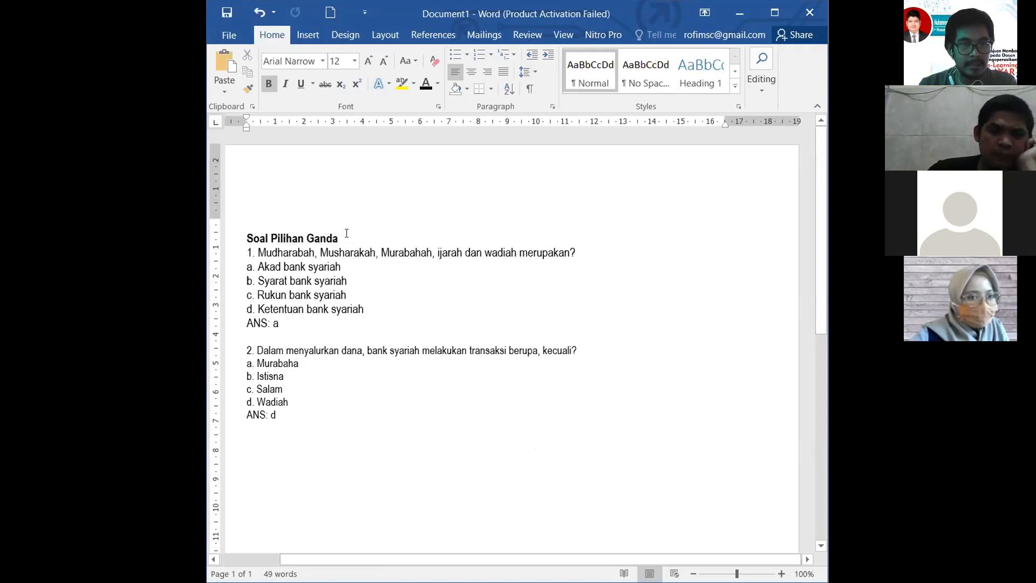
pyautogui.press('Return')
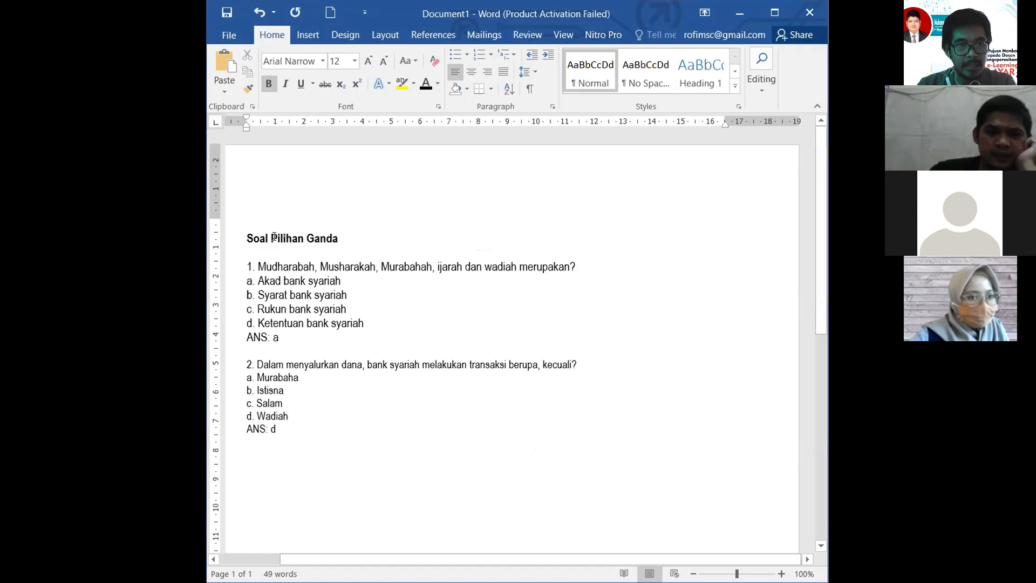
pyautogui.moveTo(271, 237); pyautogui.dragTo(290, 241)
pyautogui.click(318, 249)
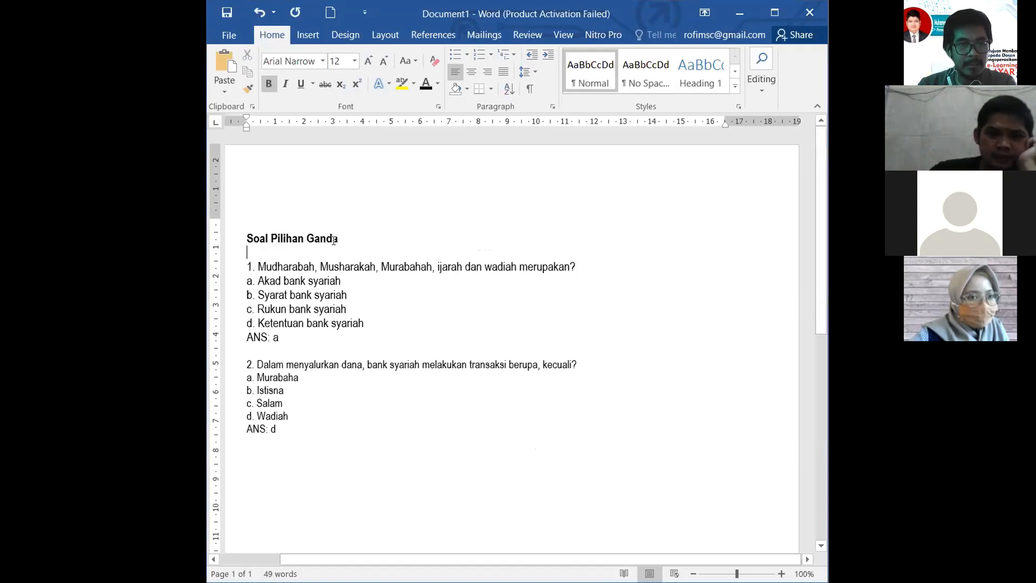
# Replace the document title "Soal Pilihan Ganda" with "Multiple Choice"
pyautogui.tripleClick(265, 238)
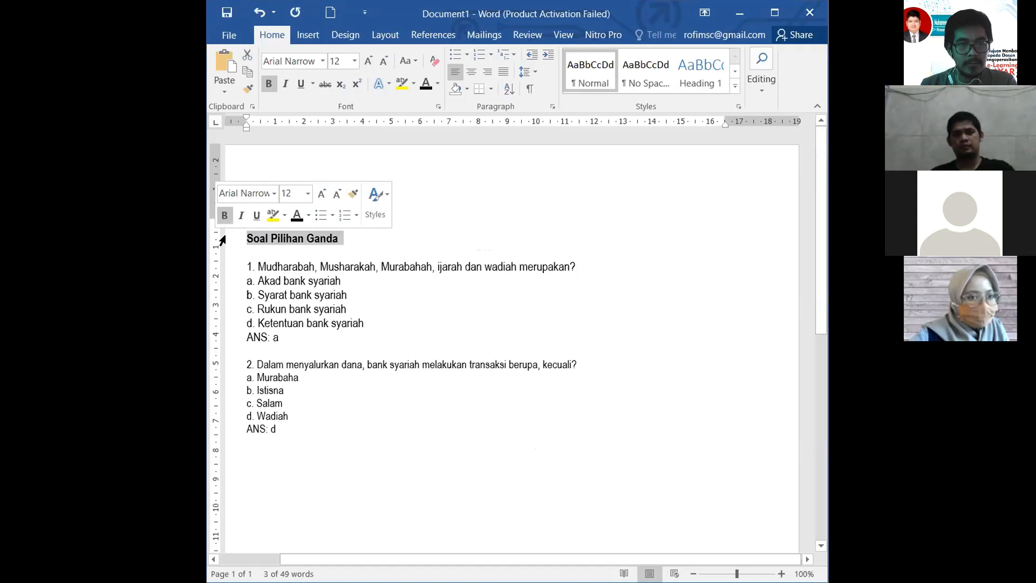
pyautogui.write('Mu')
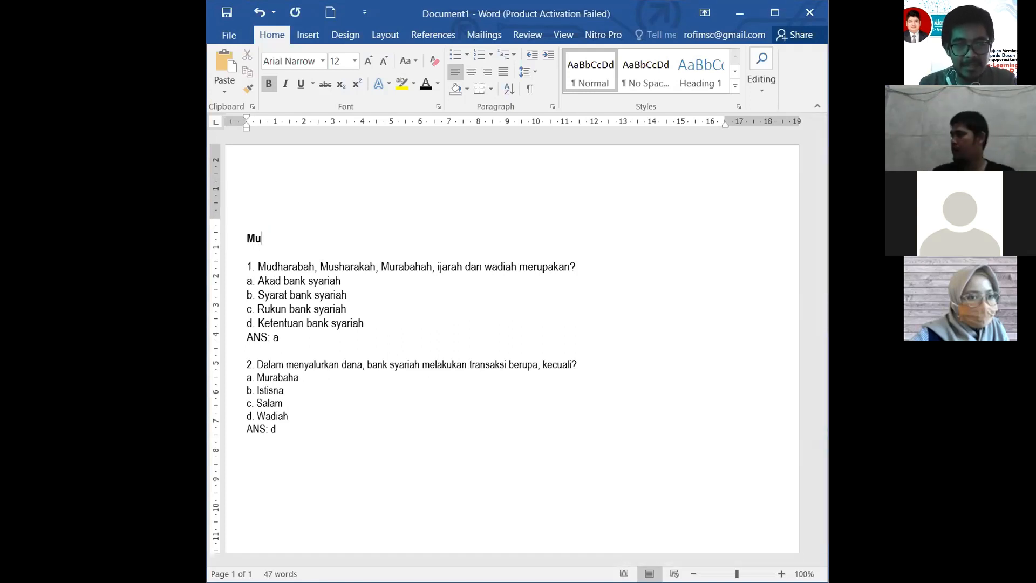
pyautogui.write('lti')
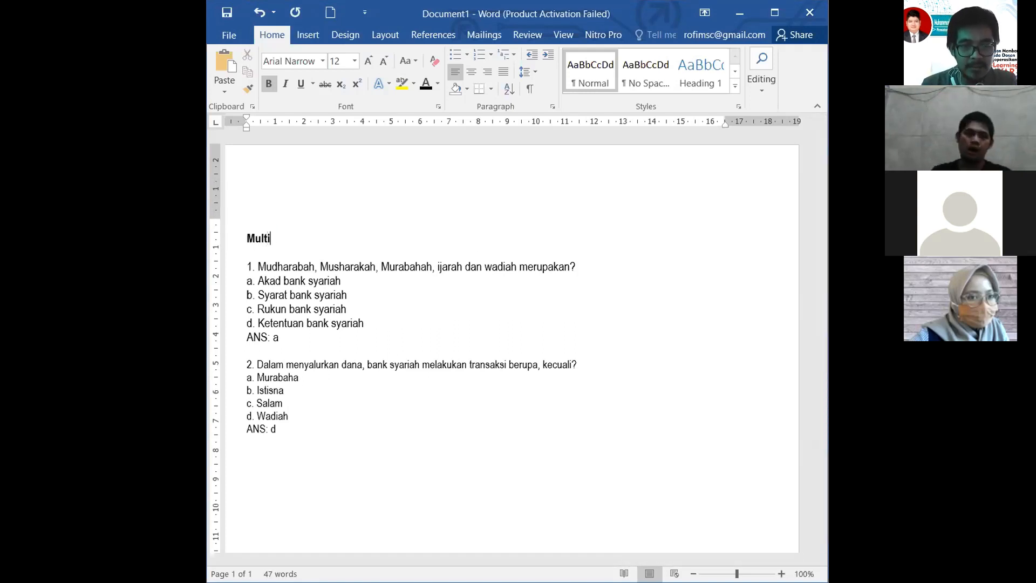
pyautogui.write('ple Cho')
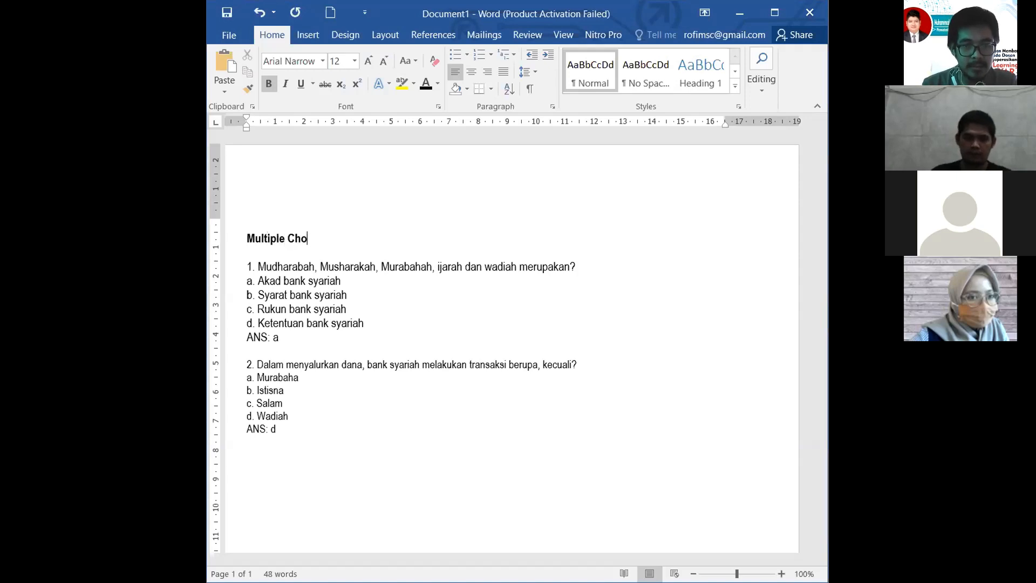
pyautogui.write('ice')
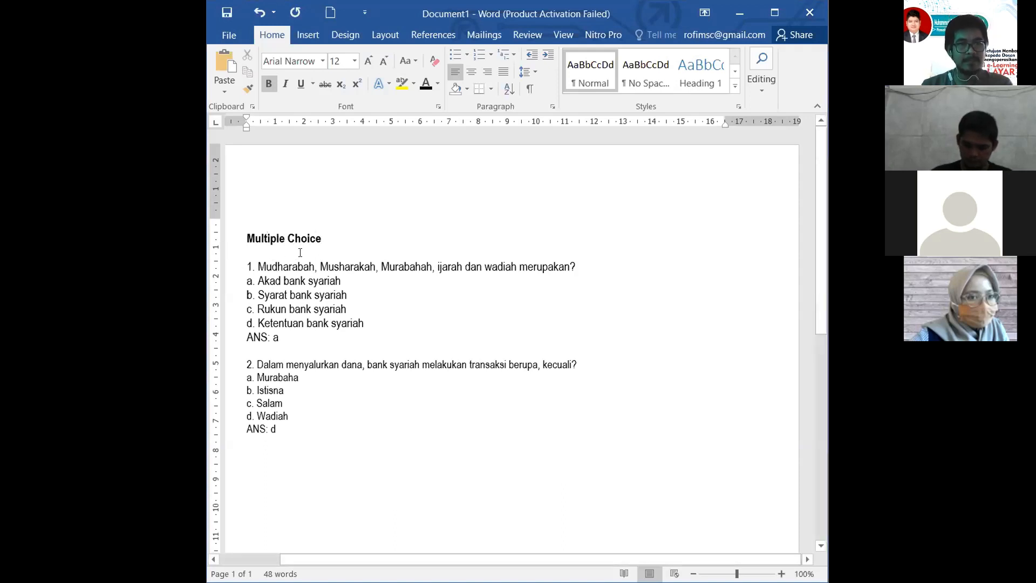
pyautogui.moveTo(330, 237); pyautogui.dragTo(245, 238)
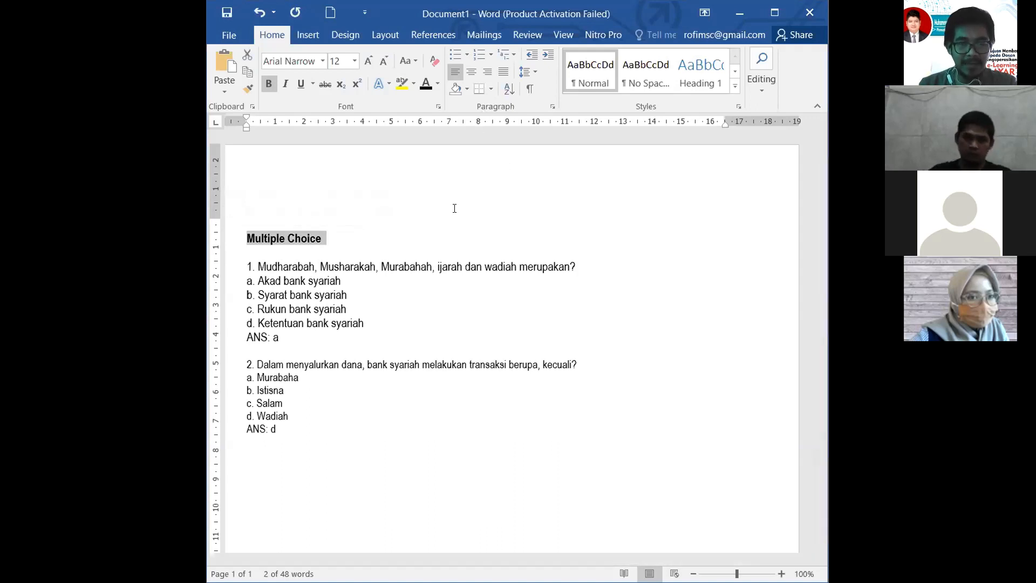
pyautogui.click(281, 249)
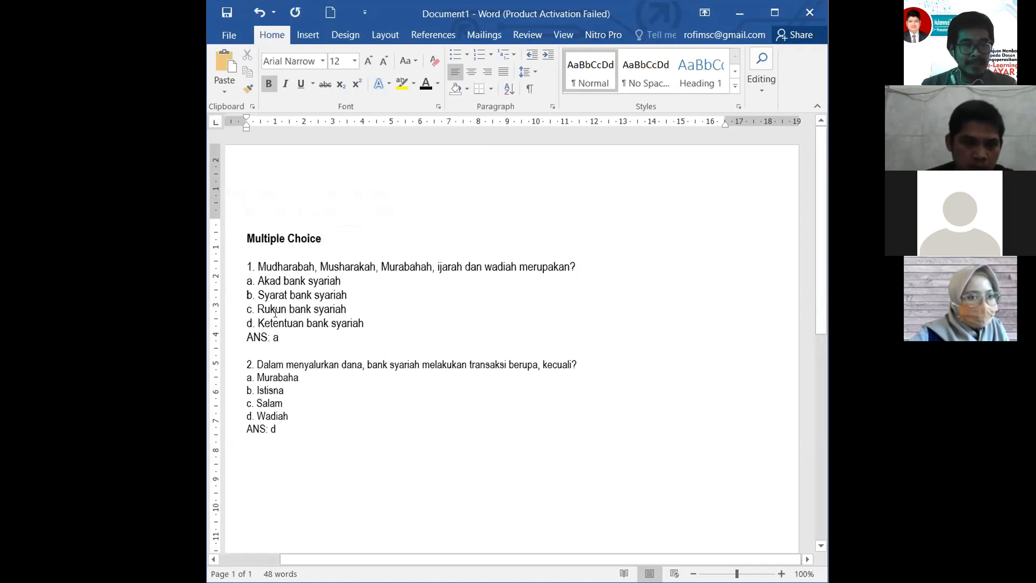
pyautogui.click(248, 265)
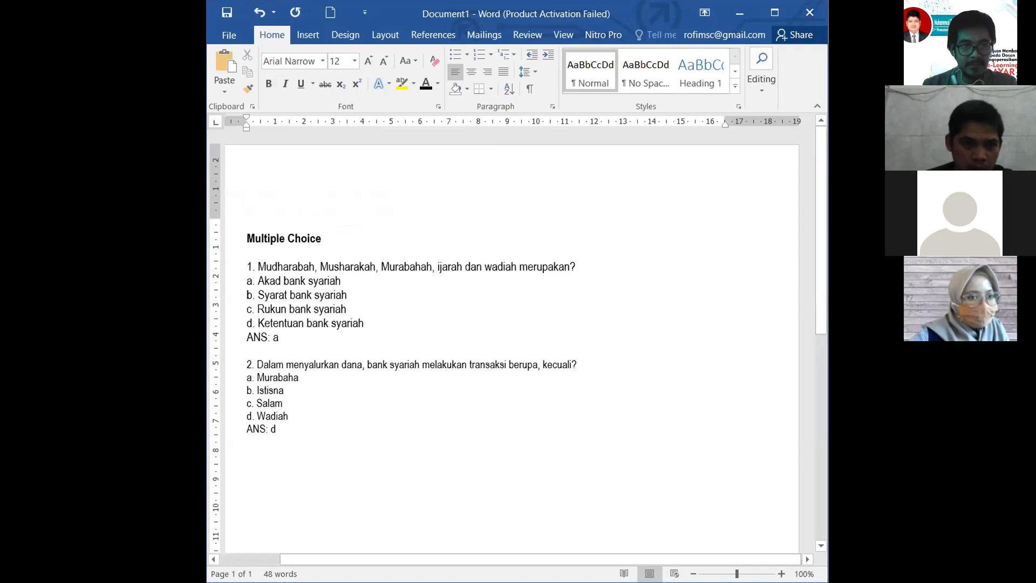
pyautogui.press('BackSpace')
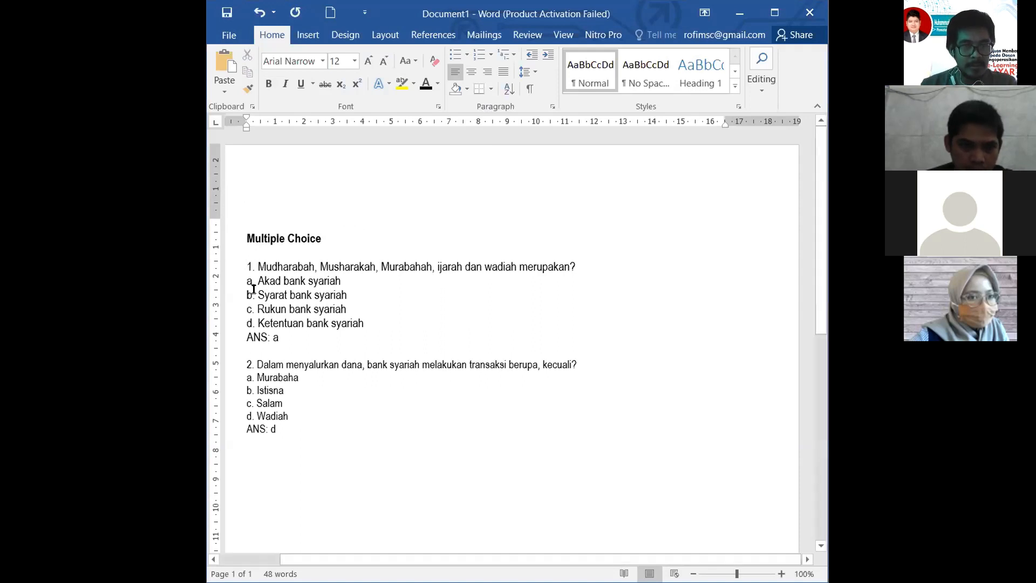
pyautogui.moveTo(247, 281); pyautogui.dragTo(350, 339)
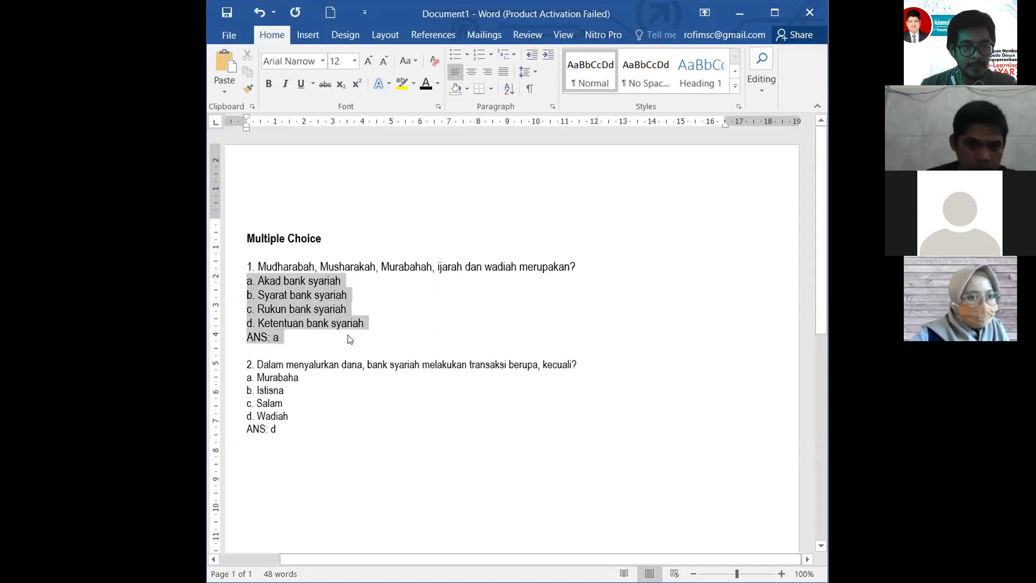
# Delete the ANS label in question 1's answer line and retype it in capitals before the answer letter
pyautogui.click(267, 339)
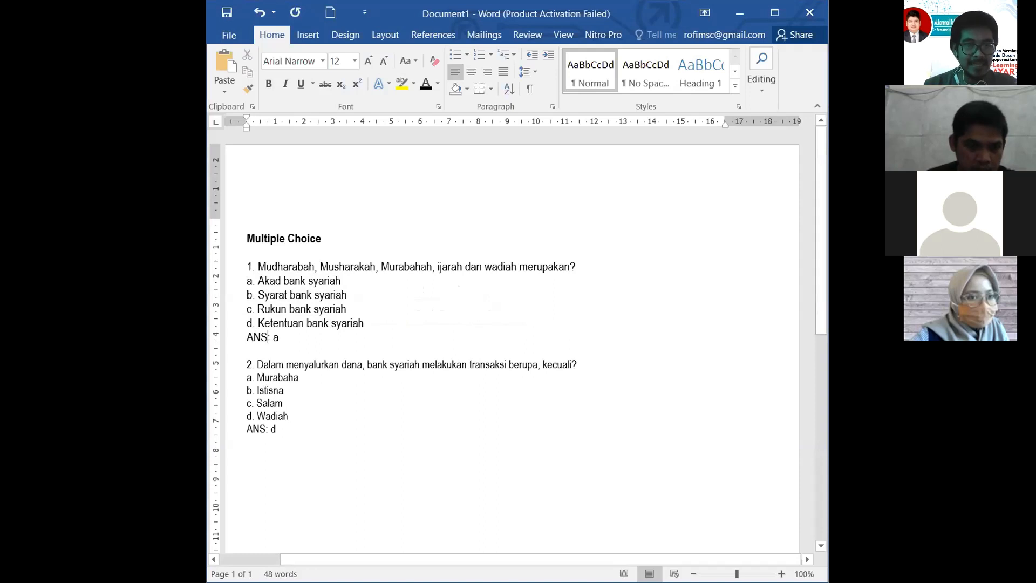
pyautogui.press('BackSpace')
pyautogui.press('BackSpace')
pyautogui.press('BackSpace')
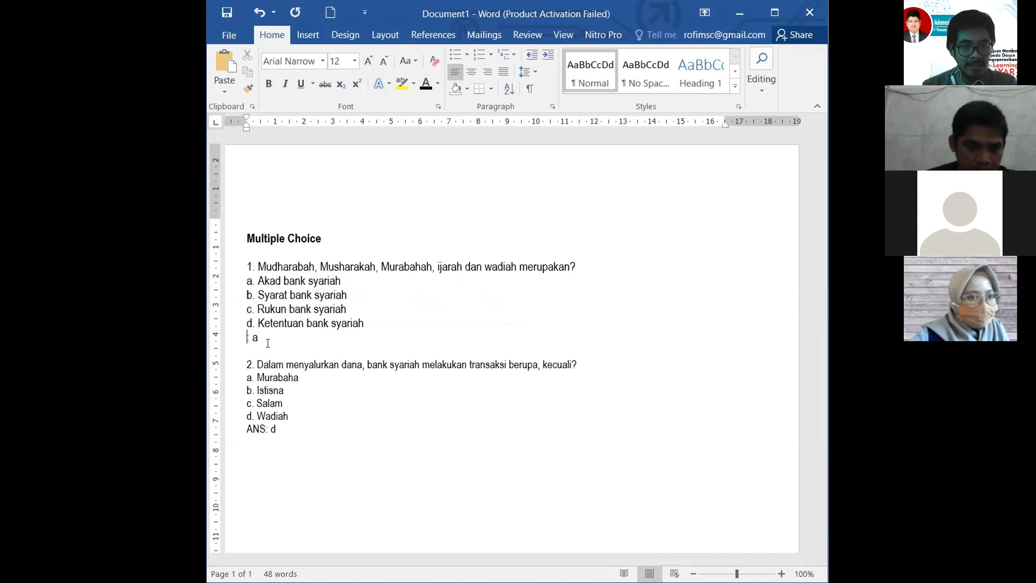
pyautogui.write('ANS:')
pyautogui.moveTo(280, 339); pyautogui.dragTo(273, 336)
pyautogui.click(295, 340)
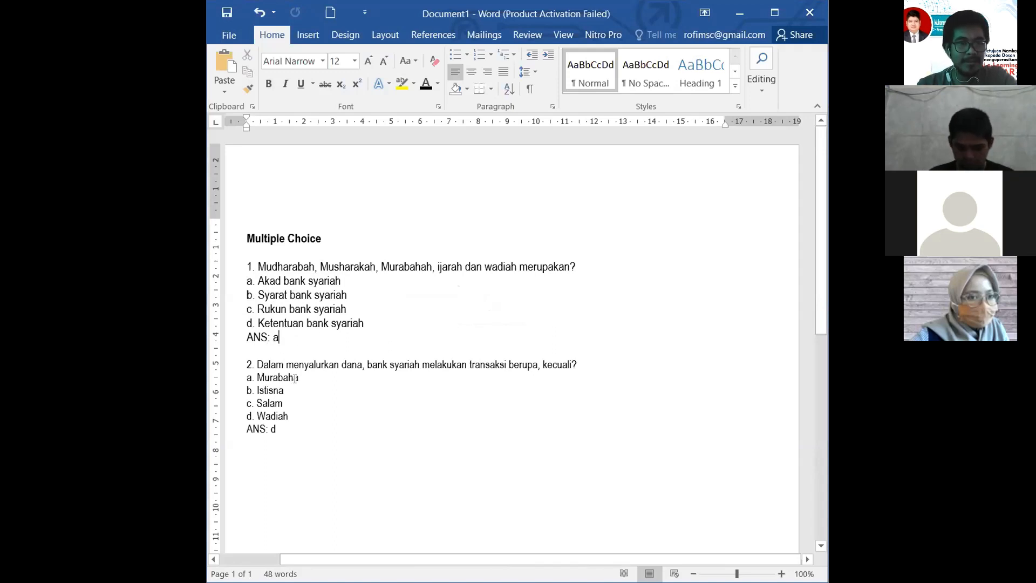
# Set the font size of the title and both questions to 14
pyautogui.moveTo(246, 280); pyautogui.dragTo(252, 286)
pyautogui.click(251, 283)
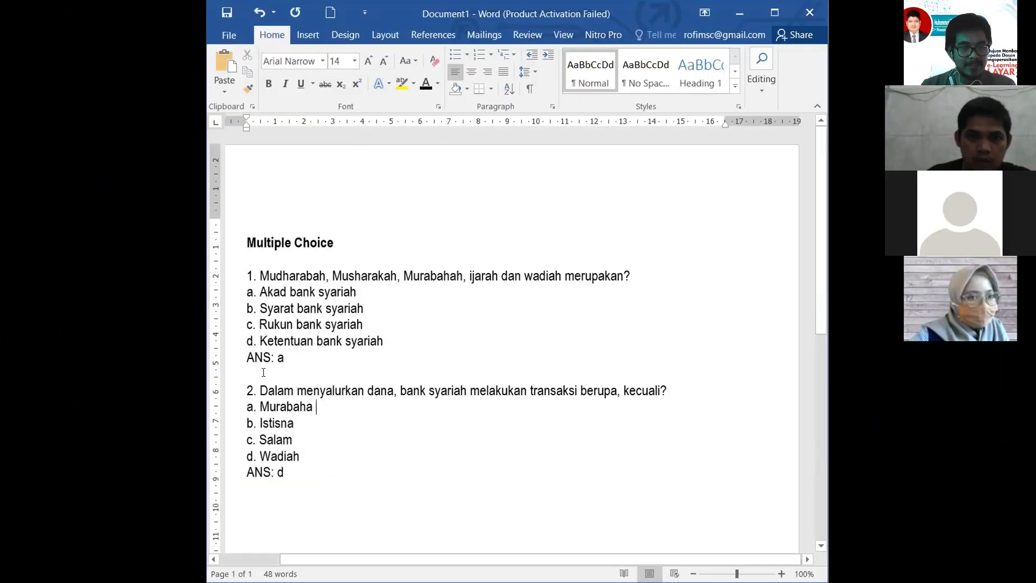
pyautogui.click(262, 373)
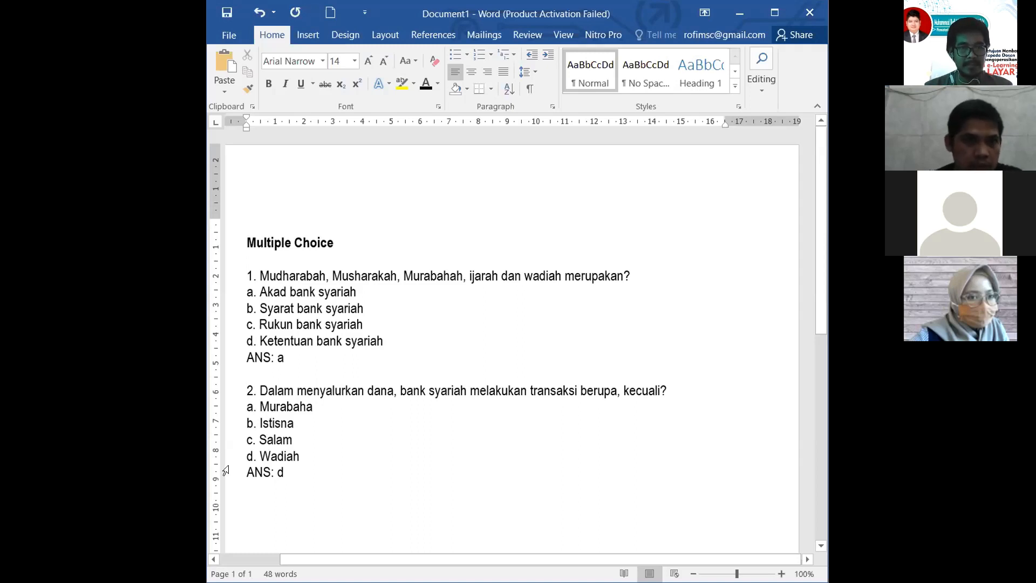
pyautogui.scroll(-1, 225, 470)
pyautogui.scroll(1, 226, 471)
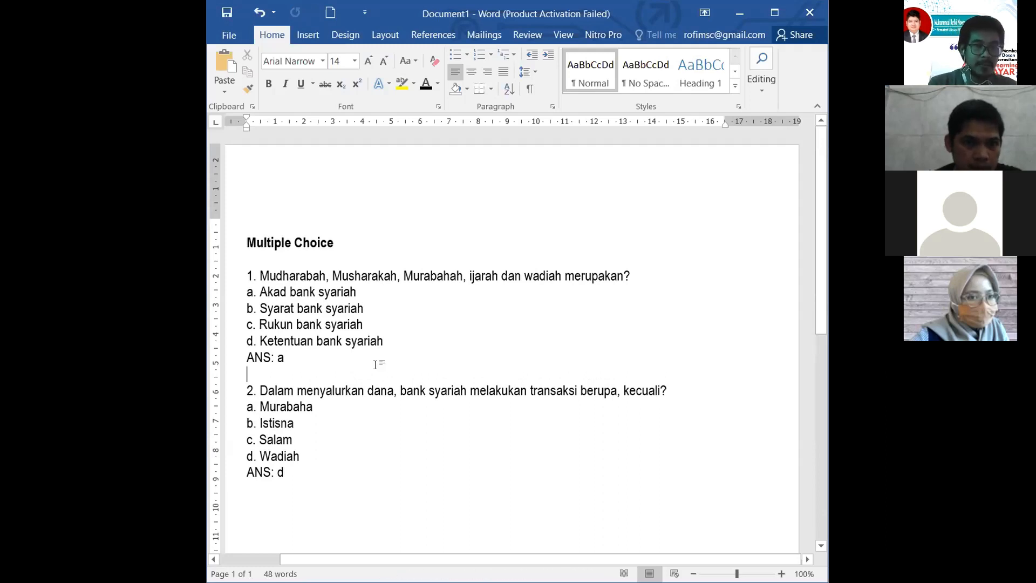
# Start saving the document and choose the folder UNIVERSITAS > BAHAN LATIHAN LAYAR YARSI 2020 on drive D: as its location
pyautogui.hotkey('ctrl', 's')
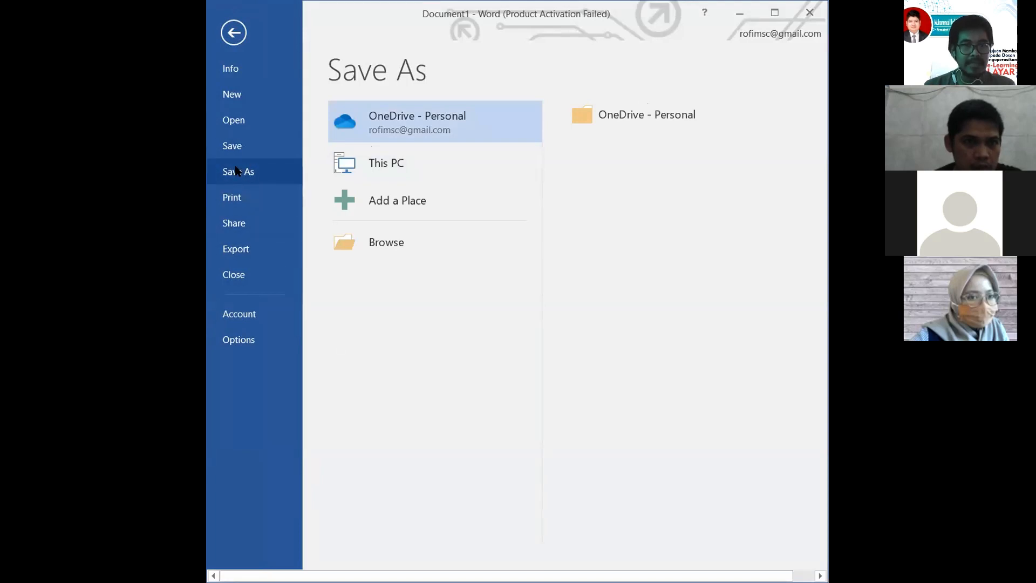
pyautogui.click(362, 246)
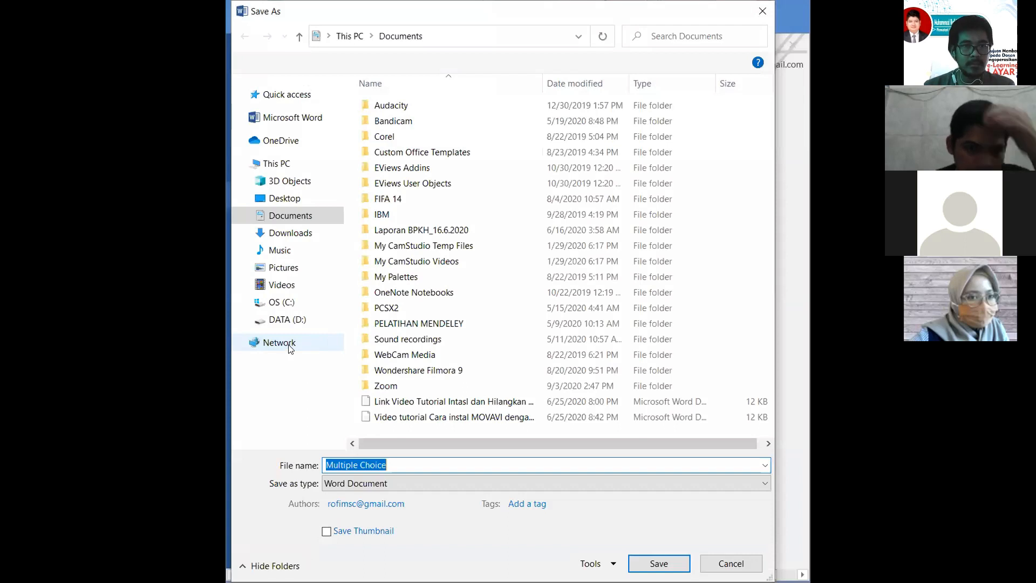
pyautogui.click(290, 321)
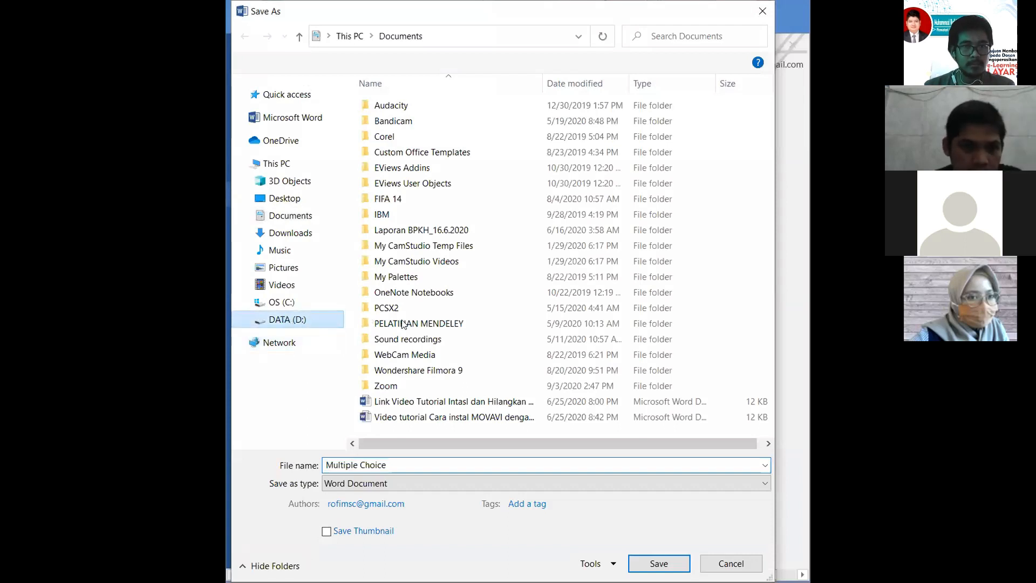
pyautogui.click(292, 321)
pyautogui.scroll(-5, 514, 325)
pyautogui.scroll(3, 513, 328)
pyautogui.scroll(-3, 513, 328)
pyautogui.click(485, 384)
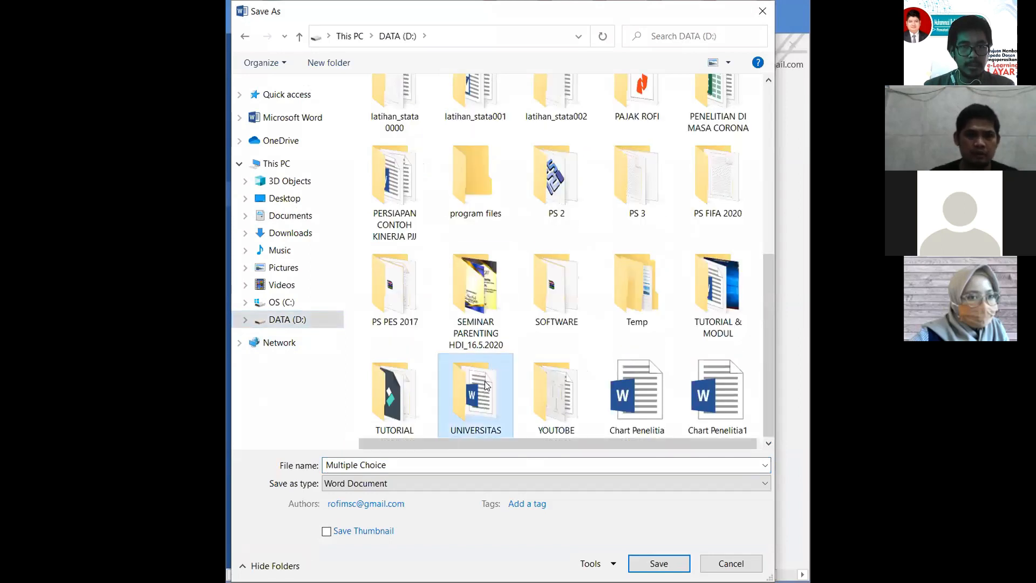
pyautogui.doubleClick(486, 384)
pyautogui.click(424, 294)
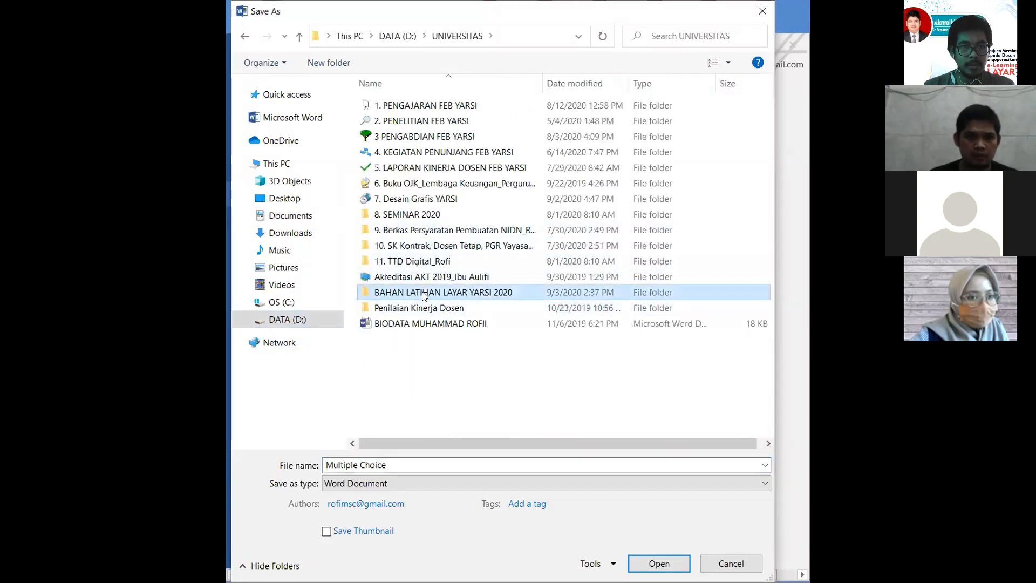
pyautogui.doubleClick(425, 295)
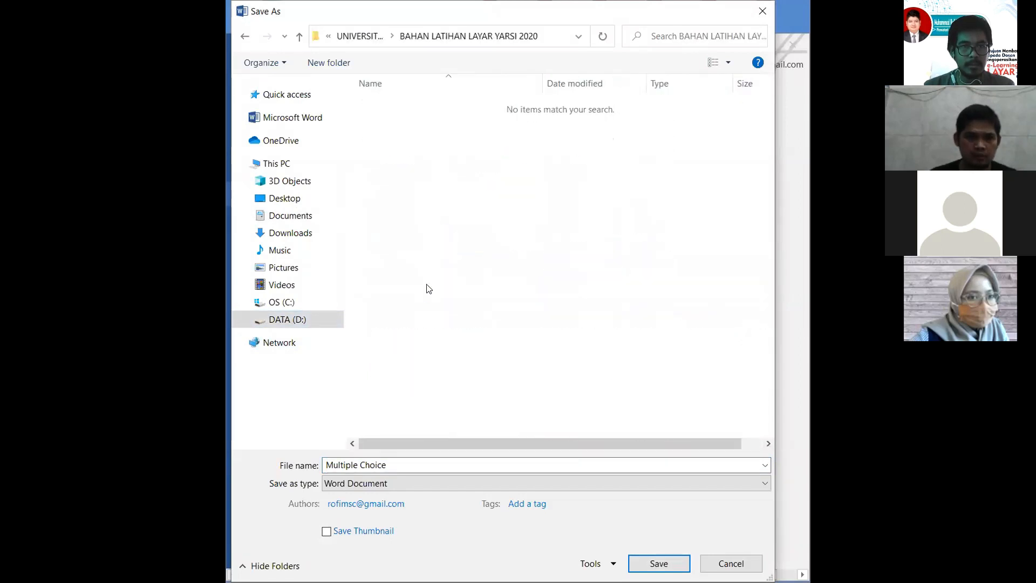
# Save the document in Rich Text Format under the file name "Soal Pertemuan Pertama"
pyautogui.click(453, 484)
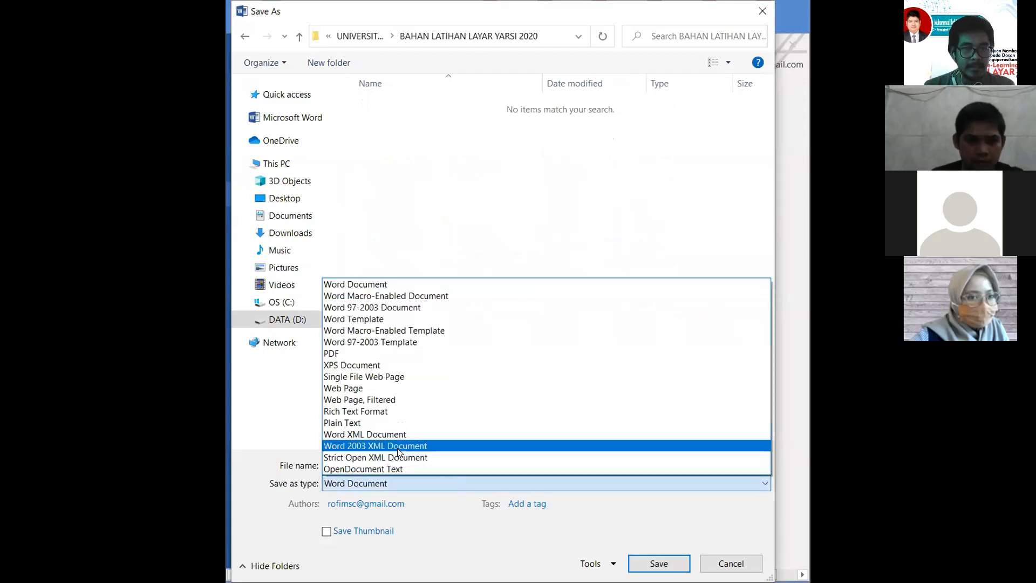
pyautogui.click(371, 411)
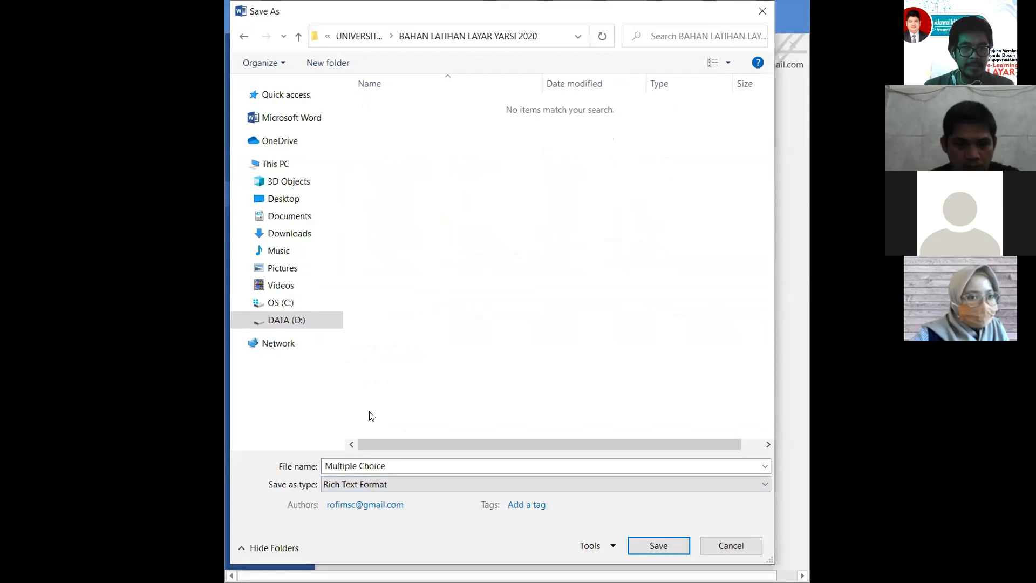
pyautogui.click(419, 460)
pyautogui.click(429, 463)
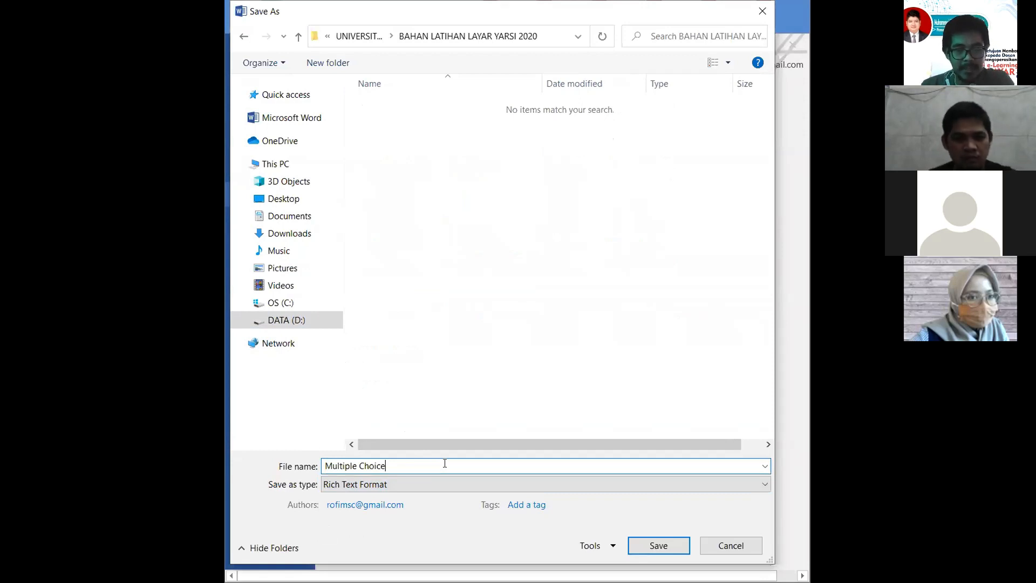
pyautogui.hotkey('ctrl', 'a')
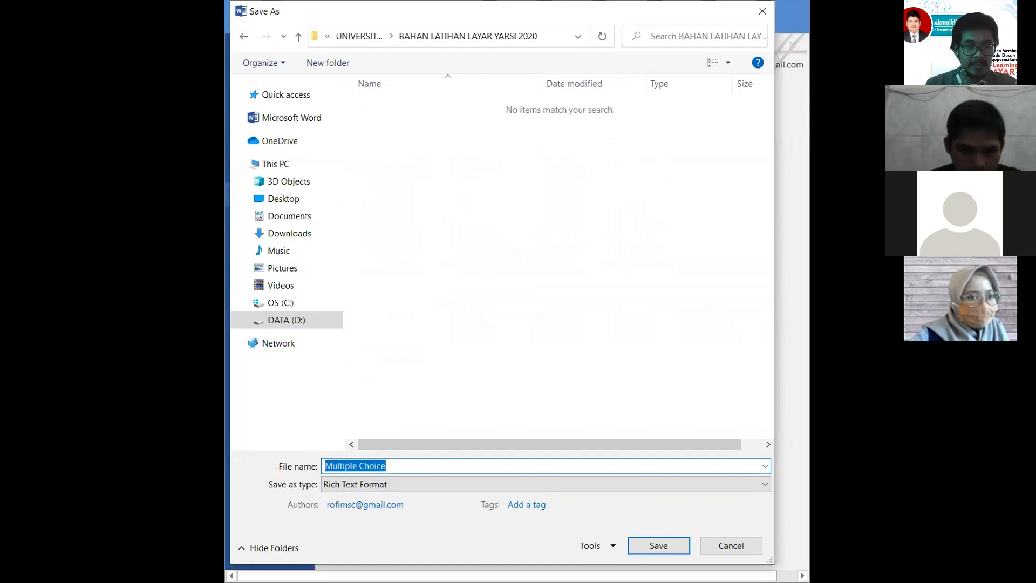
pyautogui.write('Soal Pertemuan Pertama')
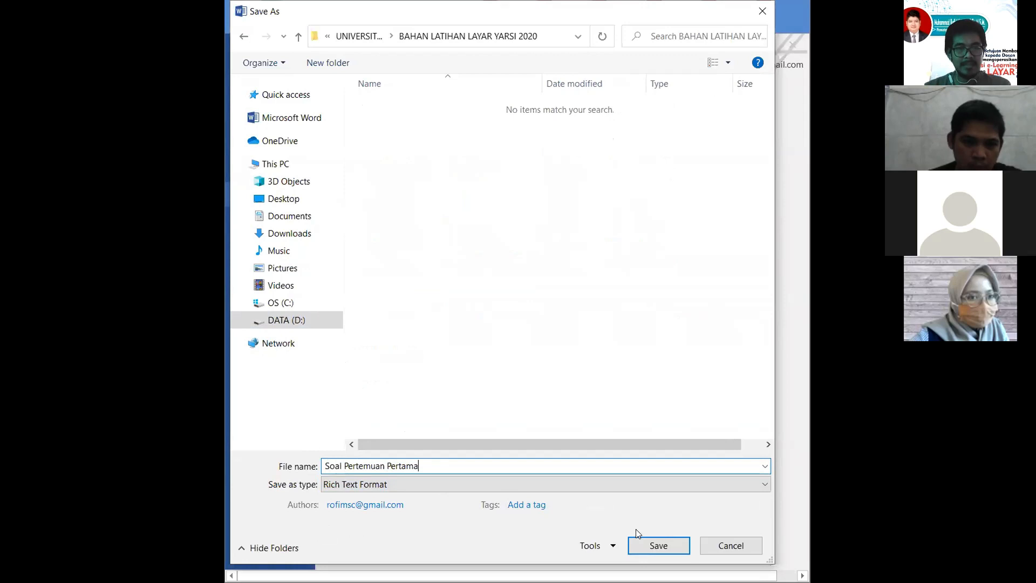
pyautogui.click(650, 546)
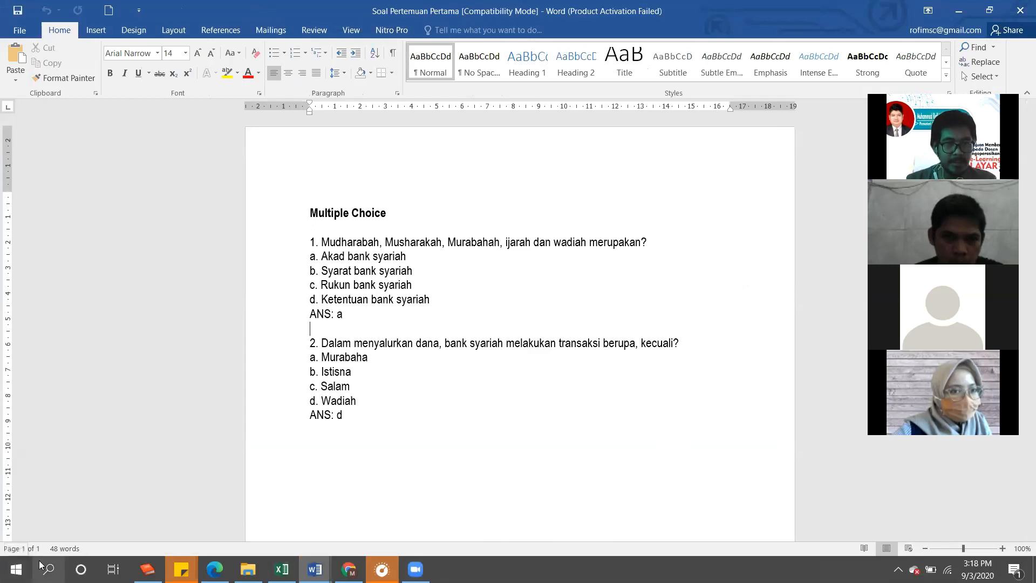
# Launch ExamView Import Utility and advance its Import Wizard to the RTF file selection in Step 1
pyautogui.click(16, 569)
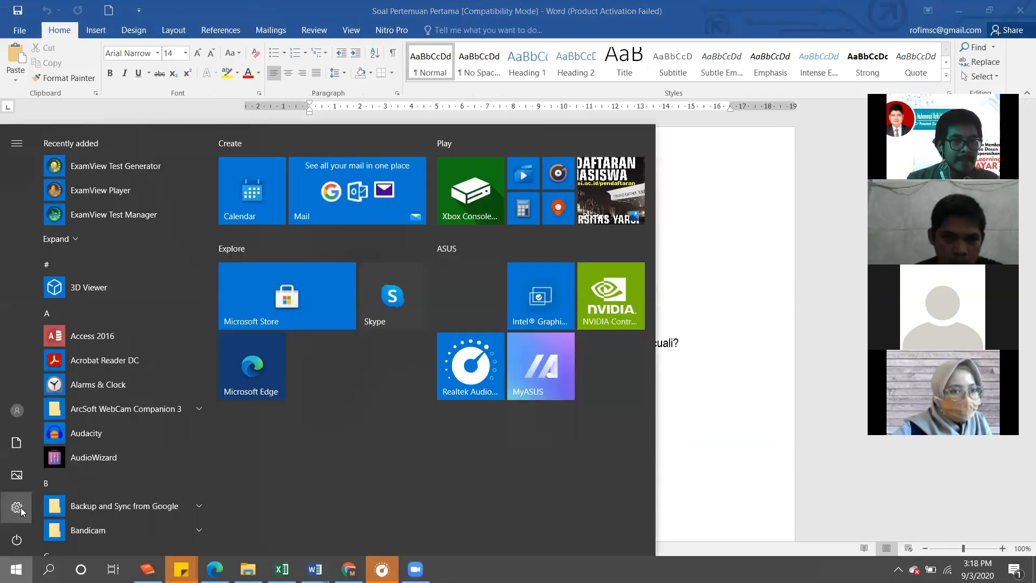
pyautogui.click(75, 241)
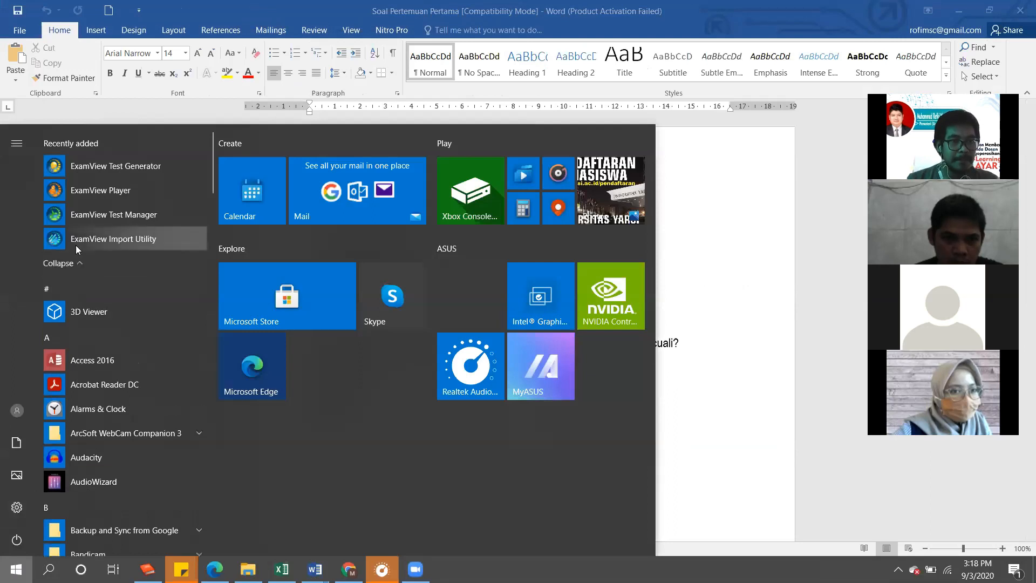
pyautogui.click(149, 239)
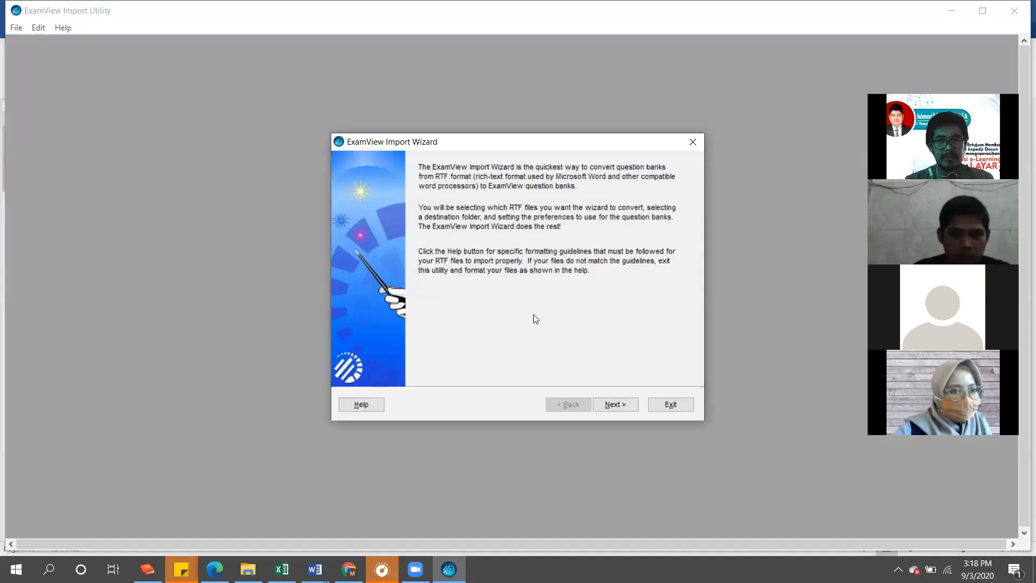
pyautogui.click(621, 406)
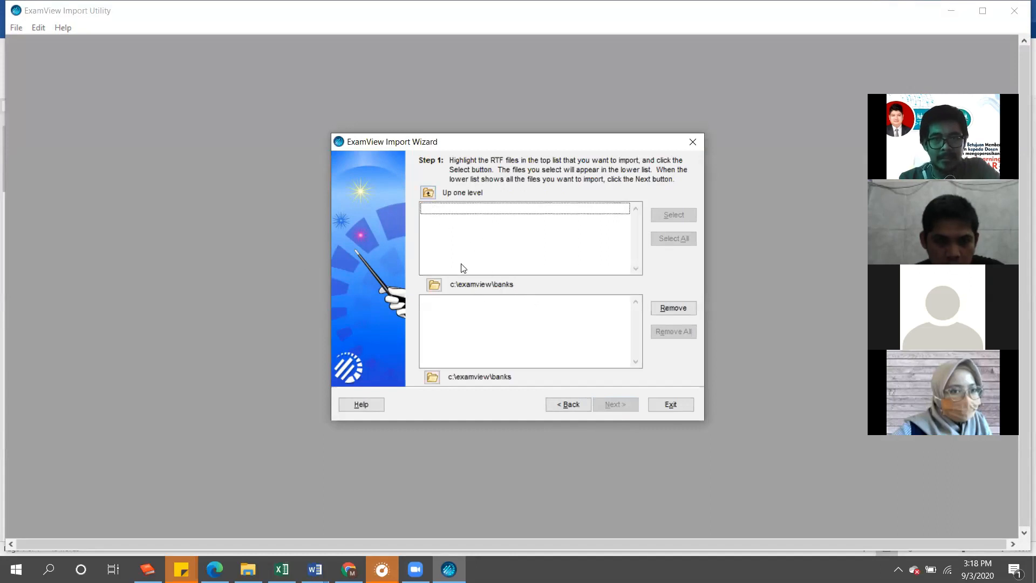
pyautogui.click(427, 193)
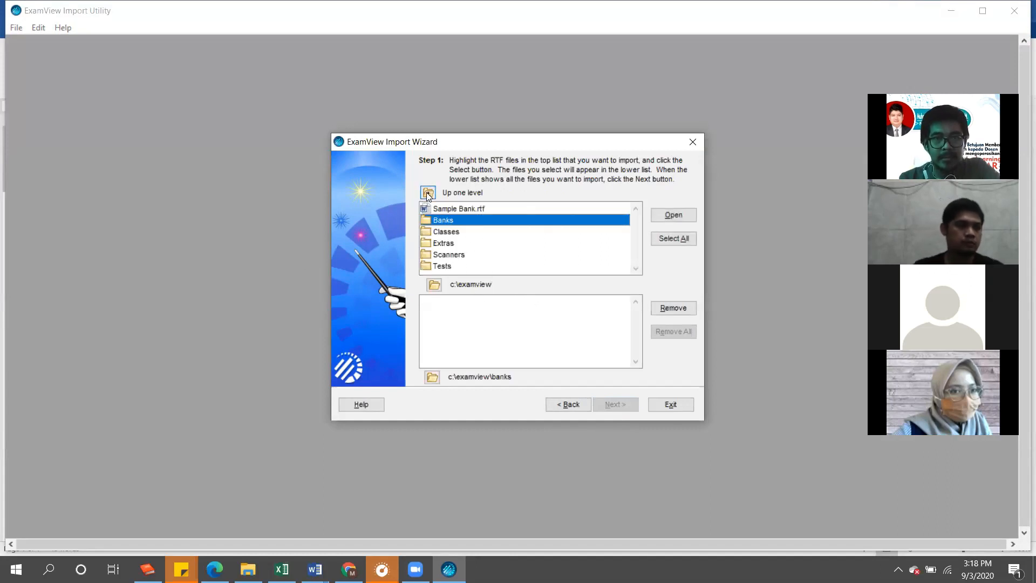
pyautogui.click(428, 194)
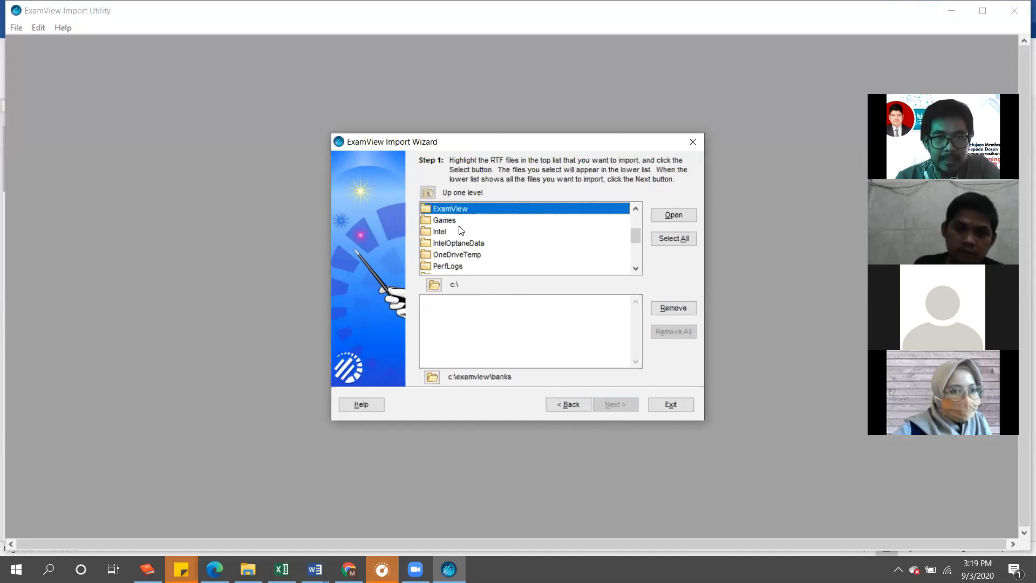
pyautogui.moveTo(637, 237); pyautogui.dragTo(638, 212)
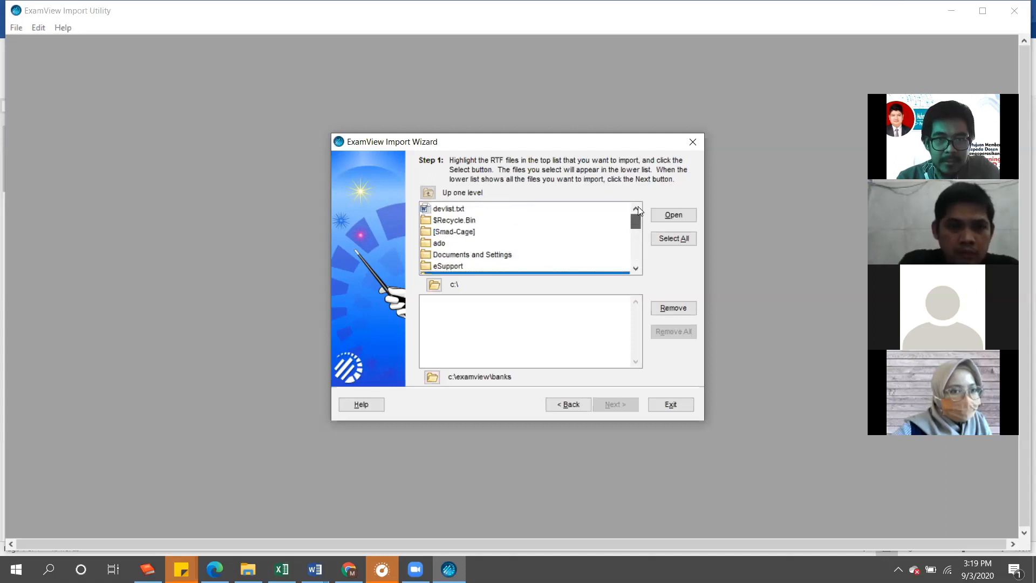
pyautogui.moveTo(639, 217); pyautogui.dragTo(640, 255)
pyautogui.doubleClick(456, 255)
pyautogui.click(428, 193)
pyautogui.scroll(5, 502, 242)
pyautogui.scroll(1, 502, 243)
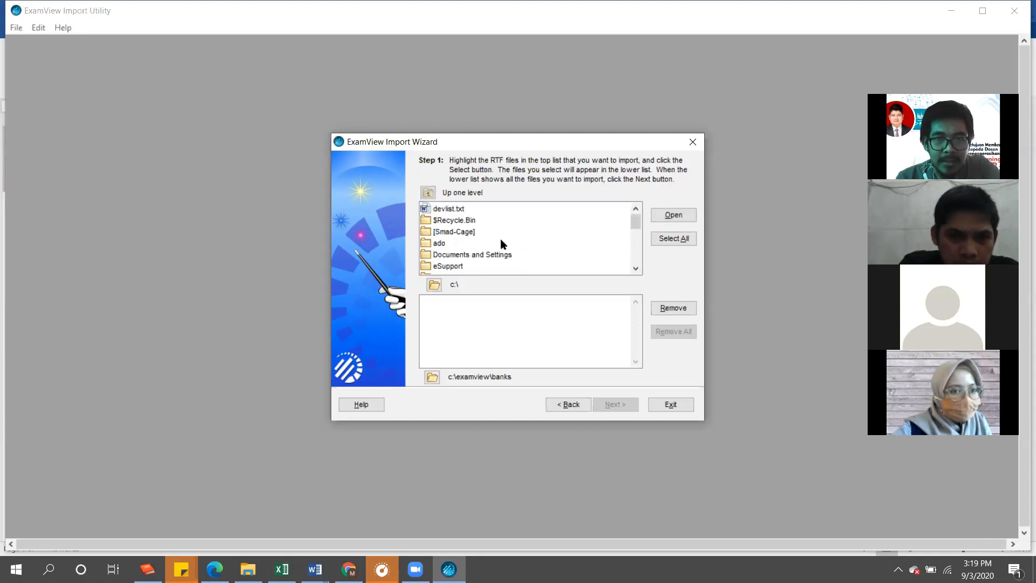
pyautogui.click(435, 284)
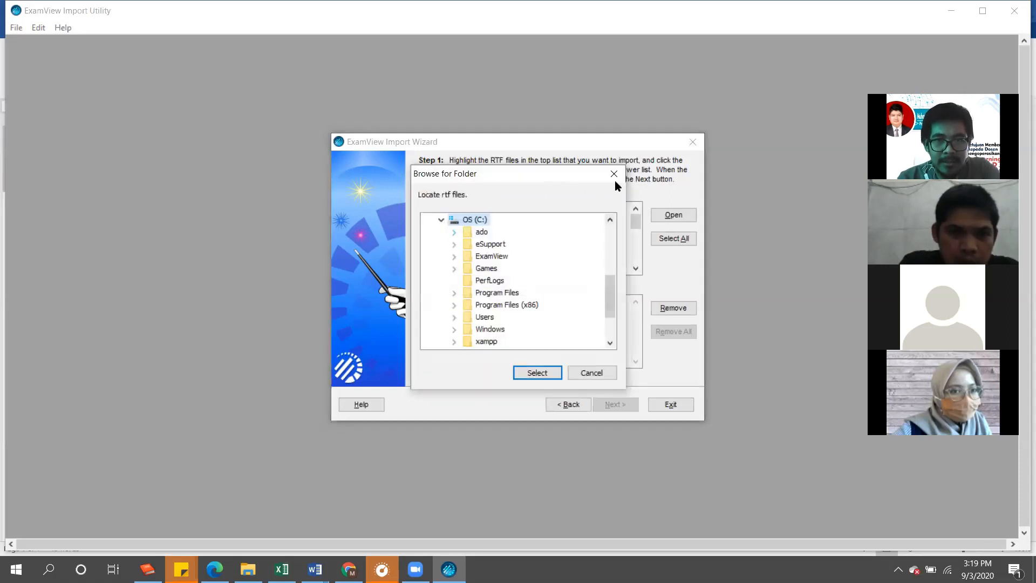
pyautogui.click(614, 174)
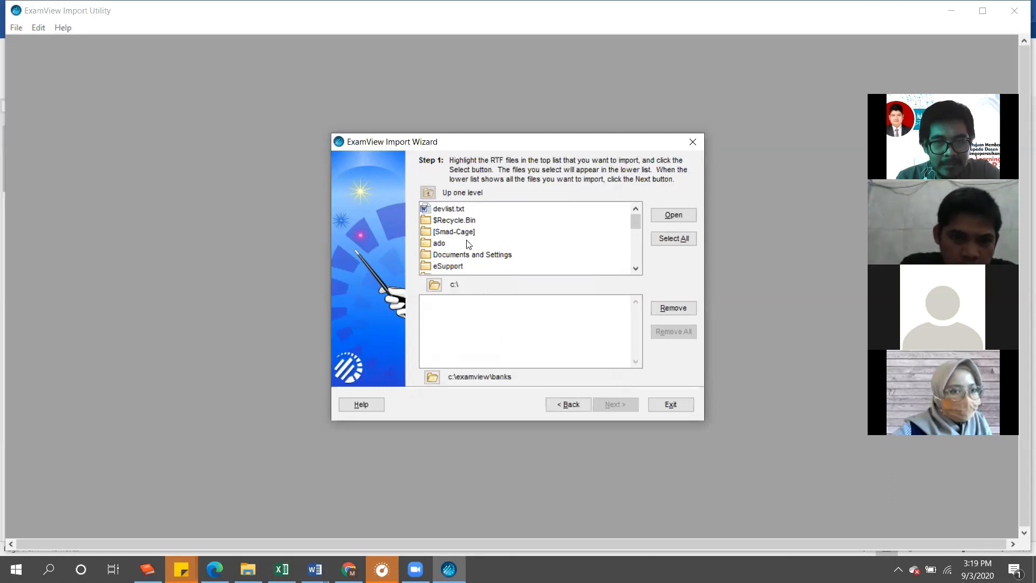
pyautogui.moveTo(637, 226); pyautogui.dragTo(637, 229)
# Browse to the folder UNIVERSITAS > BAHAN LATIHAN LAYAR YARSI 2020 on drive D: as the source of the RTF files
pyautogui.click(435, 284)
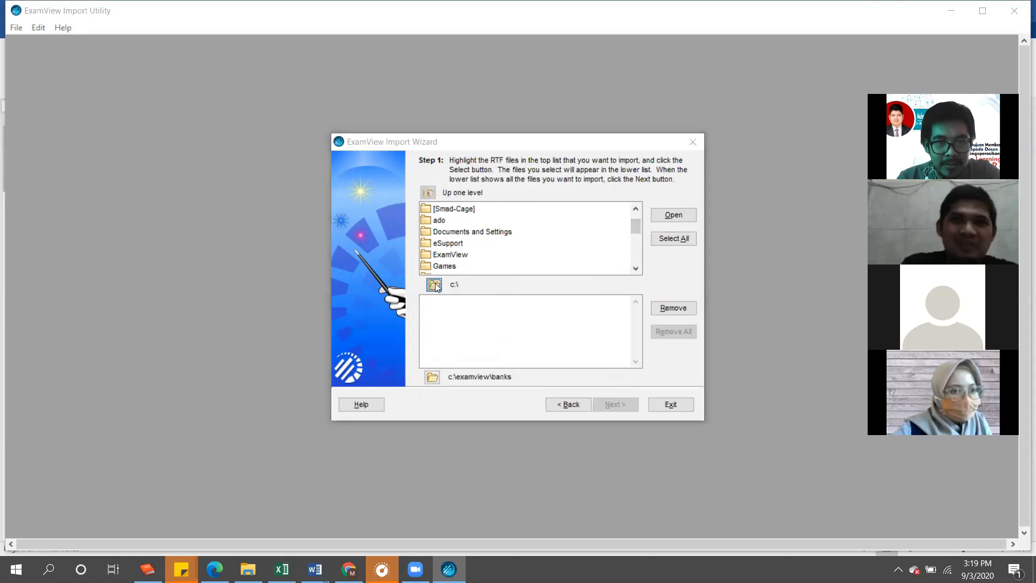
pyautogui.scroll(-3, 490, 294)
pyautogui.click(475, 292)
pyautogui.click(537, 373)
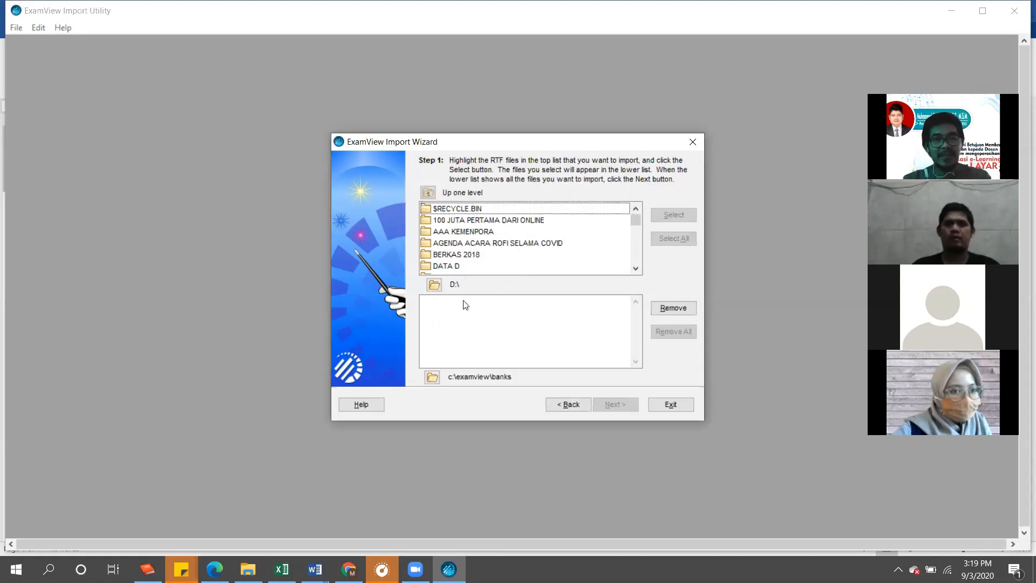
pyautogui.click(438, 286)
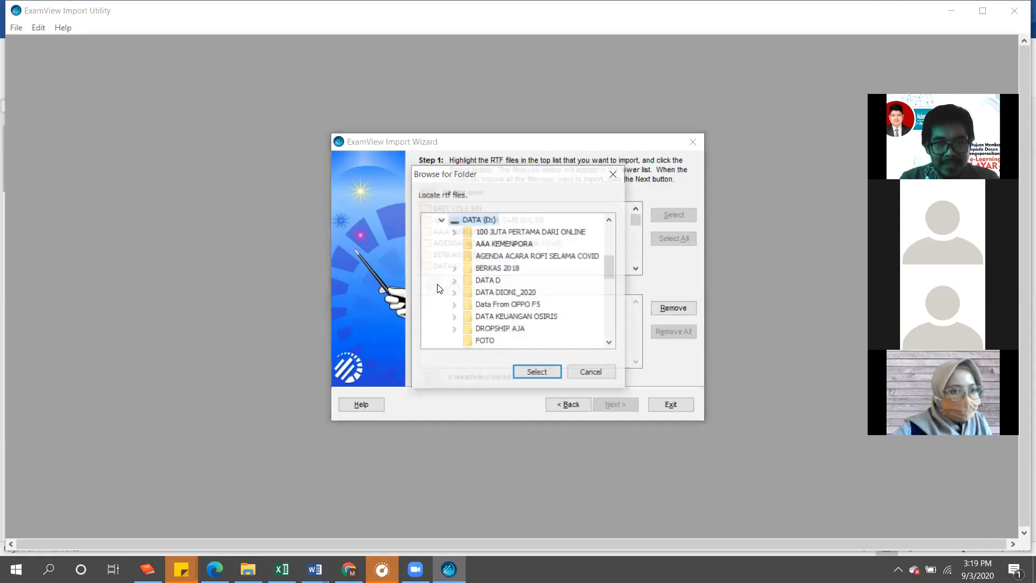
pyautogui.click(543, 370)
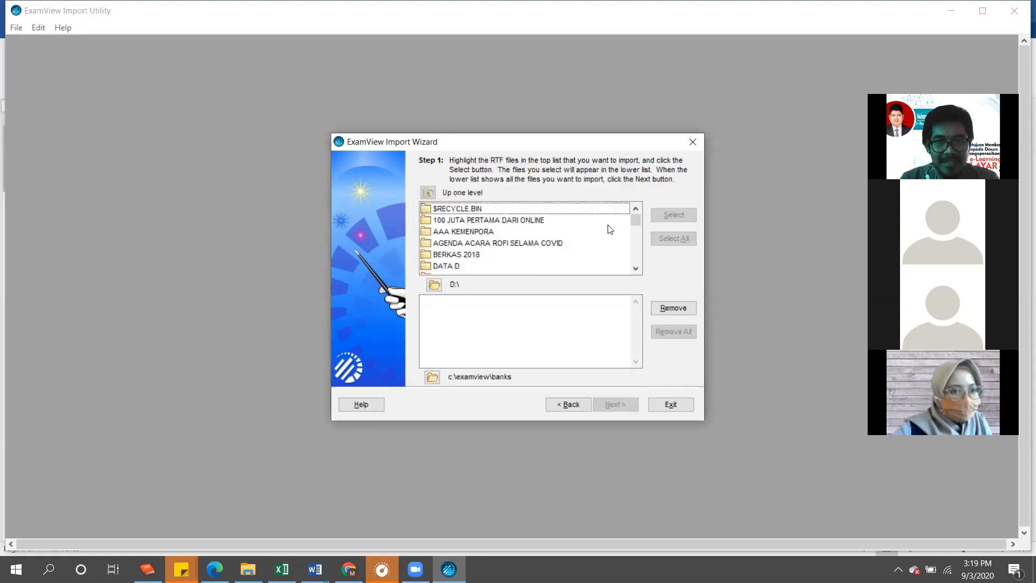
pyautogui.moveTo(635, 220); pyautogui.dragTo(637, 261)
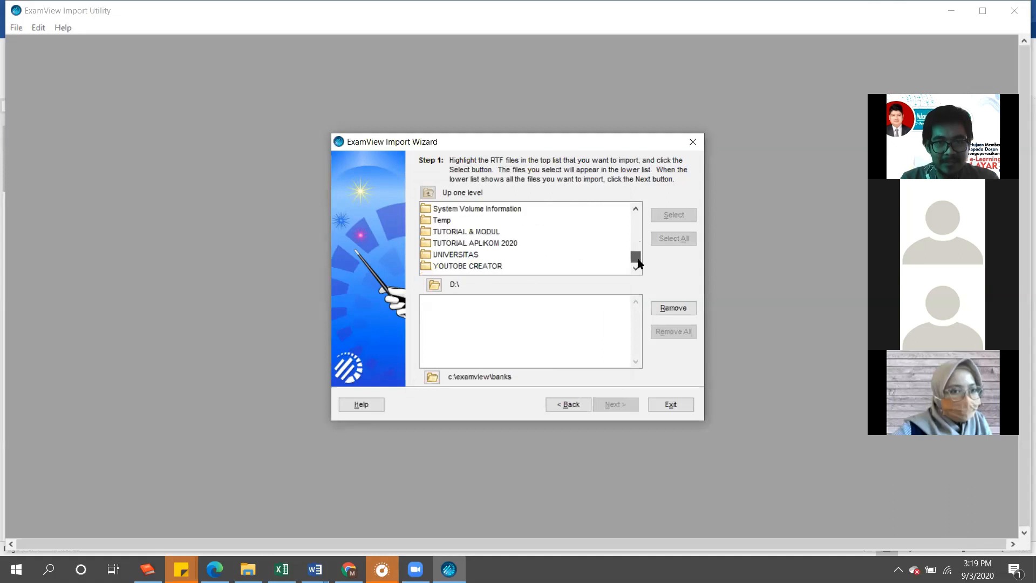
pyautogui.doubleClick(500, 257)
pyautogui.scroll(-4, 476, 254)
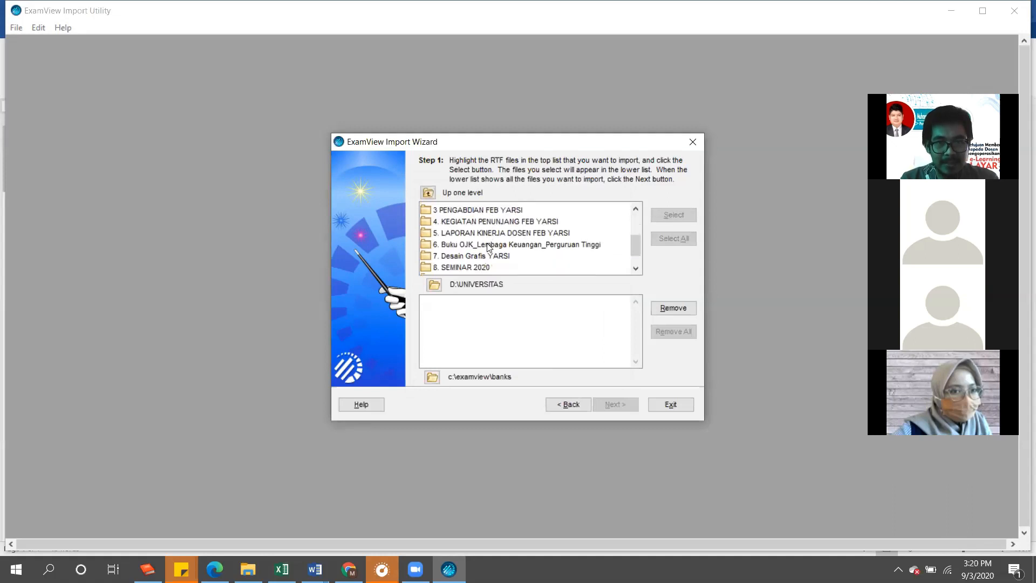
pyautogui.doubleClick(485, 252)
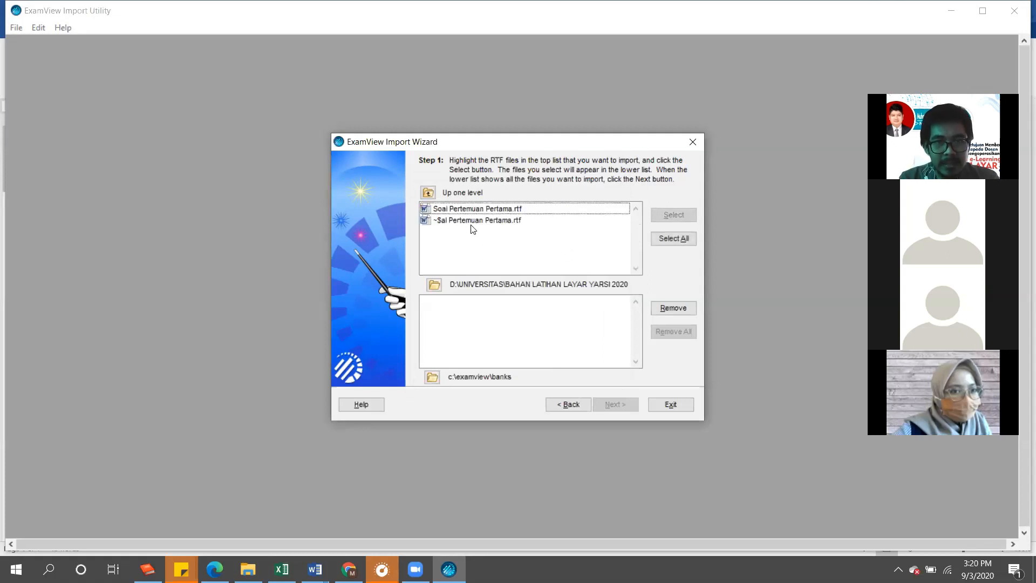
# Add "Soal Pertemuan Pertama.rtf" to the files to import and advance to Step 2 of the wizard
pyautogui.click(458, 210)
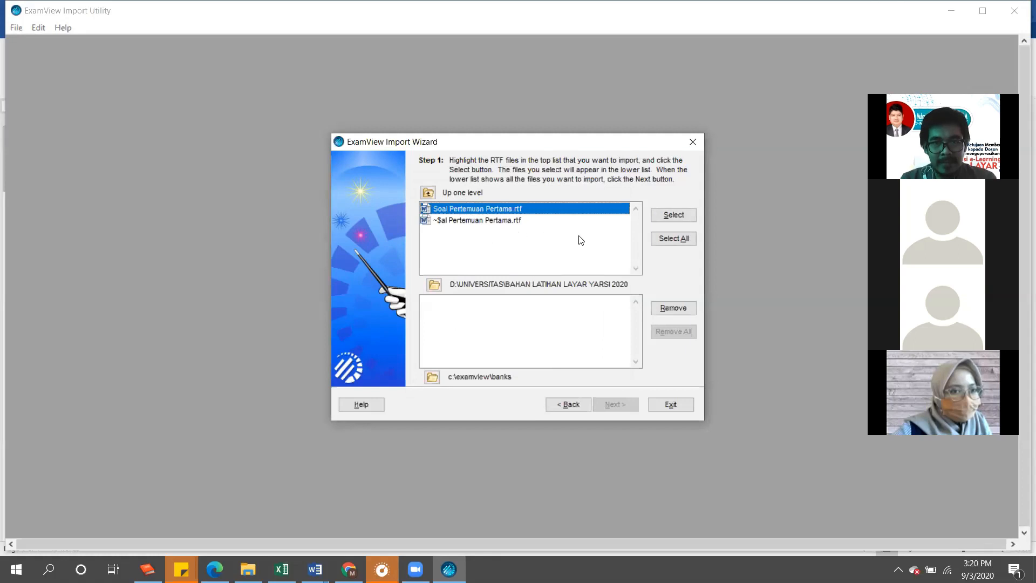
pyautogui.click(673, 215)
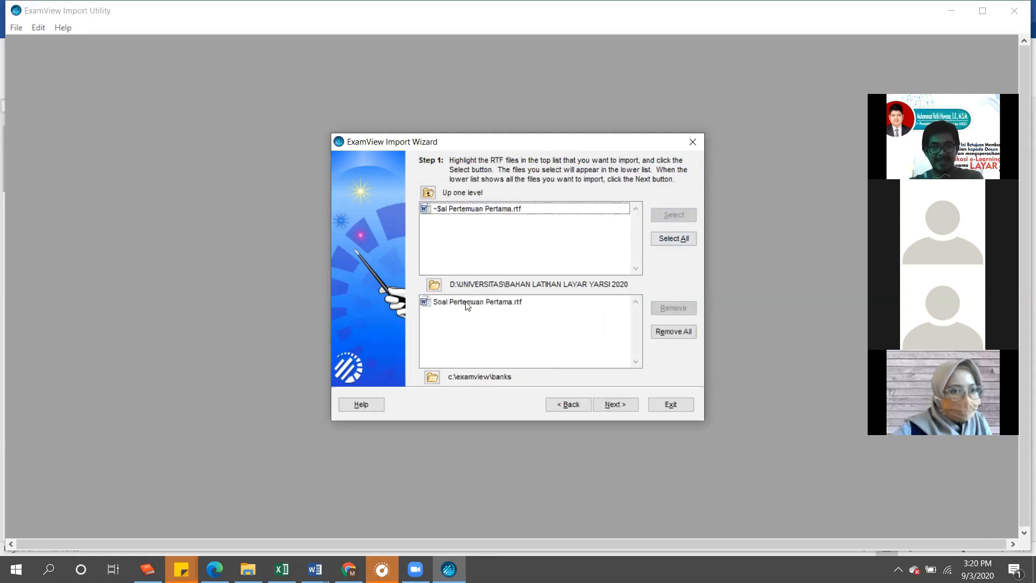
pyautogui.click(617, 404)
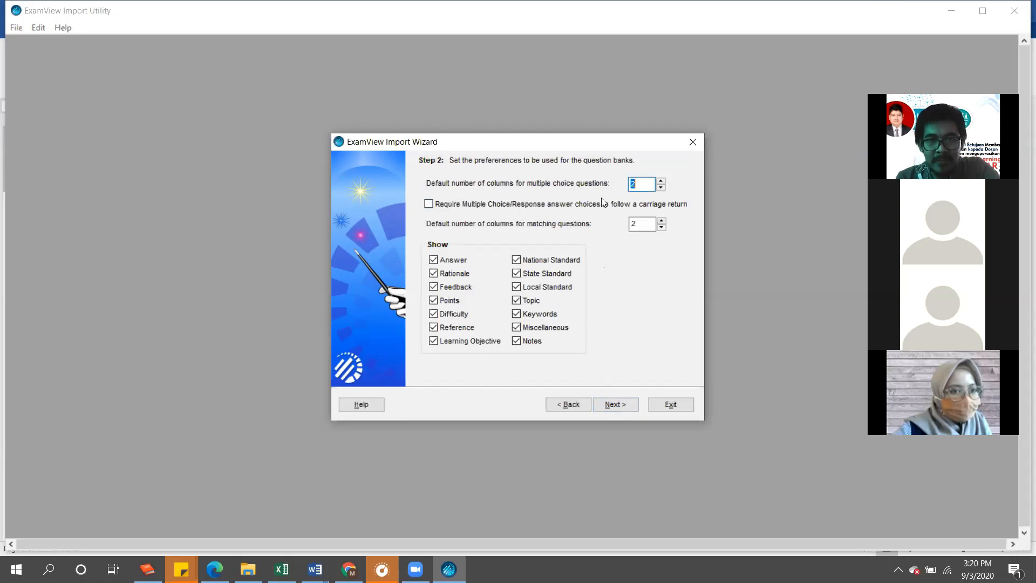
# Set the default number of columns for multiple choice questions to 2 and continue to Step 3
pyautogui.click(632, 182)
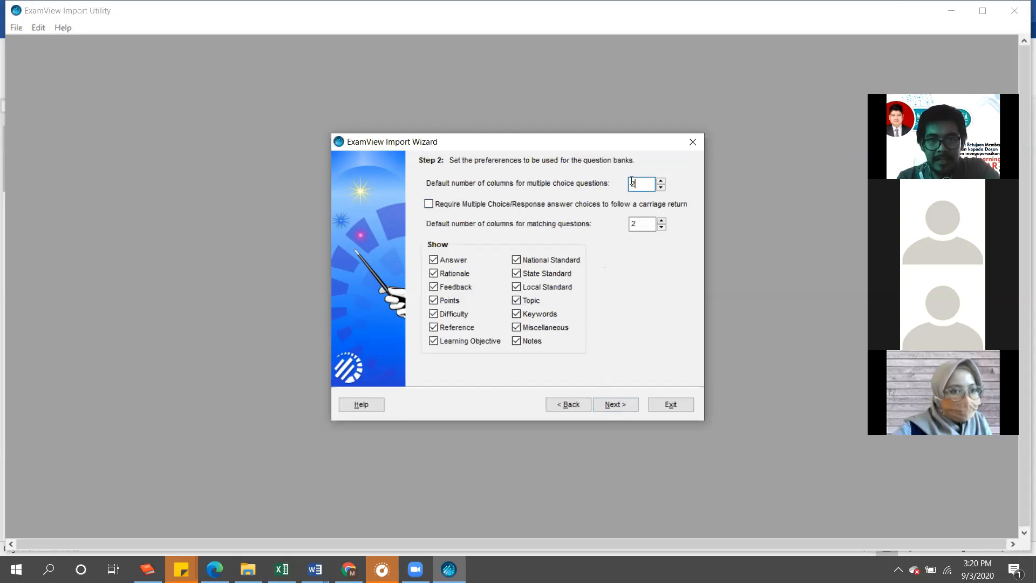
pyautogui.doubleClick(633, 224)
pyautogui.write('2')
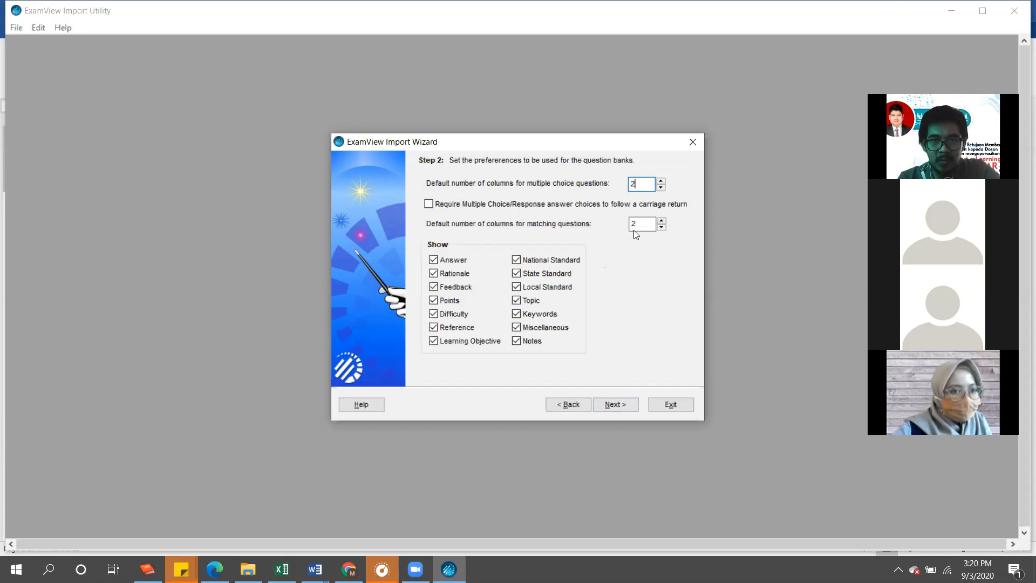
pyautogui.click(620, 405)
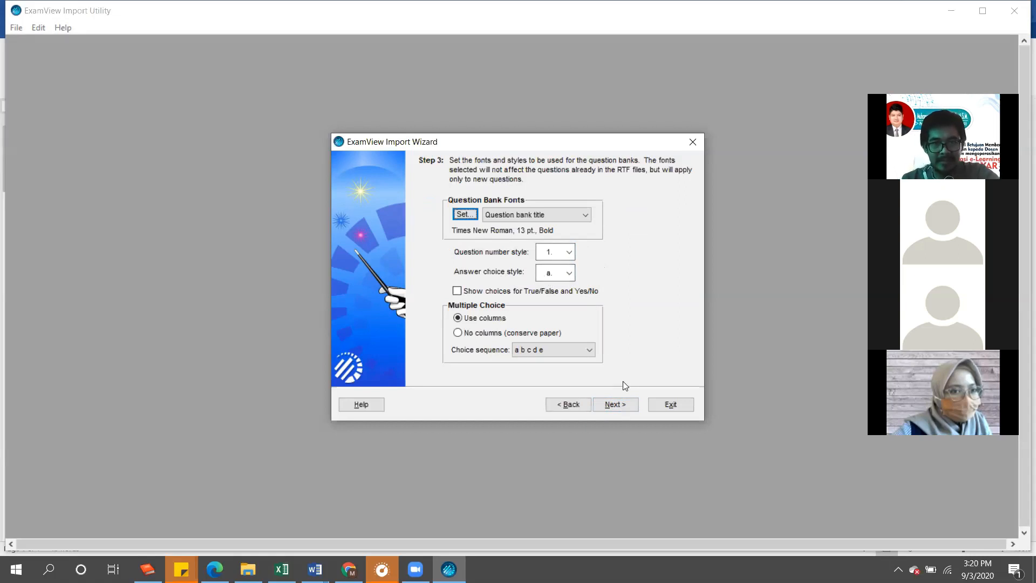
# Accept the default fonts, styles and identifying keywords and advance the Import Wizard to its final step
pyautogui.click(628, 404)
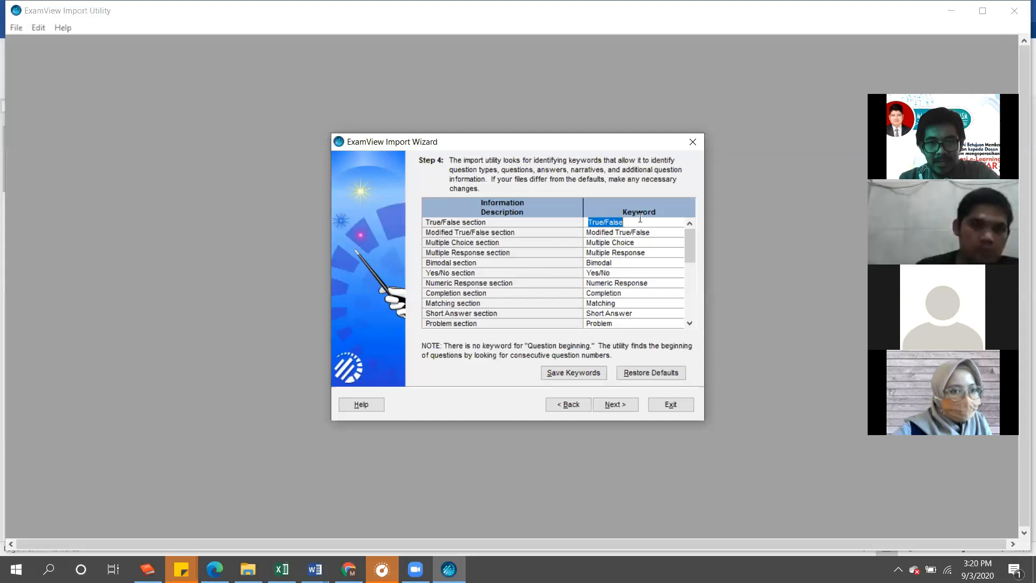
pyautogui.click(620, 406)
pyautogui.click(621, 405)
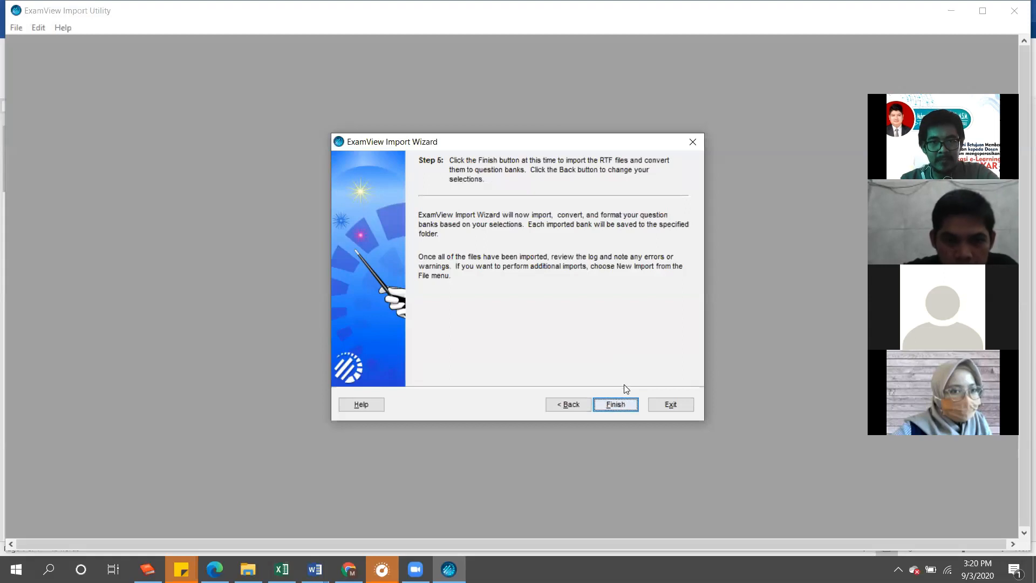
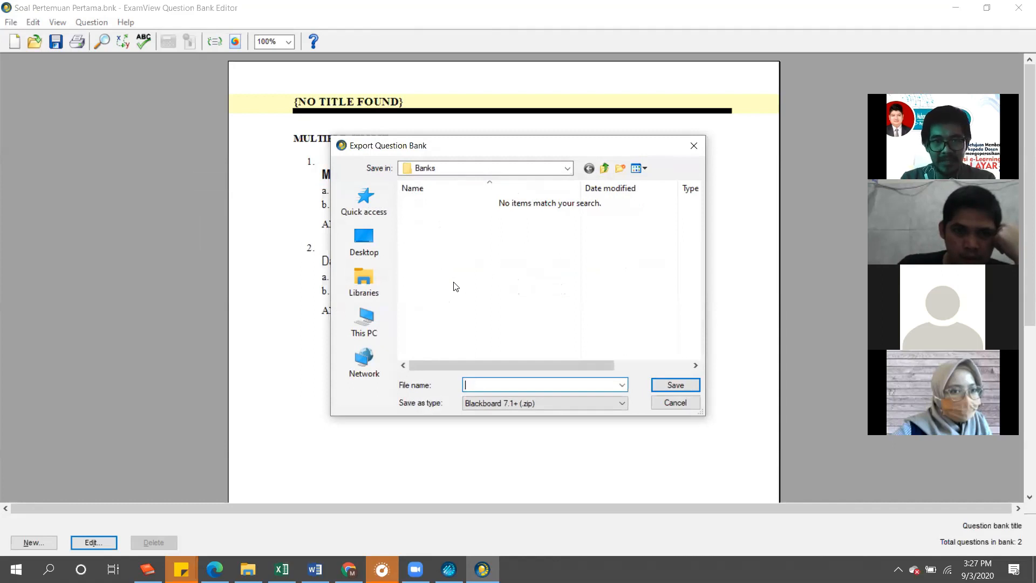
# Choose the folder UNIVERSITAS > BAHAN LATIHAN LAYAR YARSI 2020 on drive D: as the location for the question bank export
pyautogui.click(365, 325)
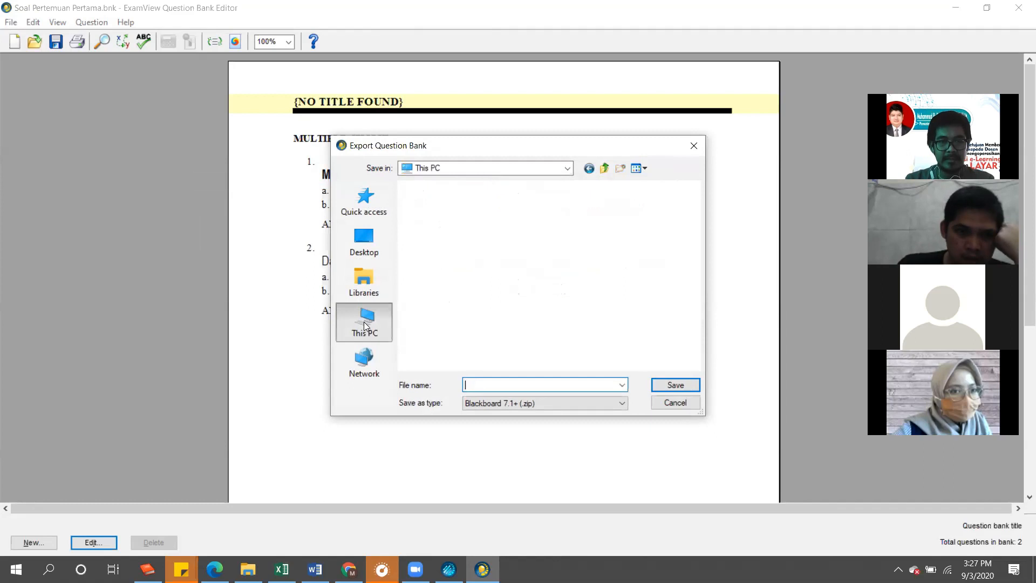
pyautogui.scroll(-2, 462, 319)
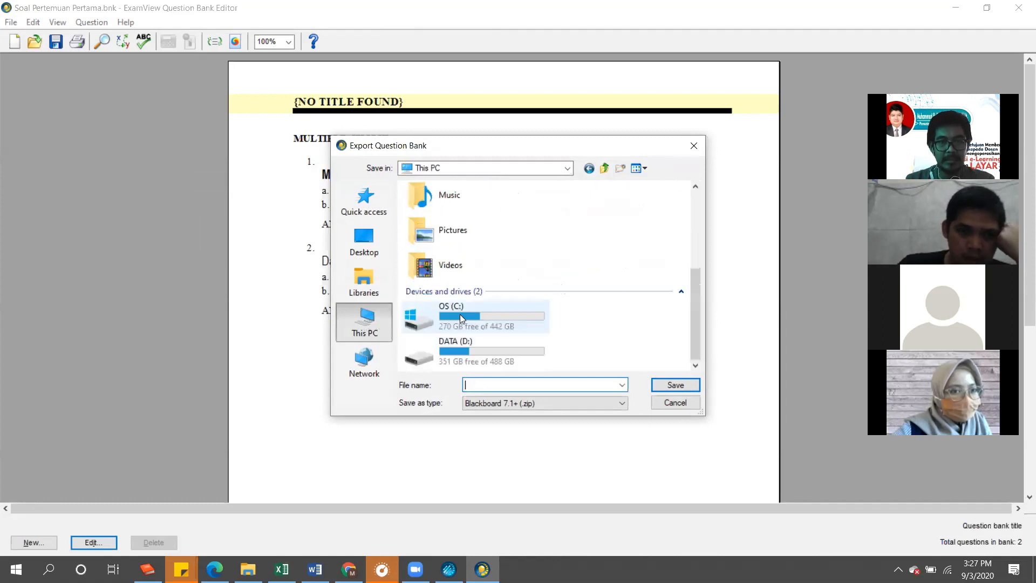
pyautogui.click(457, 348)
pyautogui.doubleClick(460, 343)
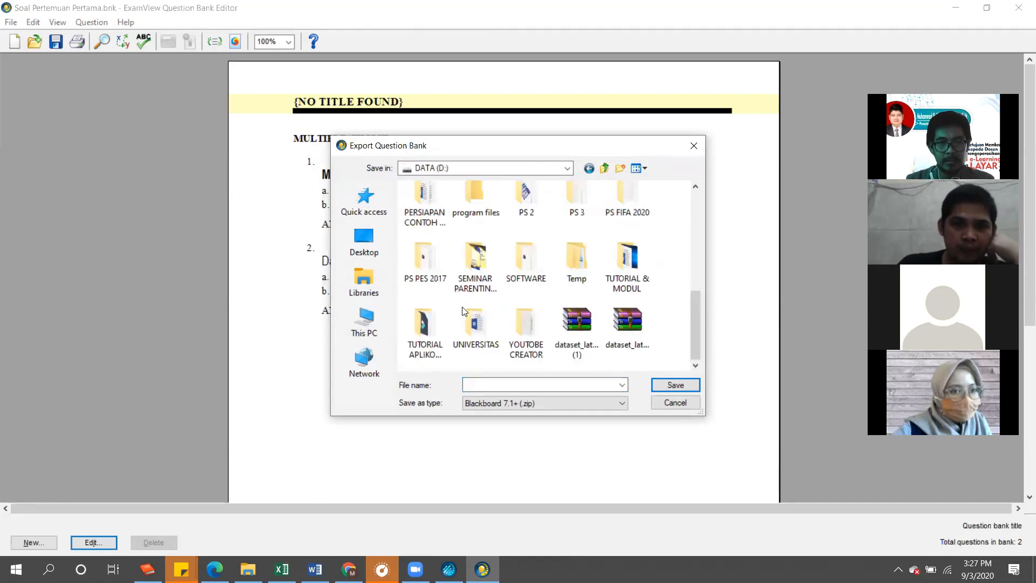
pyautogui.doubleClick(477, 322)
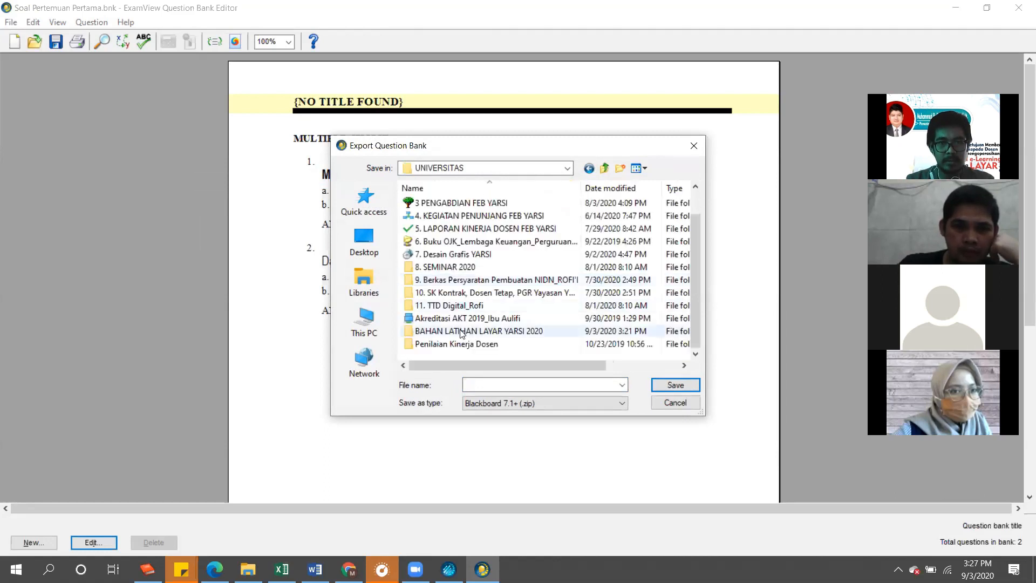
pyautogui.doubleClick(460, 331)
pyautogui.click(574, 385)
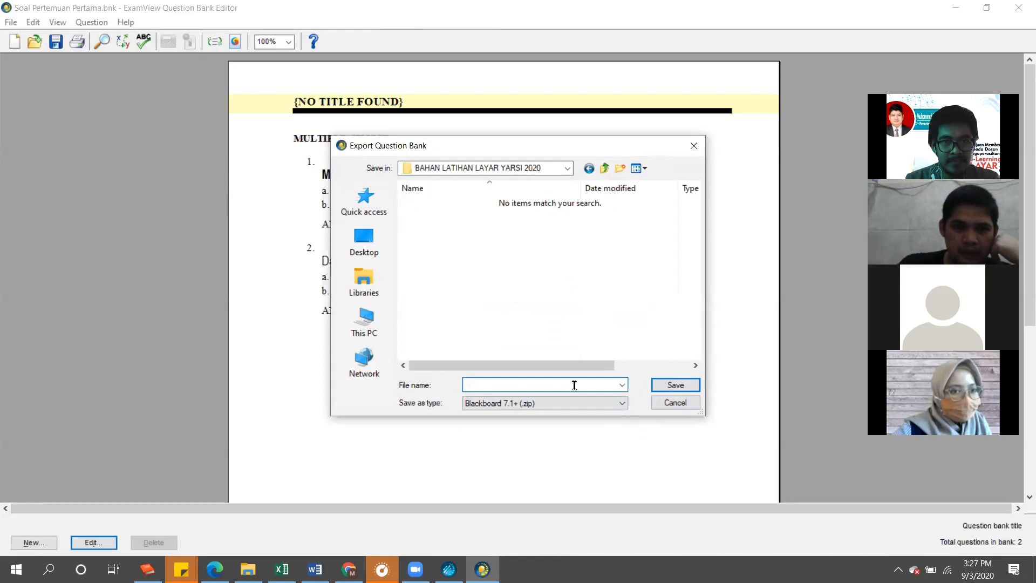
pyautogui.write('P')
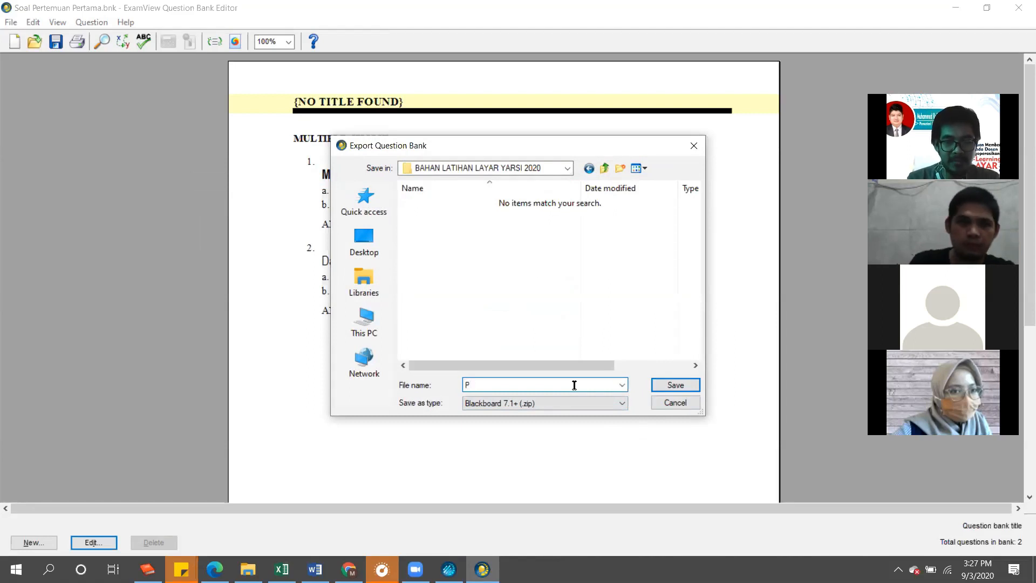
pyautogui.write('e')
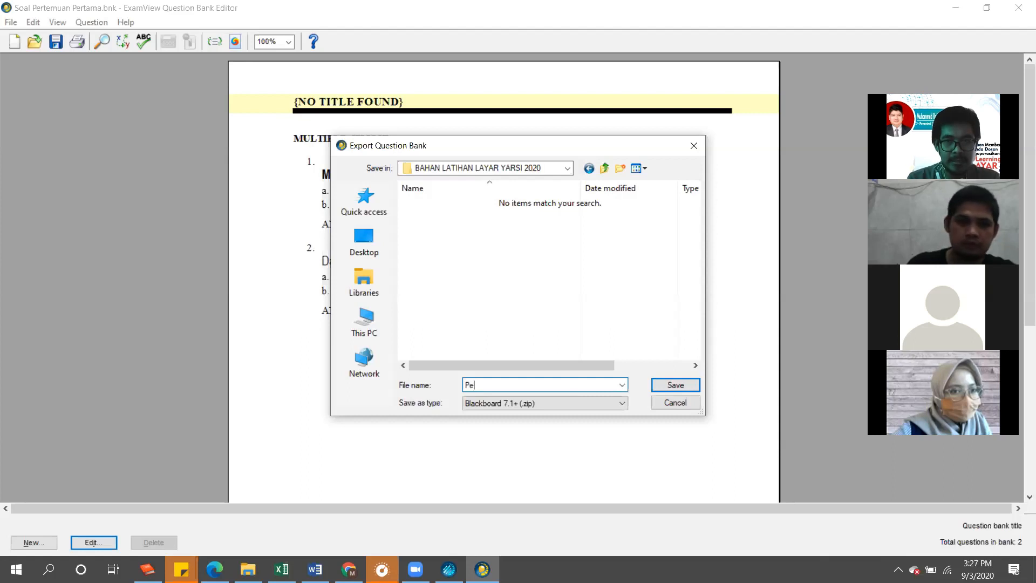
pyautogui.press('BackSpace')
pyautogui.press('BackSpace')
pyautogui.write('Pelatiha')
pyautogui.write('n')
pyautogui.press('BackSpace')
pyautogui.press('BackSpace')
pyautogui.press('BackSpace')
pyautogui.press('BackSpace')
pyautogui.press('BackSpace')
pyautogui.press('BackSpace')
pyautogui.press('BackSpace')
pyautogui.press('BackSpace')
pyautogui.press('BackSpace')
# Save the question bank export under the file name "Latihan Pertemuan Pertama" in Blackboard 7.1+ (.zip) format
pyautogui.write('Latihan ')
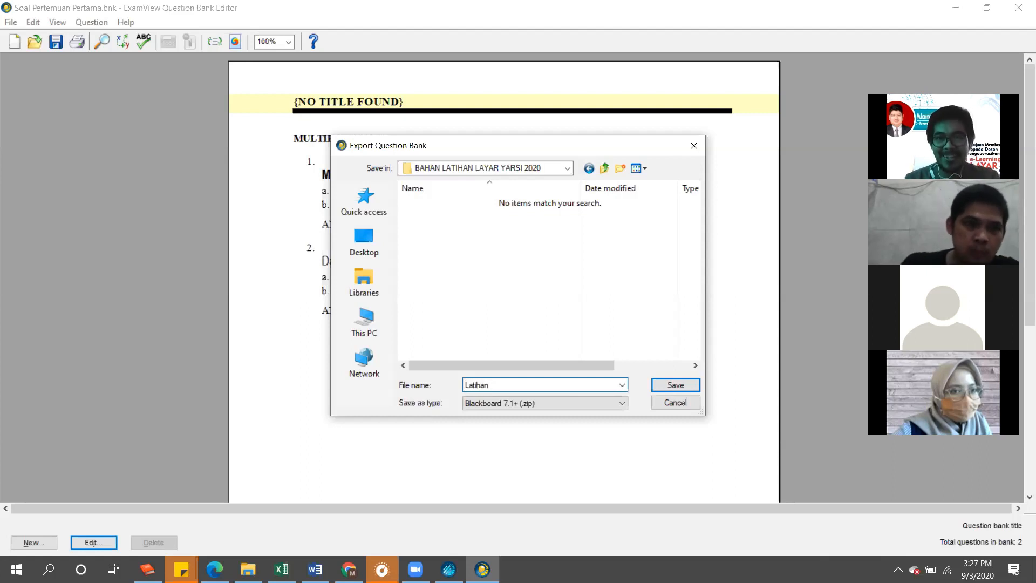
pyautogui.write('Hari Pert')
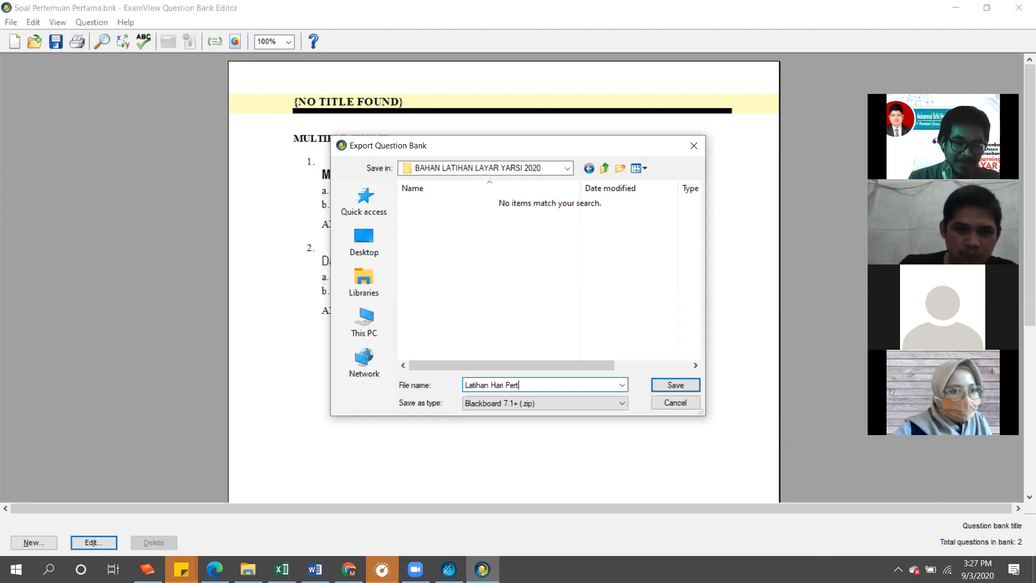
pyautogui.write('ama')
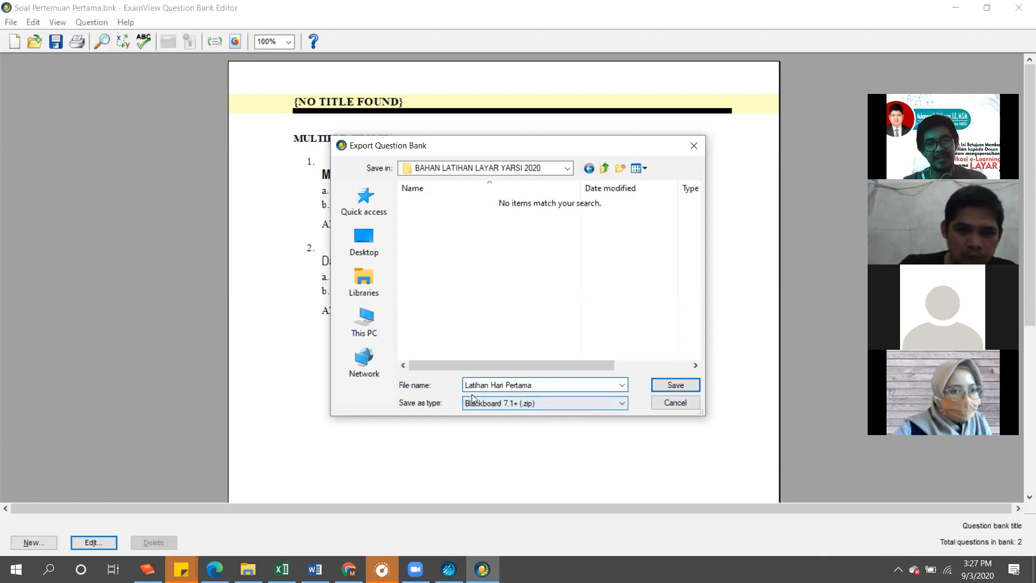
pyautogui.doubleClick(494, 385)
pyautogui.doubleClick(497, 385)
pyautogui.write('Pertem')
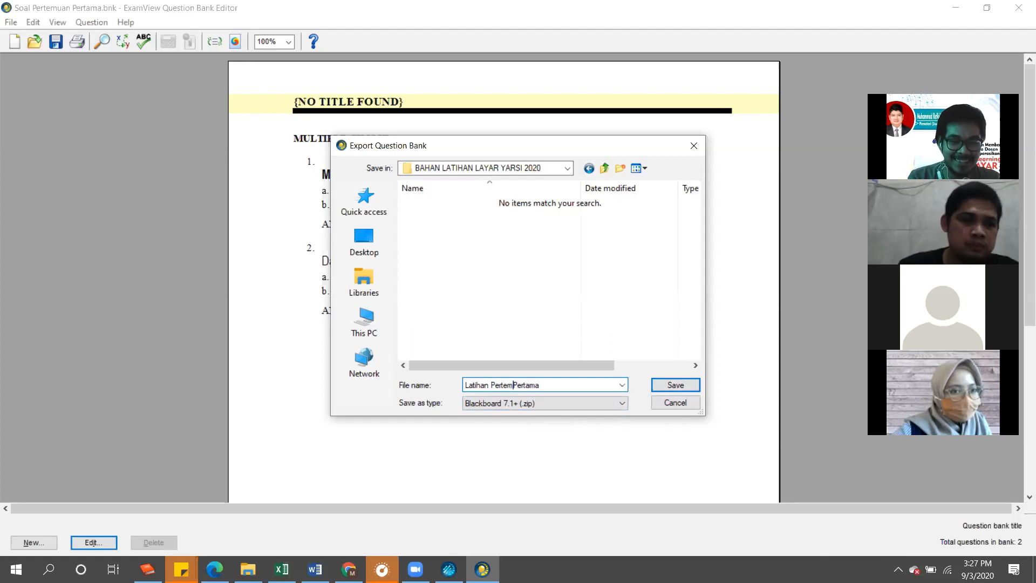
pyautogui.write('uan')
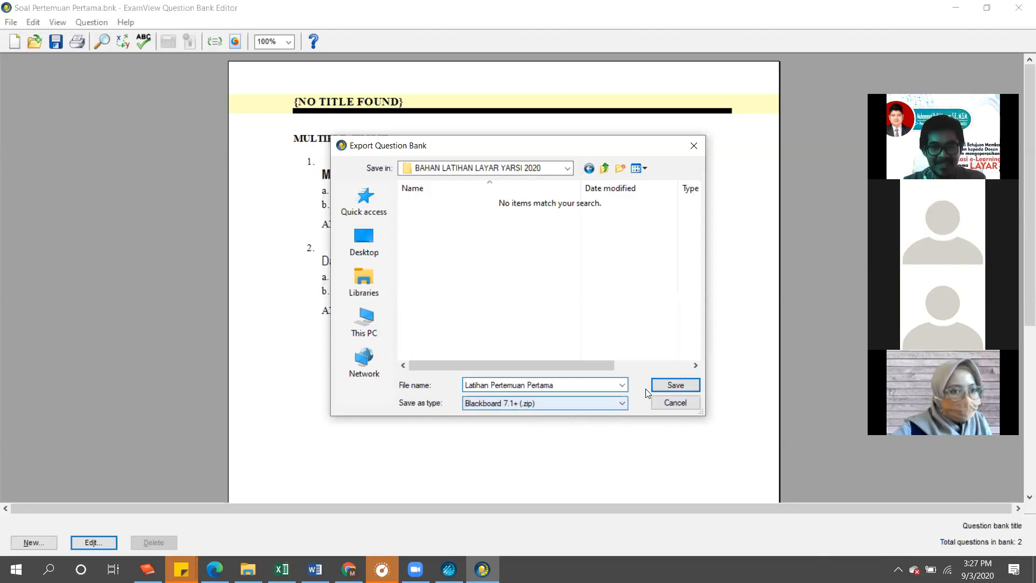
pyautogui.click(675, 385)
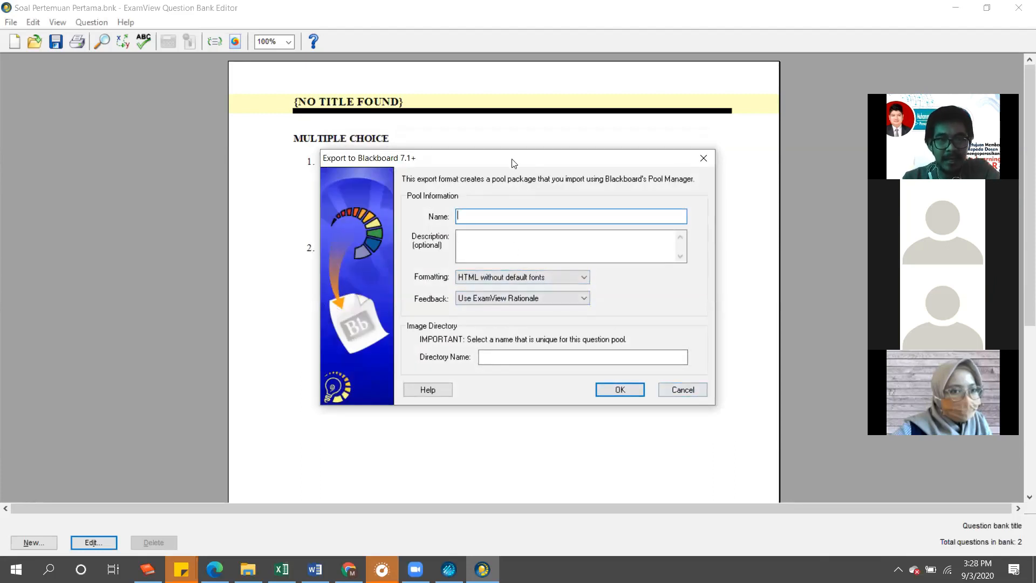
# Name the Blackboard pool "Latihan Pertemuan Pertama" and enter the description "Soal ini adalah......"
pyautogui.moveTo(513, 163); pyautogui.dragTo(518, 168)
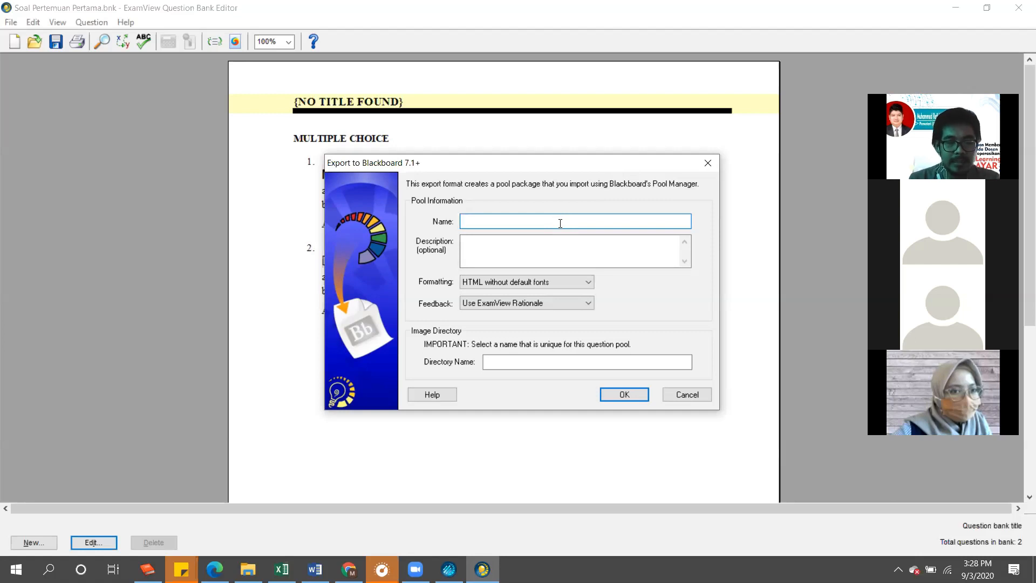
pyautogui.write('Latihan Pertemuan Pertama')
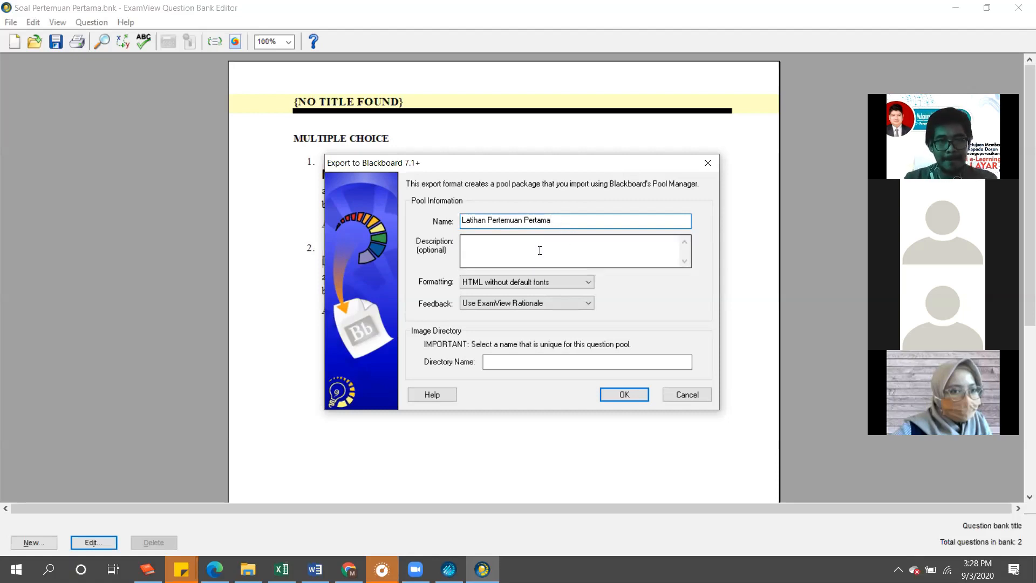
pyautogui.click(483, 243)
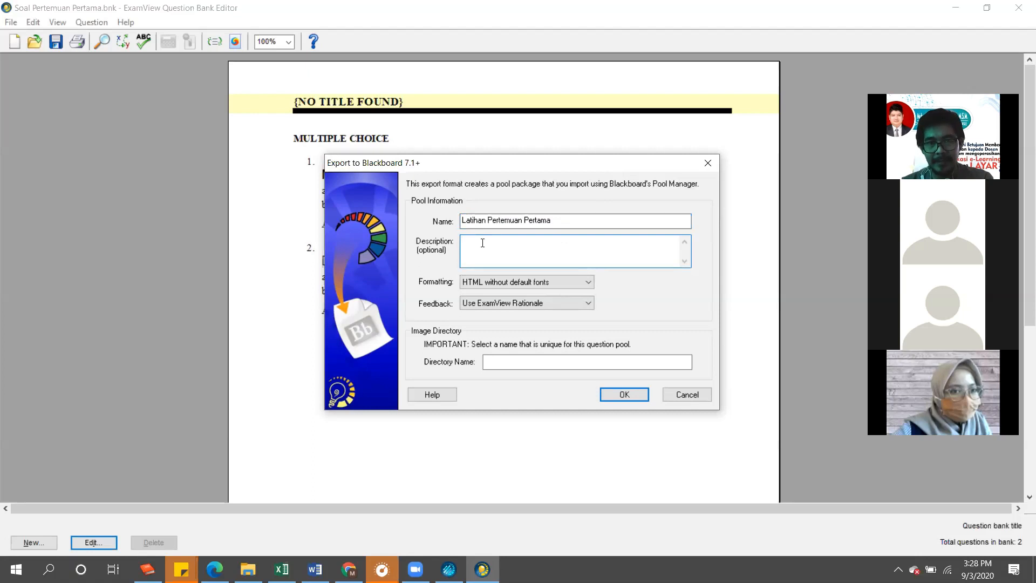
pyautogui.write('Soal ini ')
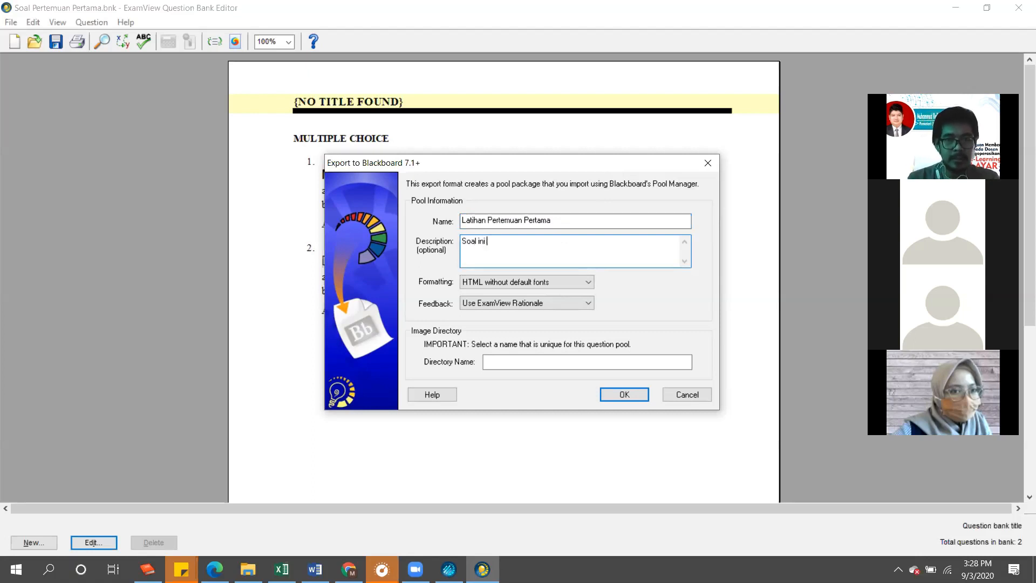
pyautogui.write('adalah......')
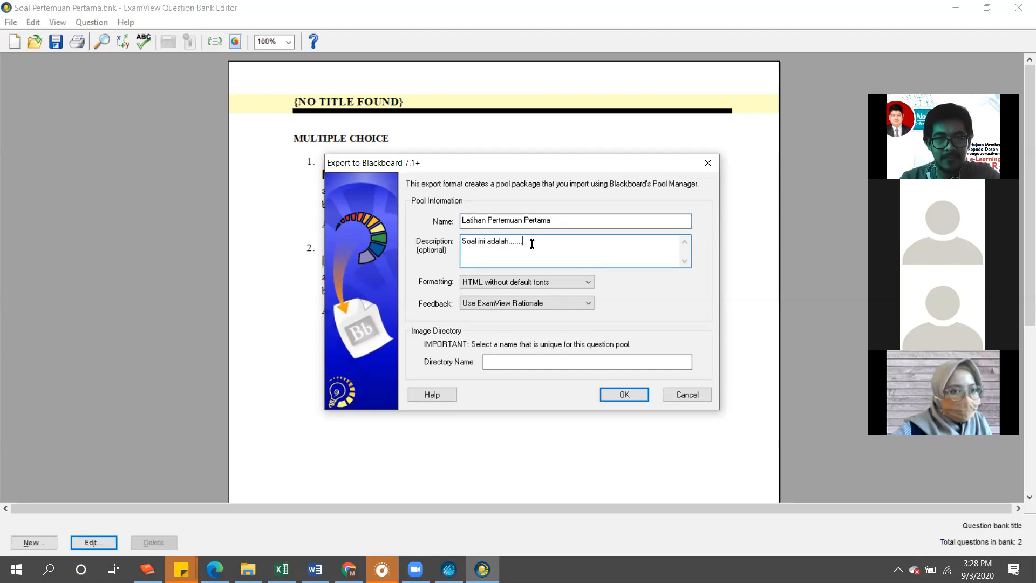
pyautogui.click(489, 362)
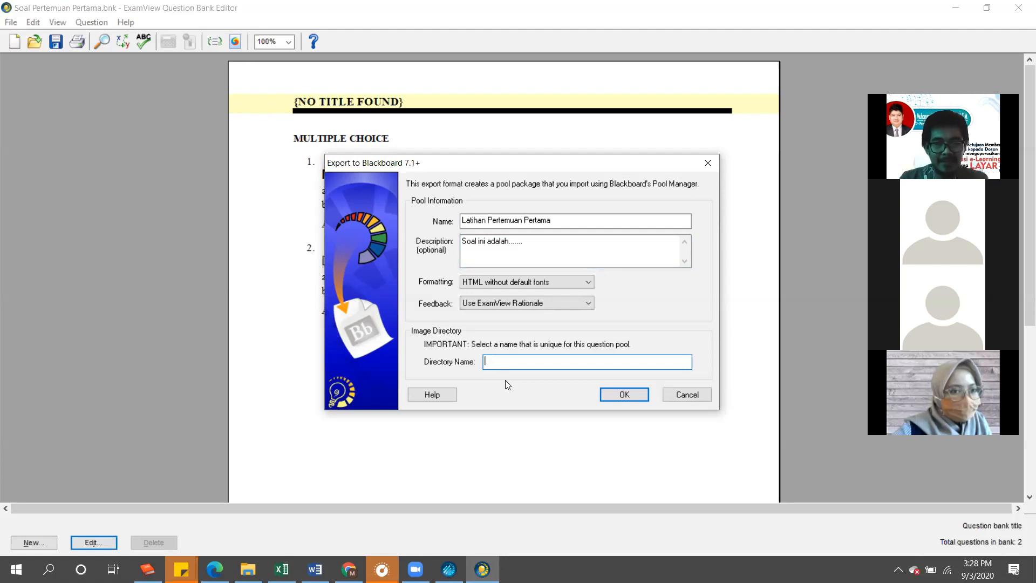
pyautogui.press('XF86AudioRaiseVolume')
pyautogui.press('XF86AudioRaiseVolume')
pyautogui.press('XF86AudioRaiseVolume')
pyautogui.press('XF86AudioRaiseVolume')
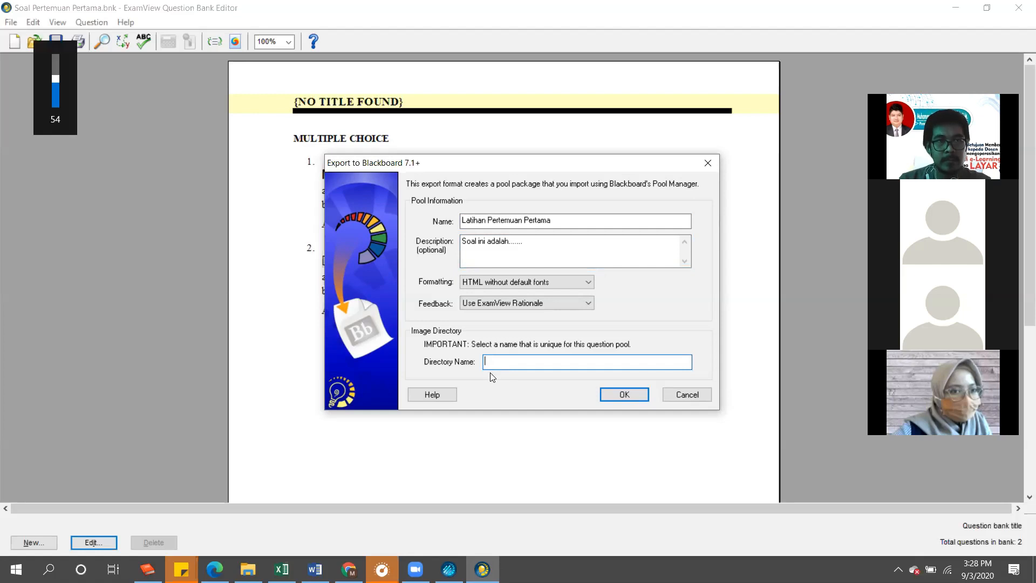
pyautogui.press('XF86AudioRaiseVolume')
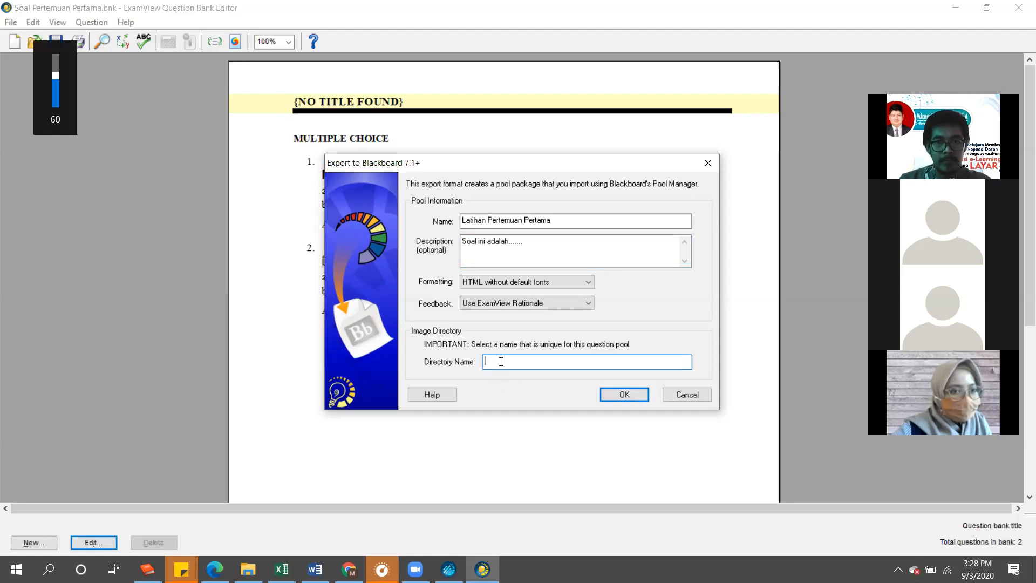
# Set the image directory name to "BAB 1 BANK SYARIAH" and complete the Blackboard export
pyautogui.write('BA')
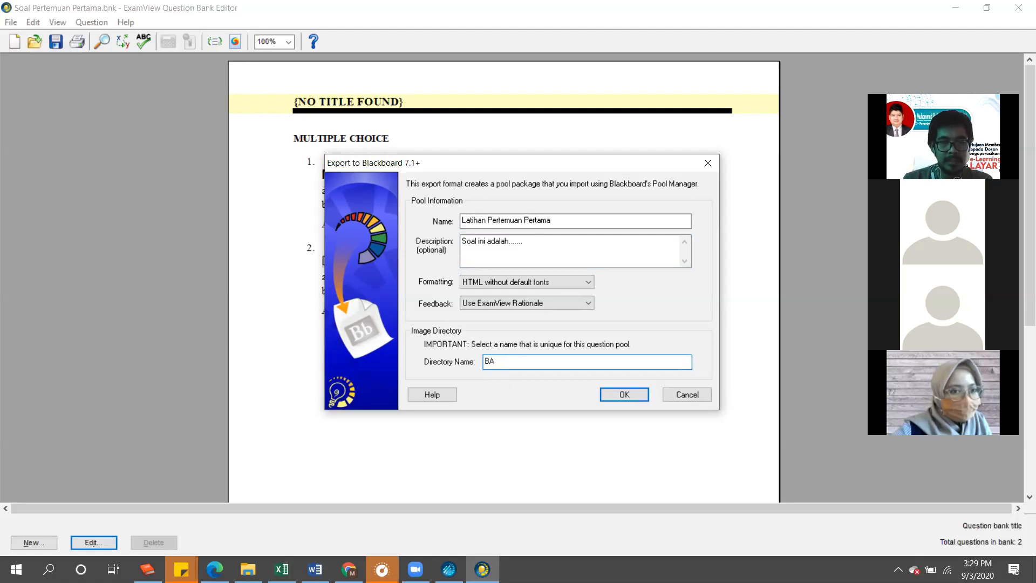
pyautogui.write('B 1')
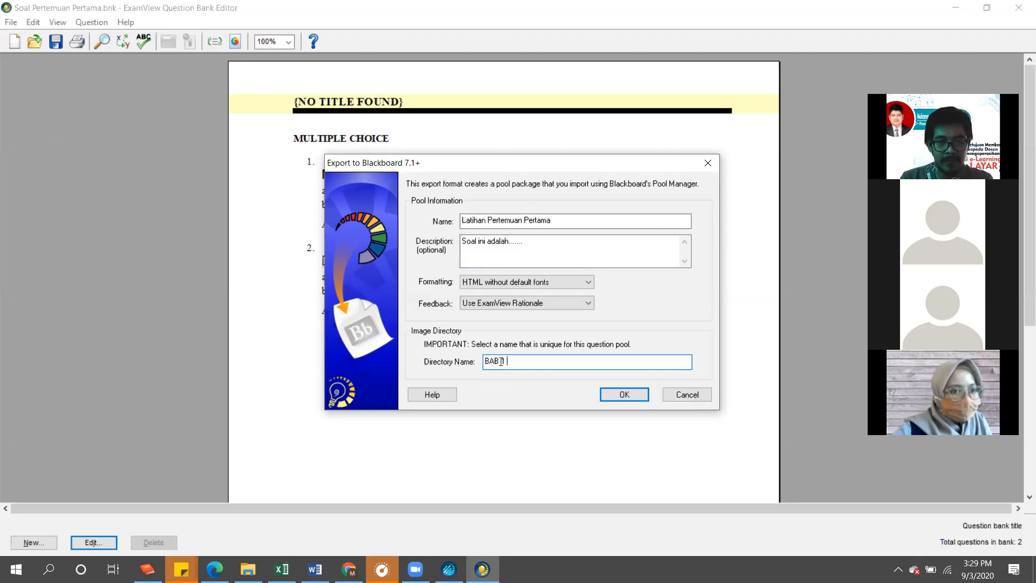
pyautogui.write('BANK SYARIAH')
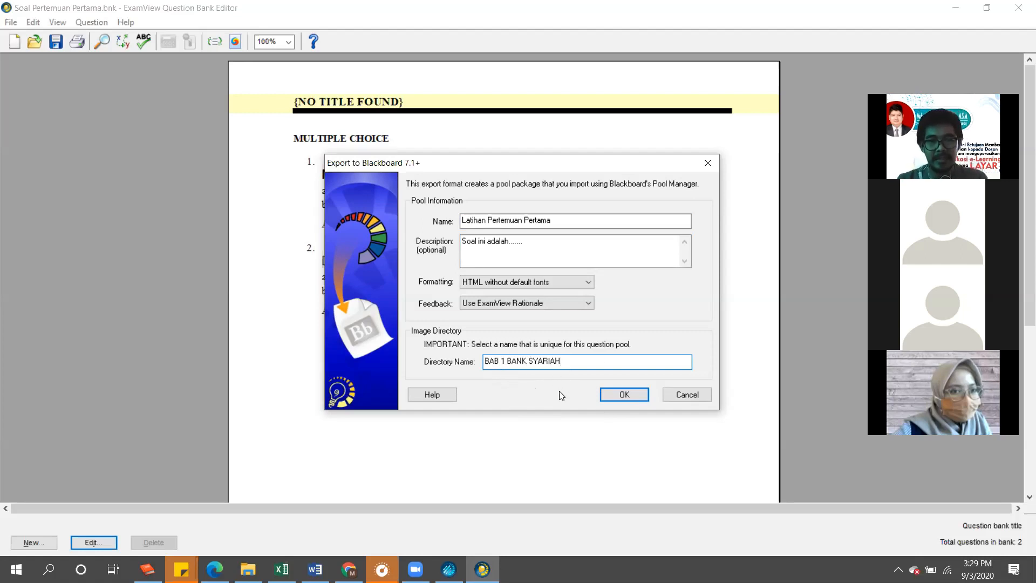
pyautogui.click(633, 396)
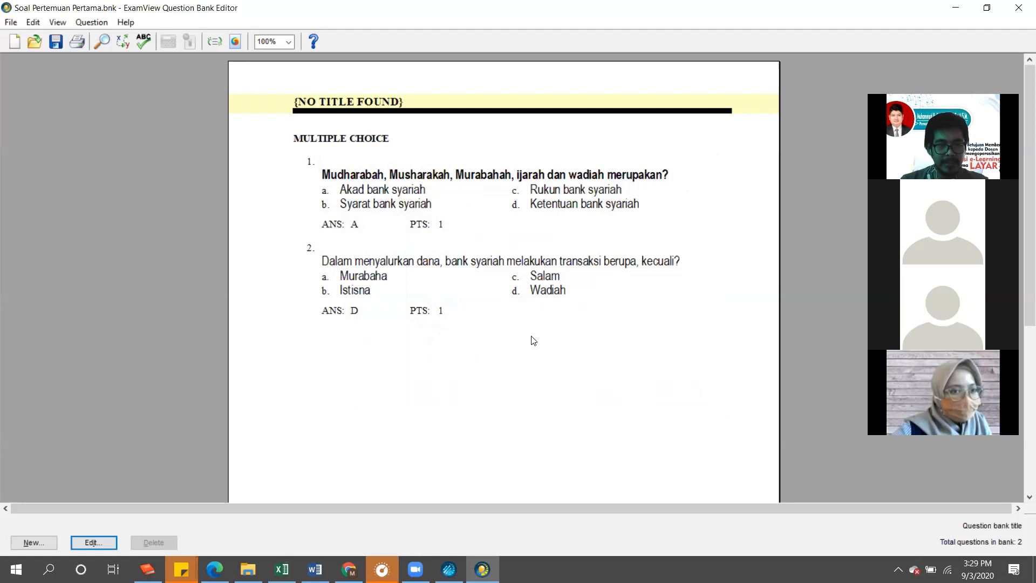
# Switch to Chrome and search Google for "LAYAR YARSI" in a new tab
pyautogui.moveTo(349, 569)
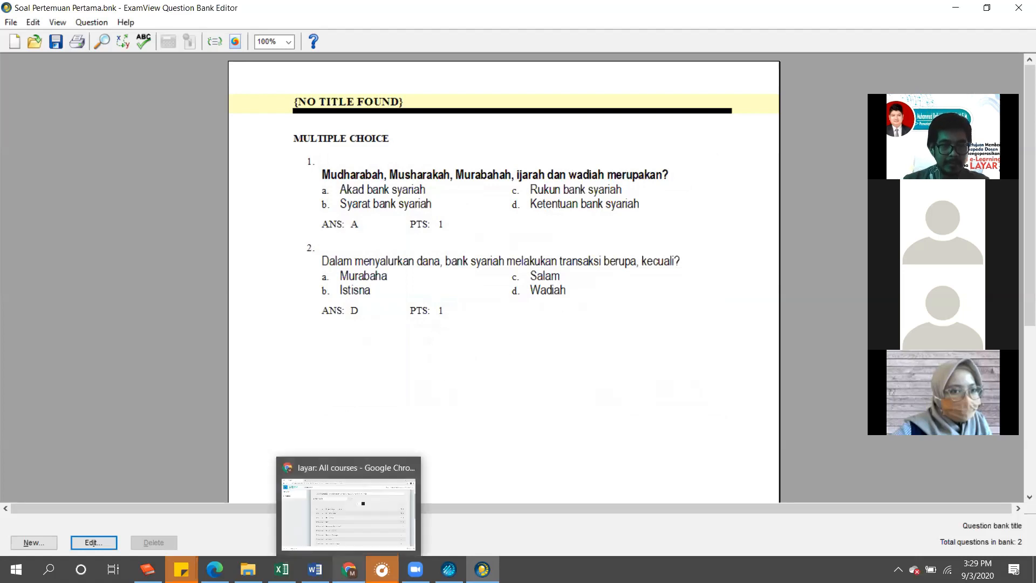
pyautogui.click(348, 505)
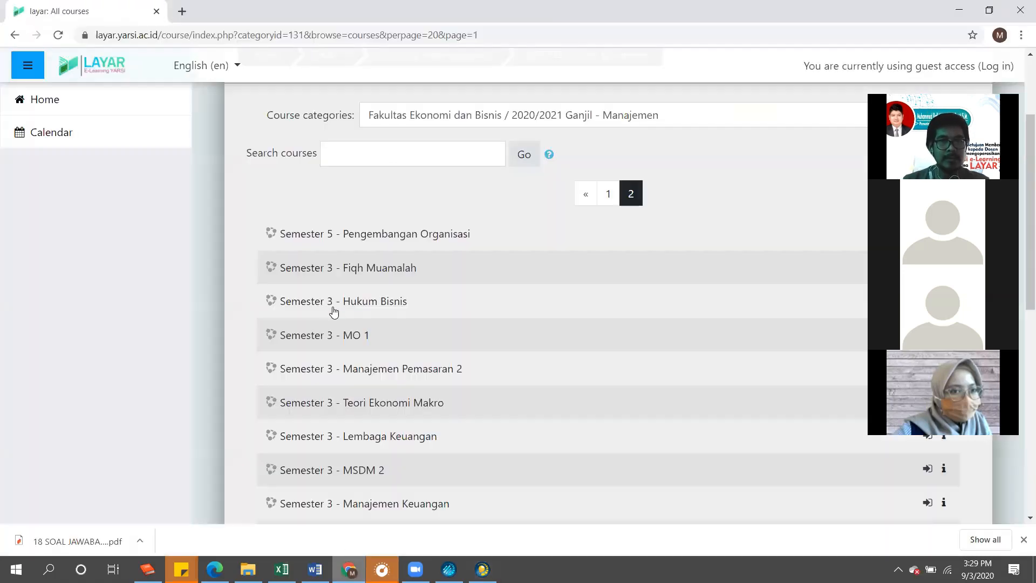
pyautogui.scroll(3, 289, 196)
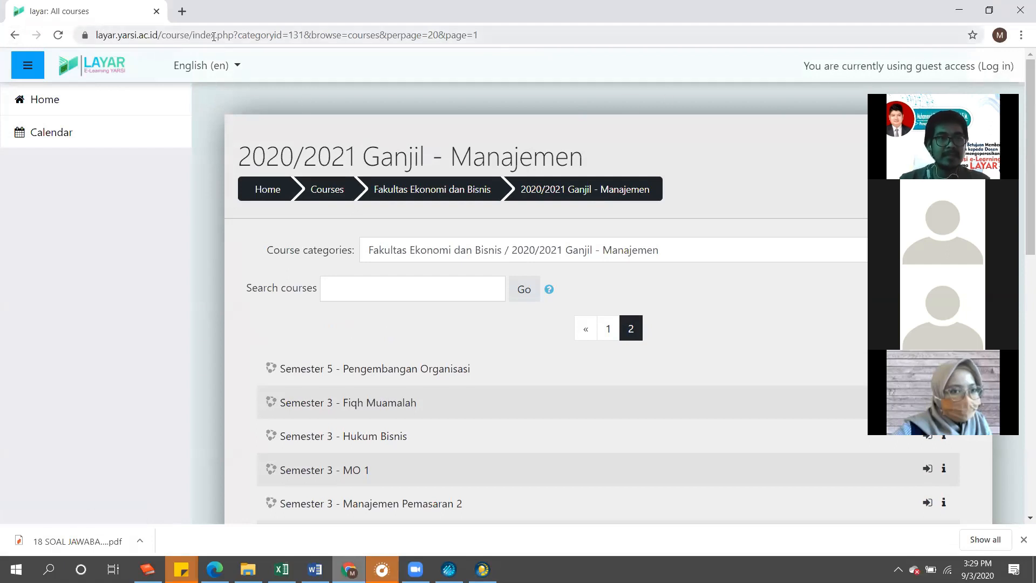
pyautogui.click(182, 11)
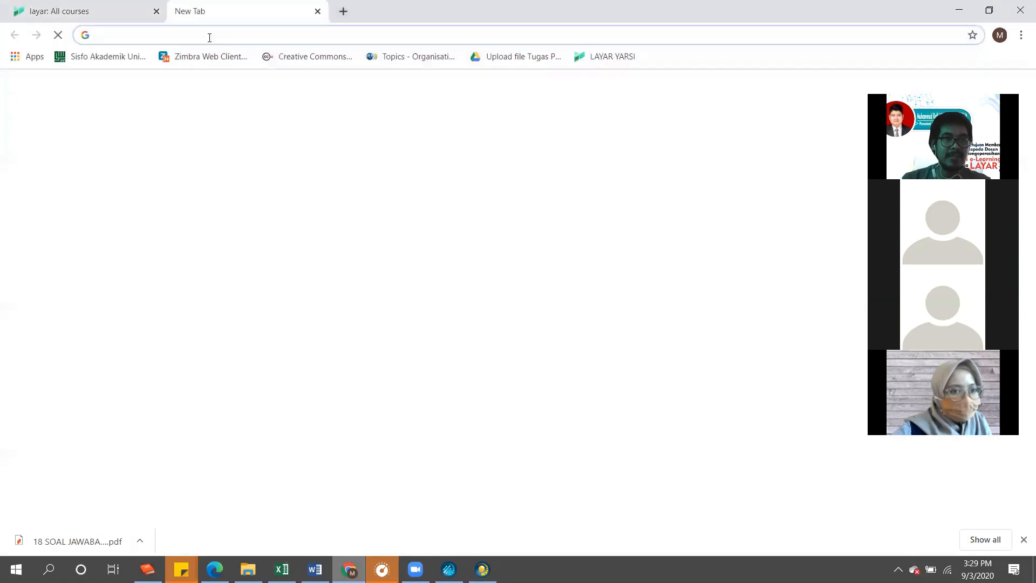
pyautogui.click(208, 36)
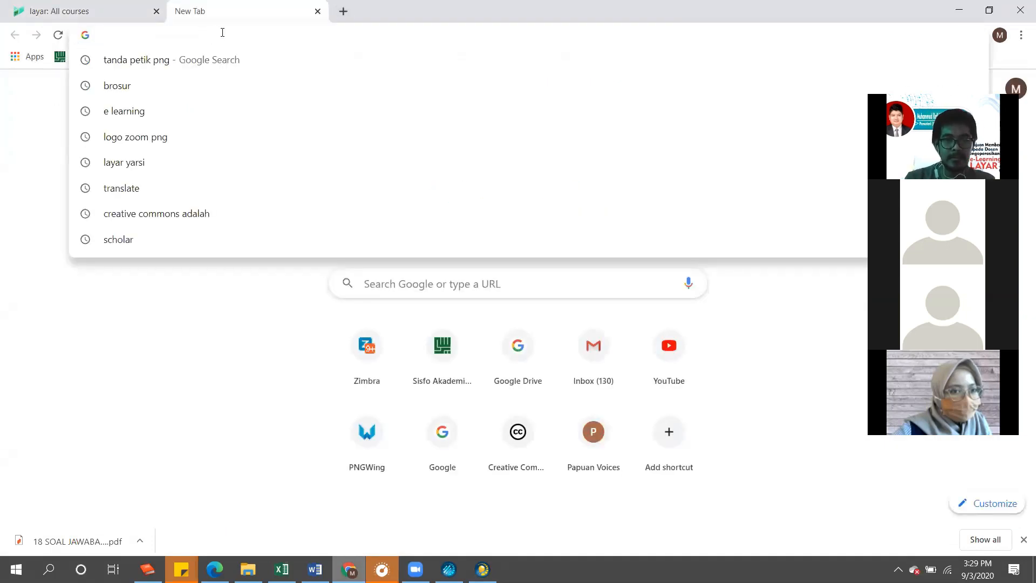
pyautogui.write('LAYAR YA')
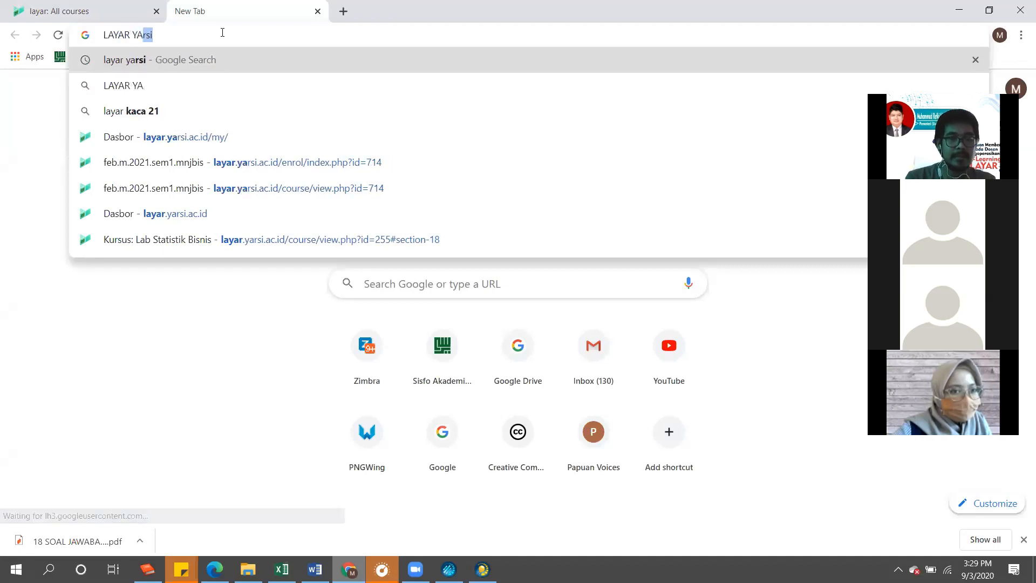
pyautogui.write('RSI')
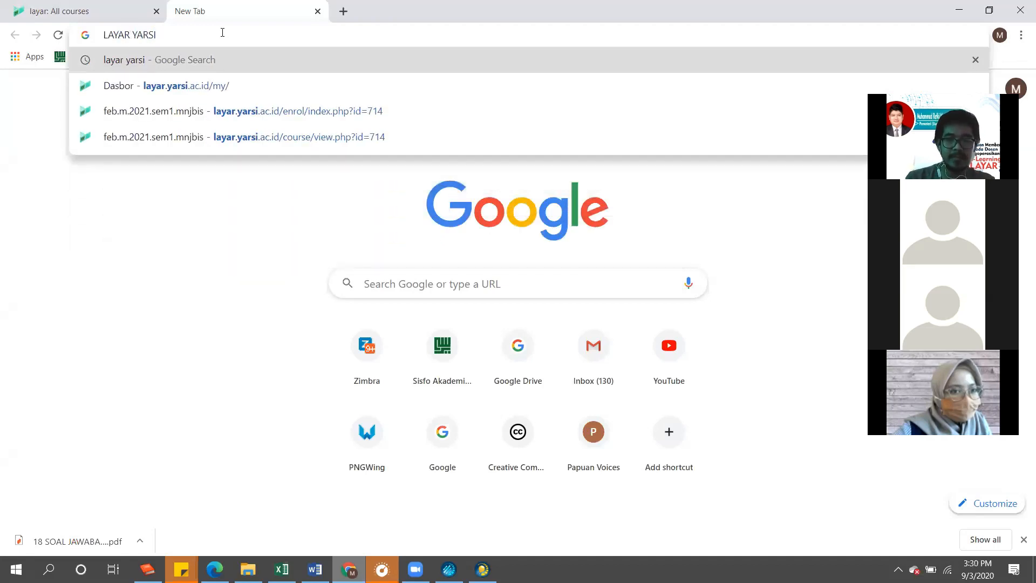
pyautogui.press('Return')
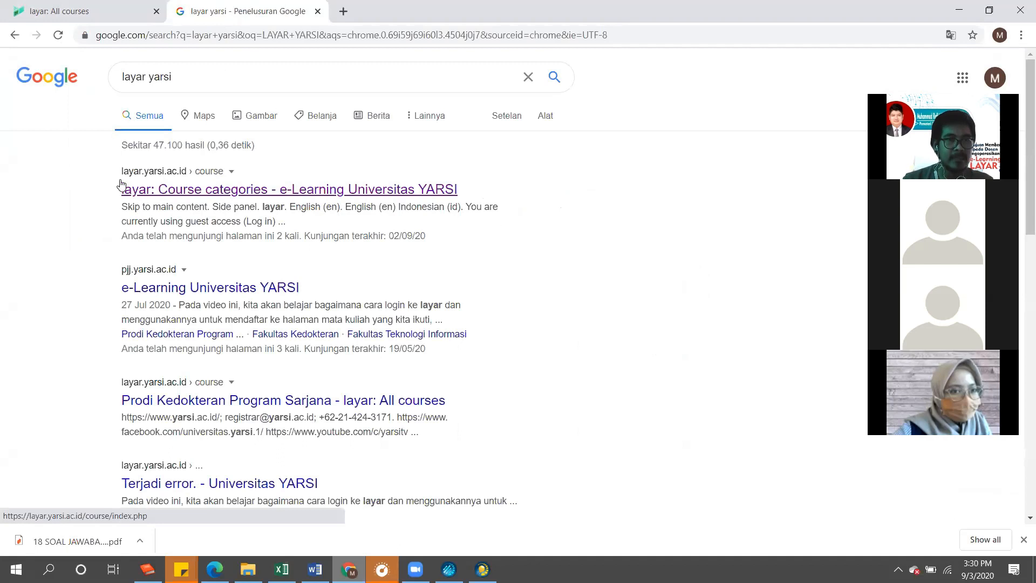
# Open the LAYAR course categories search result and go to the e-learning site's home page
pyautogui.moveTo(112, 171); pyautogui.dragTo(159, 171)
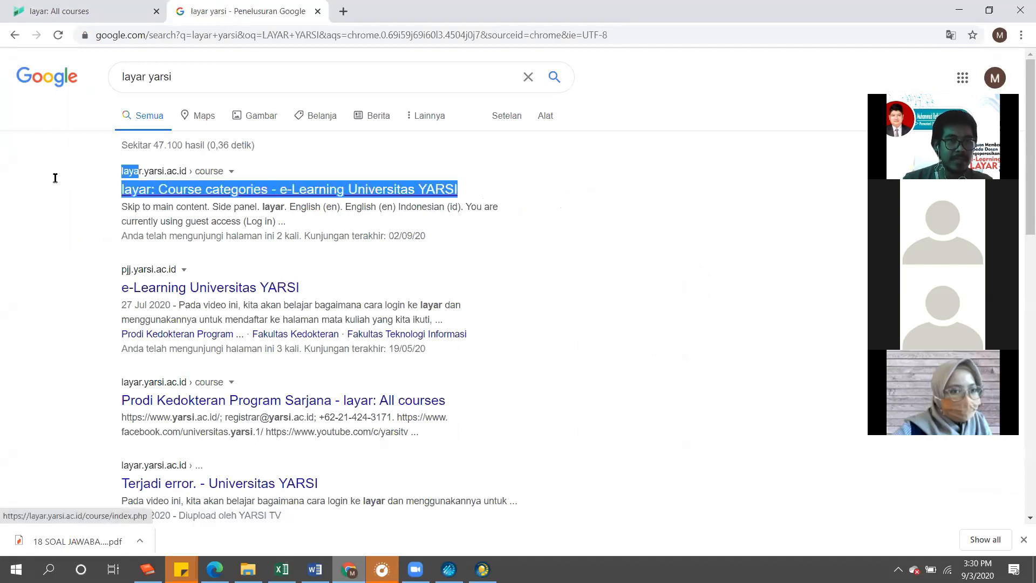
pyautogui.click(177, 191)
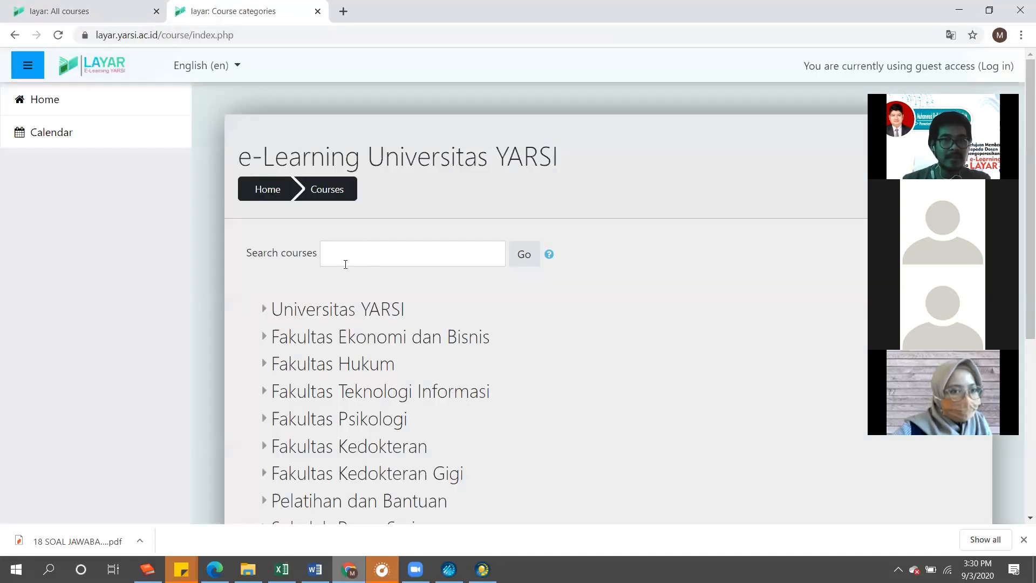
pyautogui.click(49, 105)
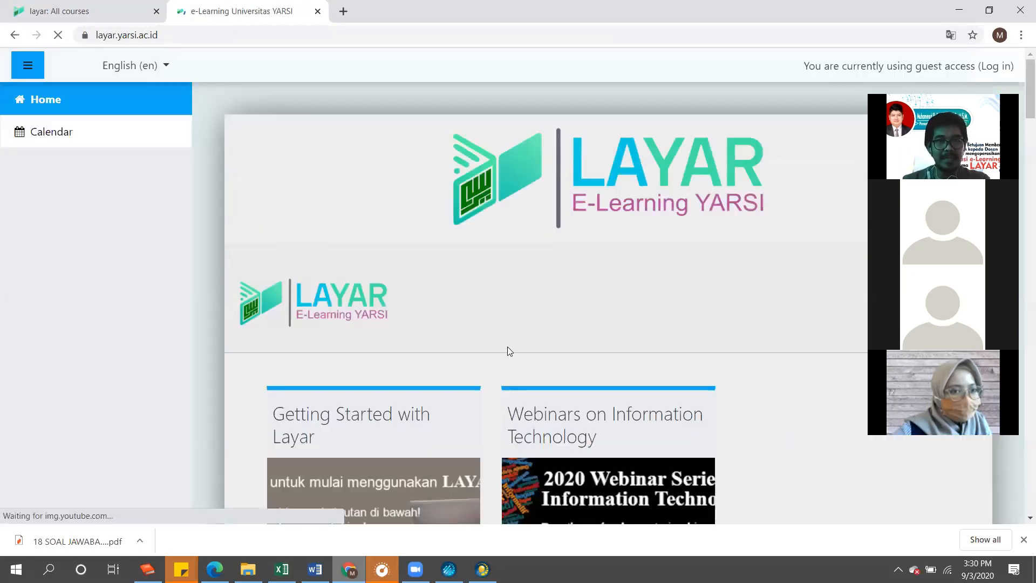
pyautogui.scroll(-6, 507, 340)
pyautogui.scroll(-6, 458, 317)
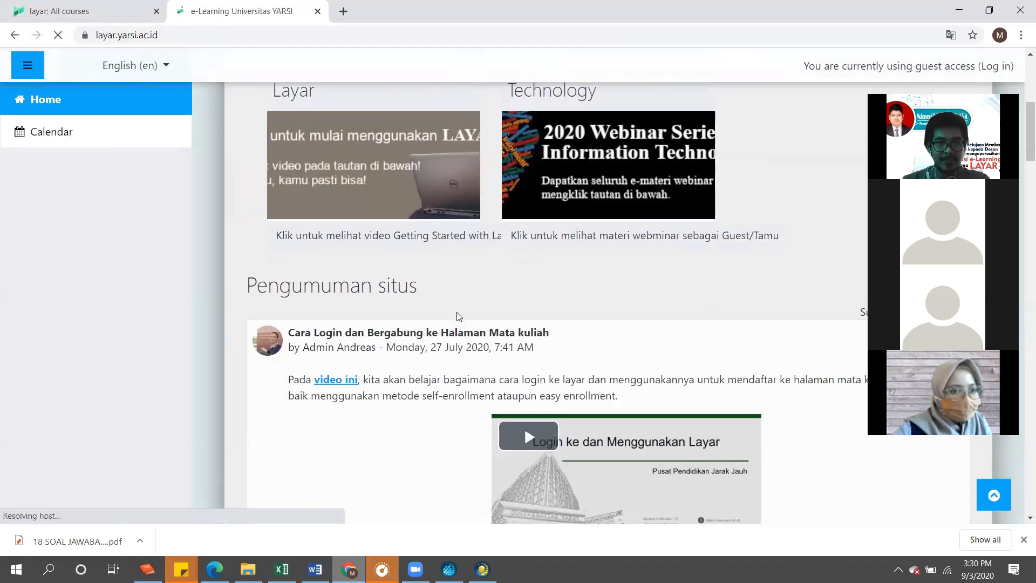
pyautogui.scroll(12, 457, 316)
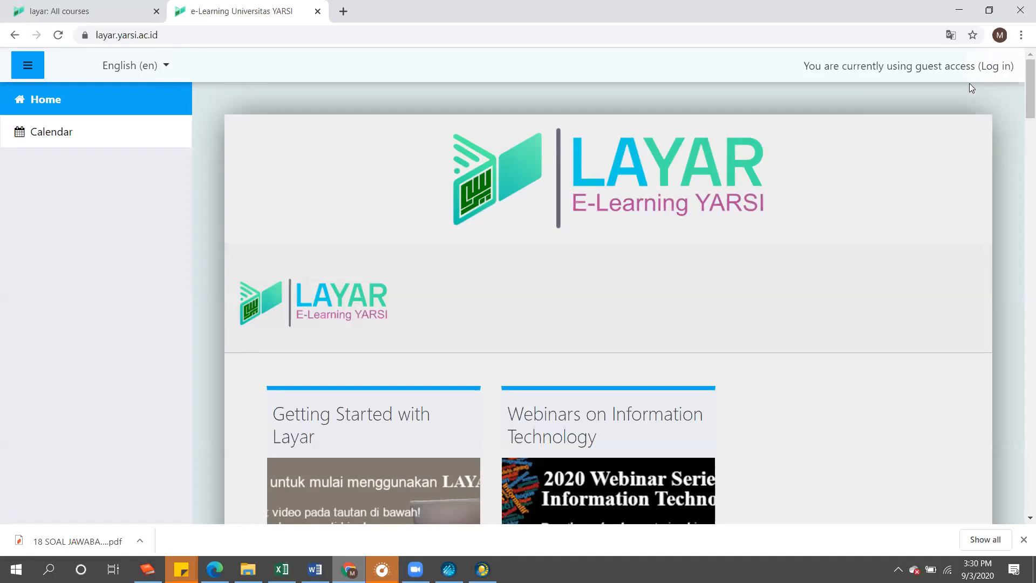
# Log in to the LAYAR e-learning site with the saved username and password
pyautogui.click(1002, 68)
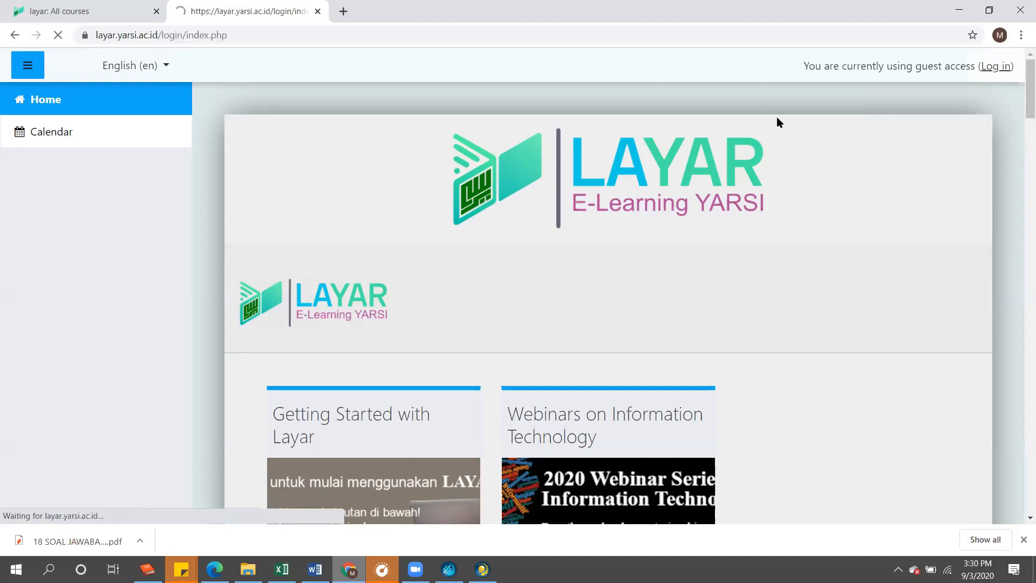
pyautogui.click(450, 284)
pyautogui.click(459, 284)
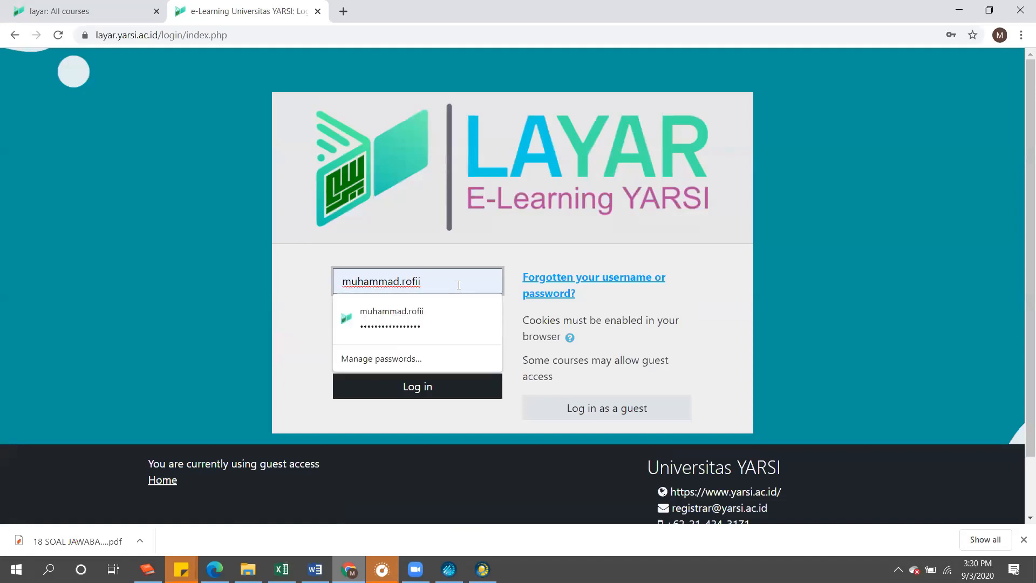
pyautogui.click(478, 265)
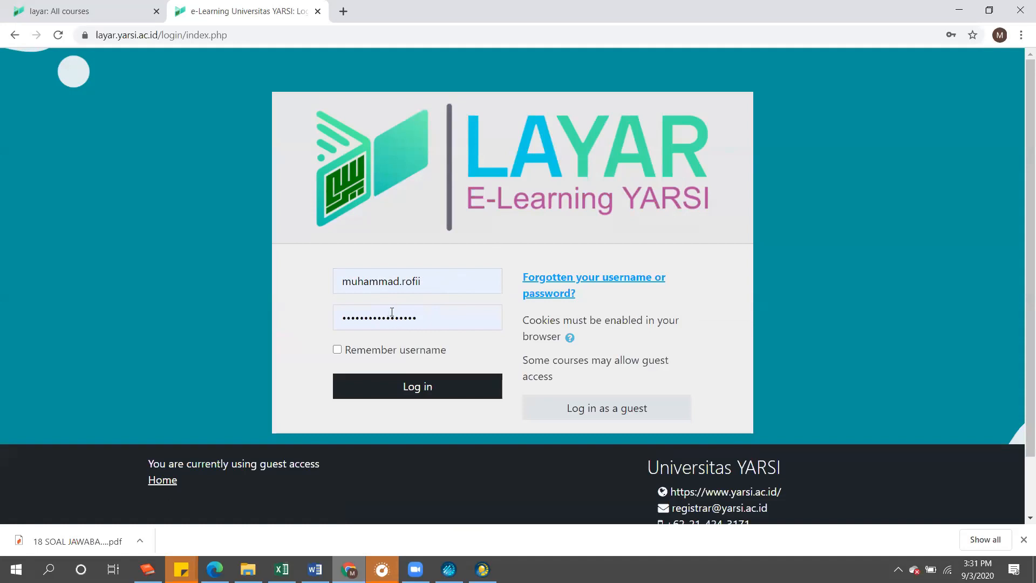
pyautogui.click(417, 387)
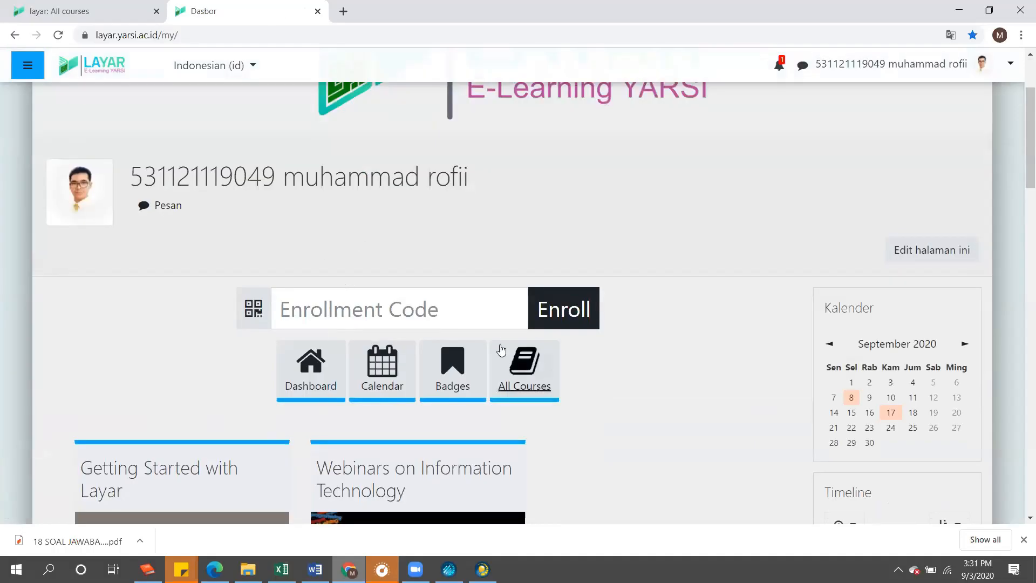
# Open the list of all courses from the dashboard and go to the Fakultas Ekonomi dan Bisnis category
pyautogui.scroll(-1, 538, 354)
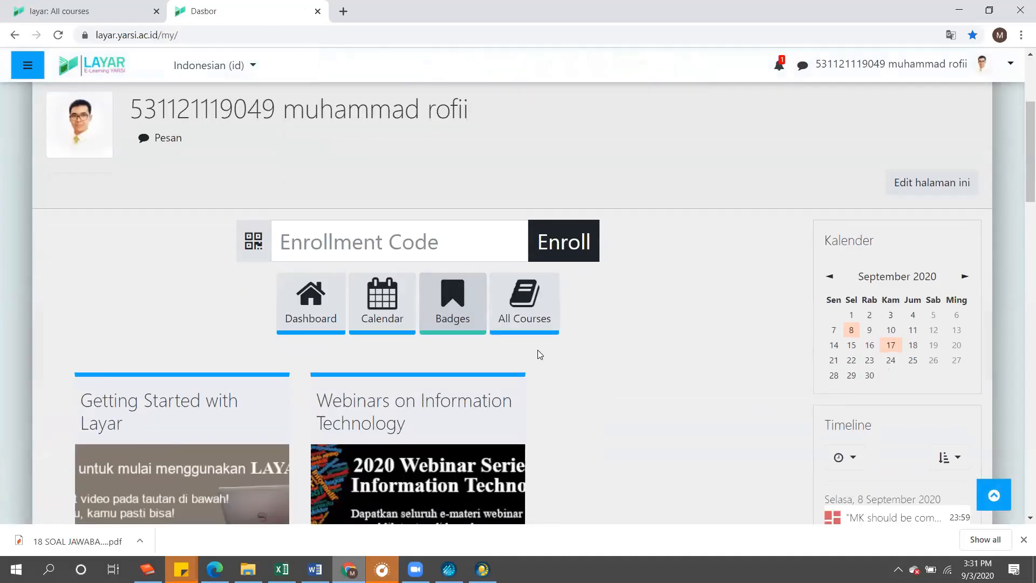
pyautogui.scroll(-1, 551, 367)
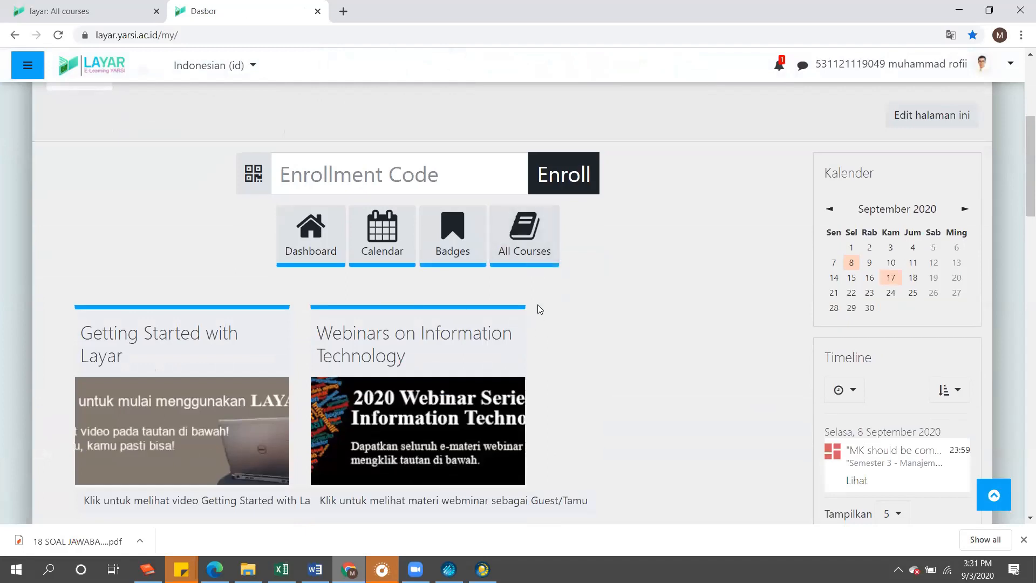
pyautogui.scroll(2, 540, 254)
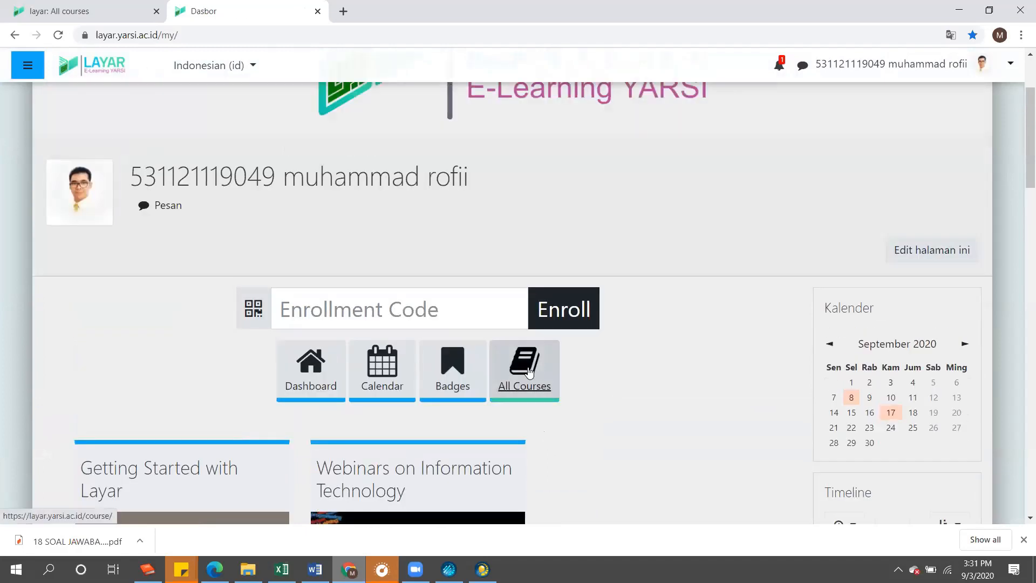
pyautogui.click(530, 372)
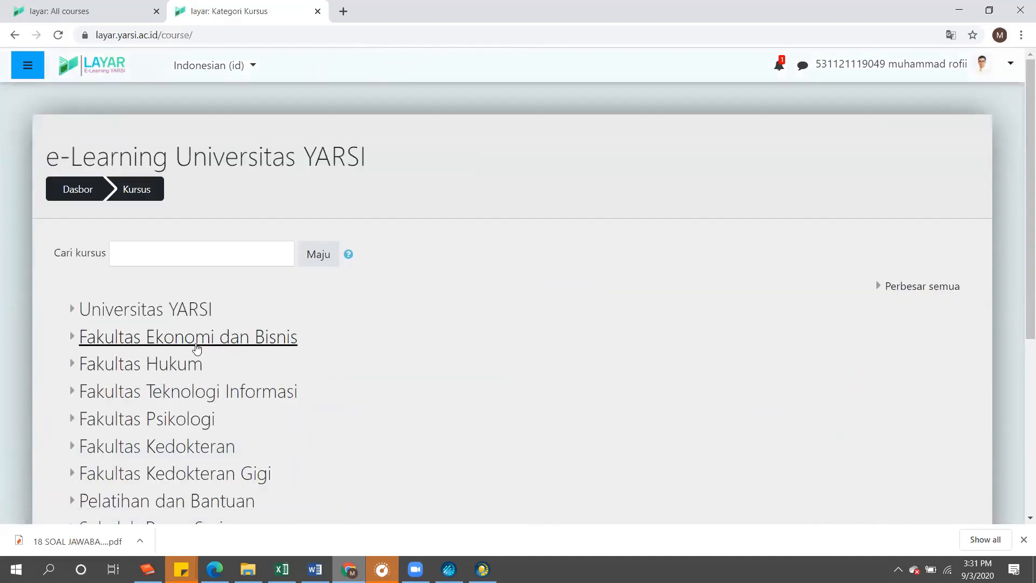
pyautogui.click(195, 346)
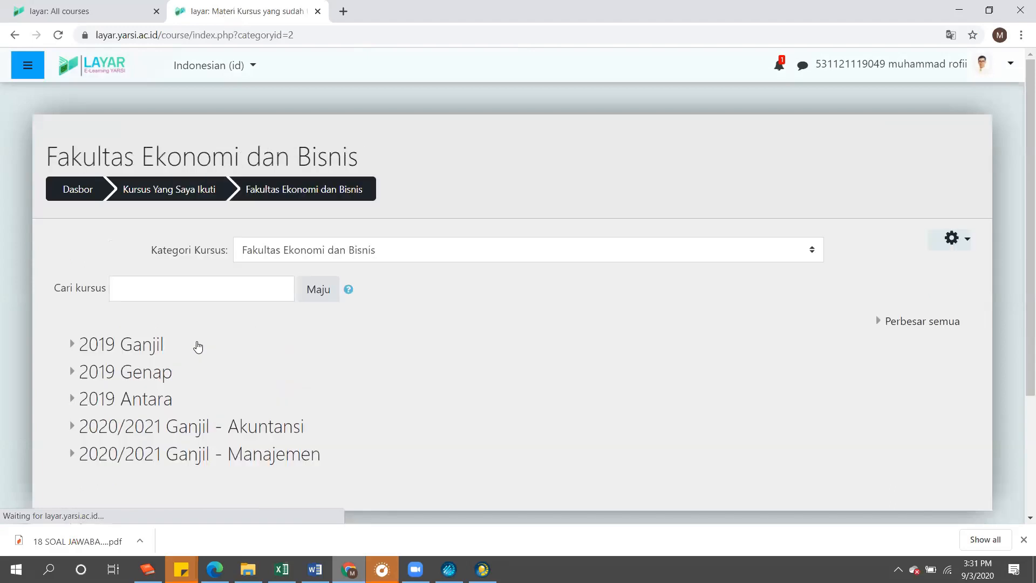
pyautogui.scroll(-1, 184, 448)
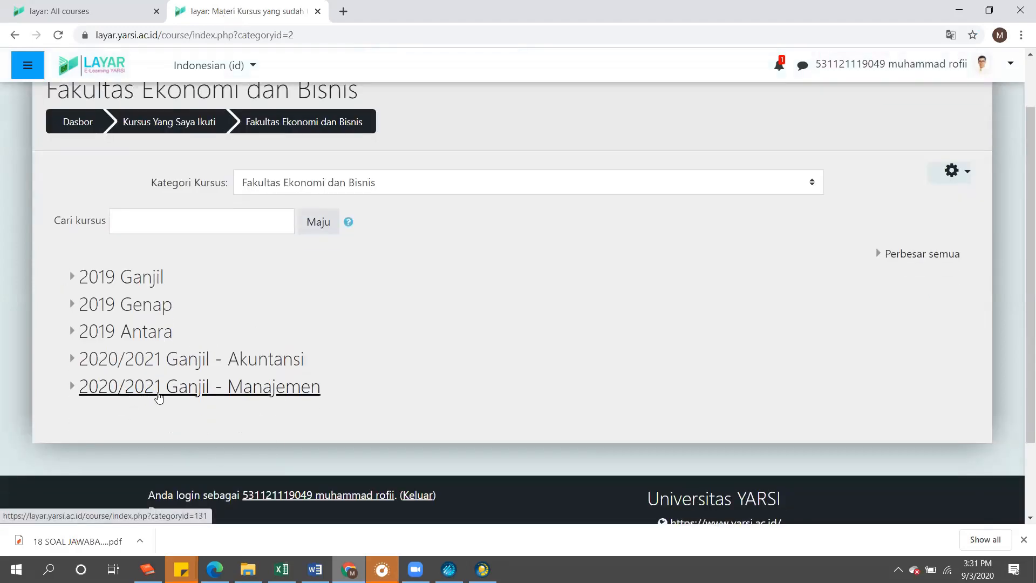
# Open the 2020/2021 Ganjil - Manajemen category and enter the Semester 7 - Perbankan Syariah course
pyautogui.click(242, 391)
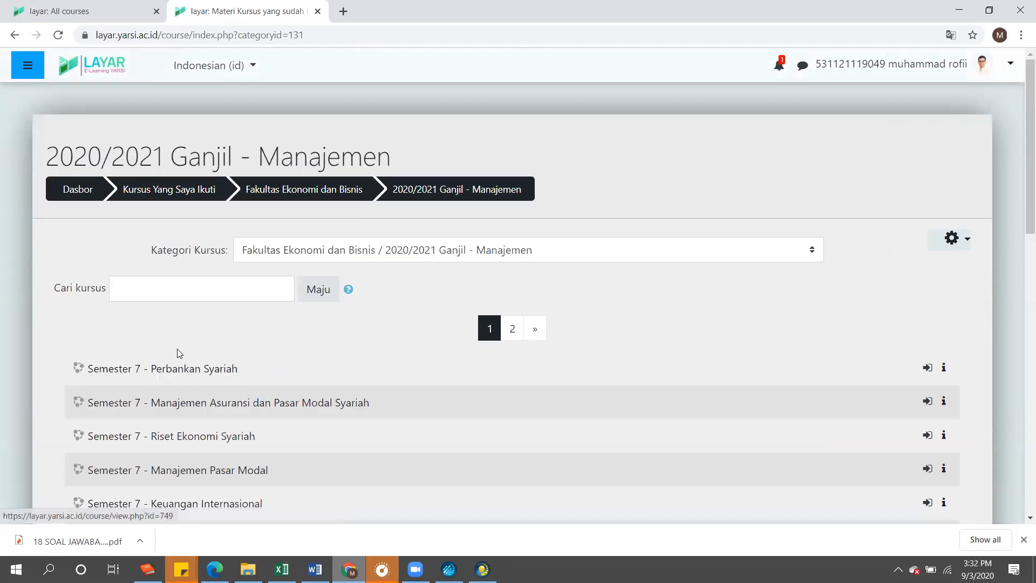
pyautogui.scroll(-7, 241, 367)
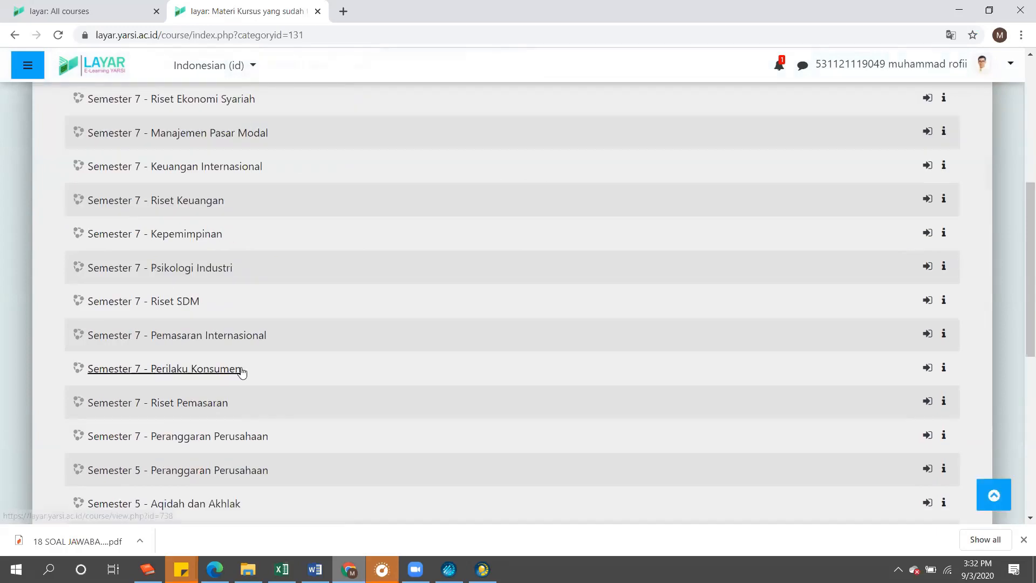
pyautogui.scroll(-3, 243, 389)
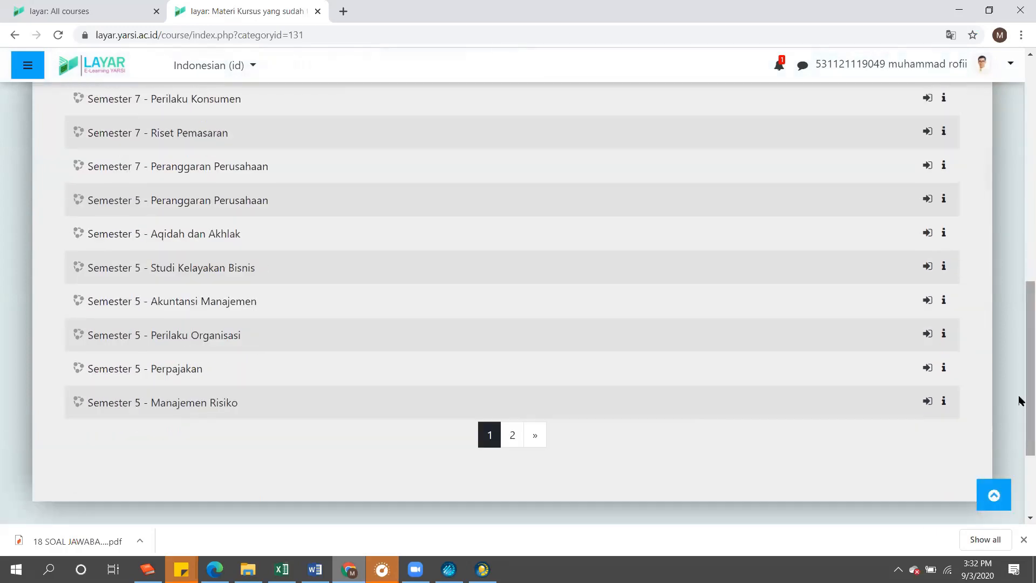
pyautogui.moveTo(1018, 400); pyautogui.dragTo(1020, 229)
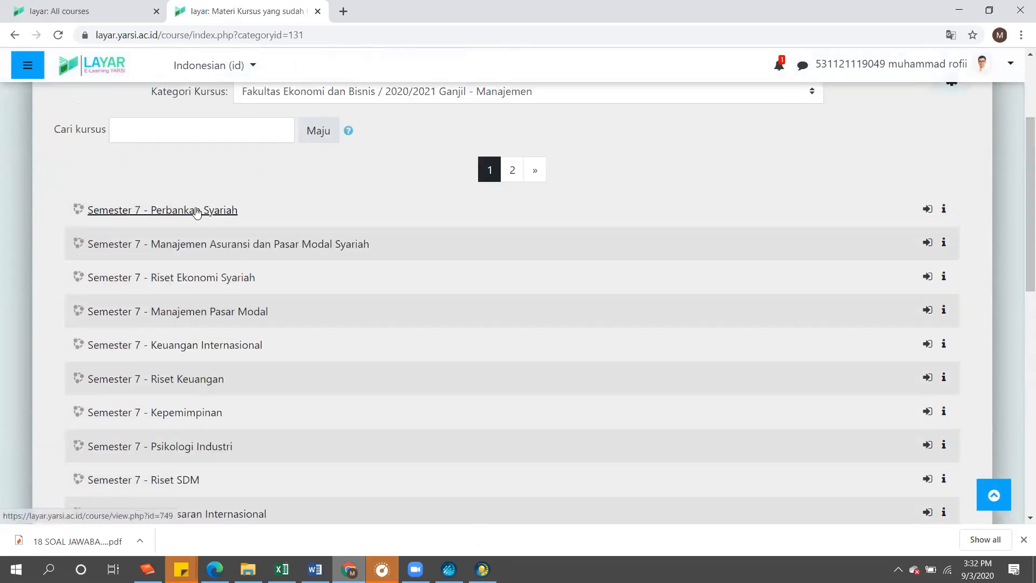
pyautogui.scroll(2, 211, 216)
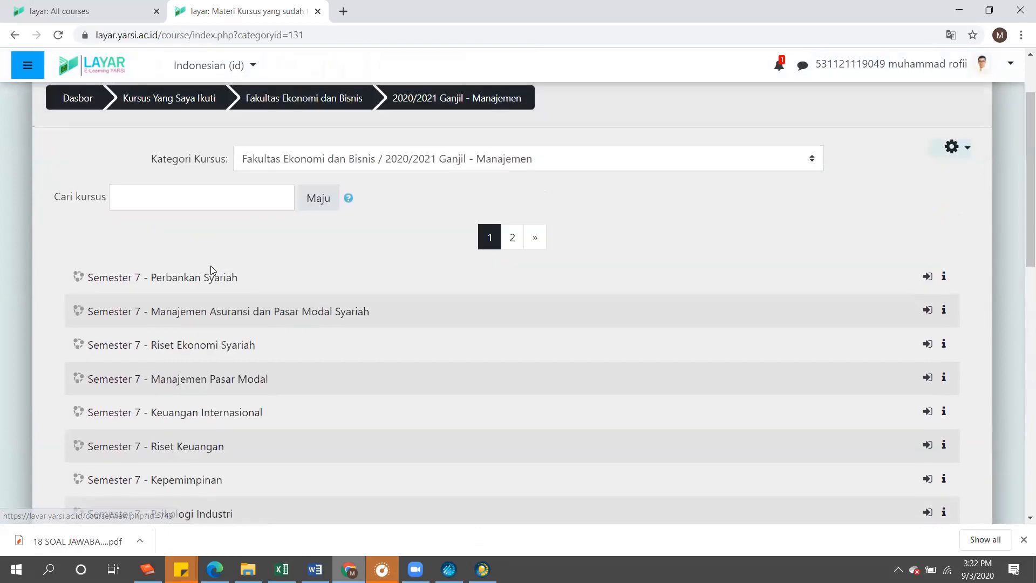
pyautogui.click(202, 280)
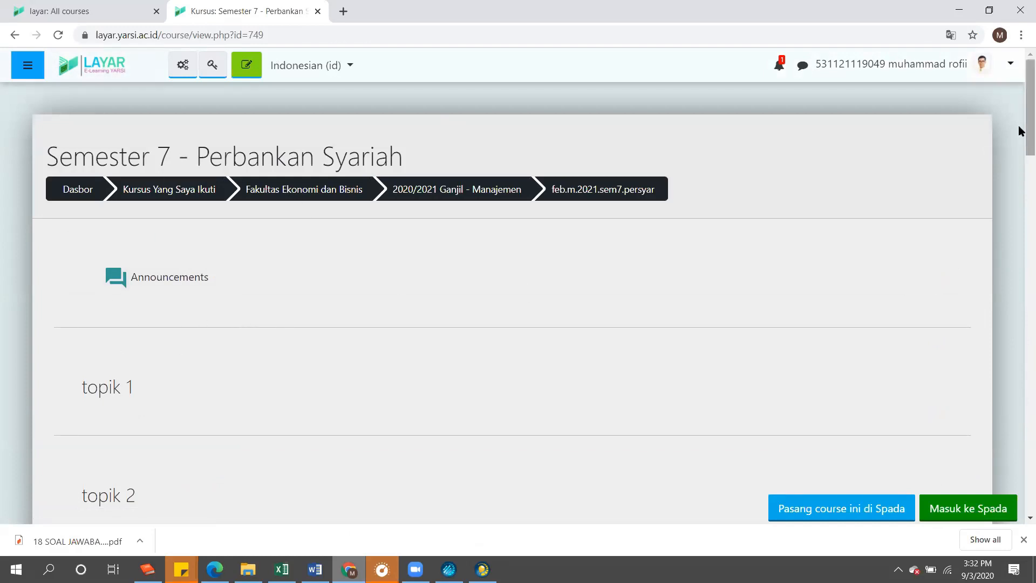
# Open the question bank's import page for the Semester 7 - Perbankan Syariah course
pyautogui.scroll(-1, 1019, 100)
pyautogui.moveTo(1020, 105)
pyautogui.mouseDown()
pyautogui.moveTo(1019, 464)
pyautogui.moveTo(1019, 98)
pyautogui.mouseUp()
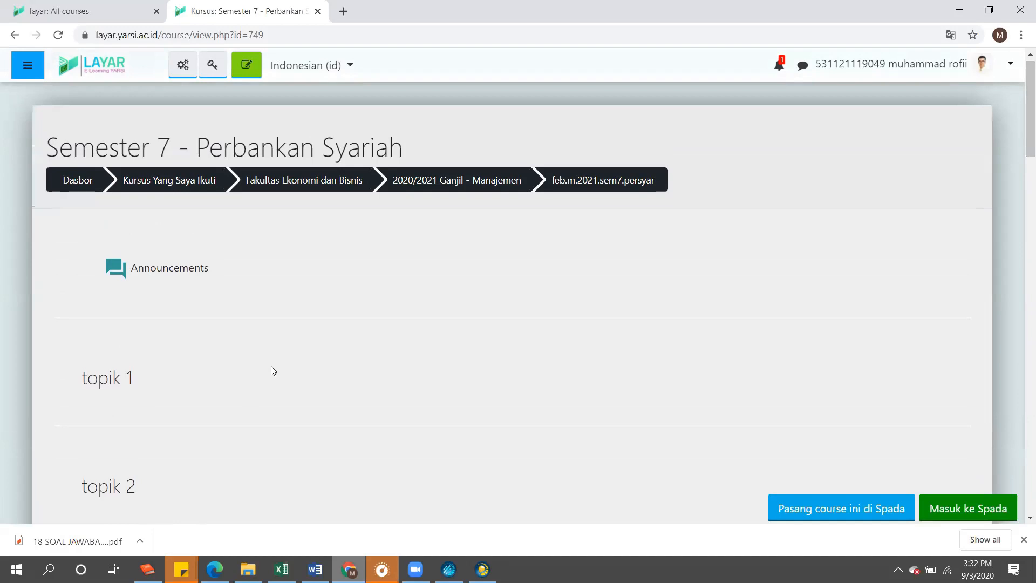
pyautogui.scroll(1, 248, 308)
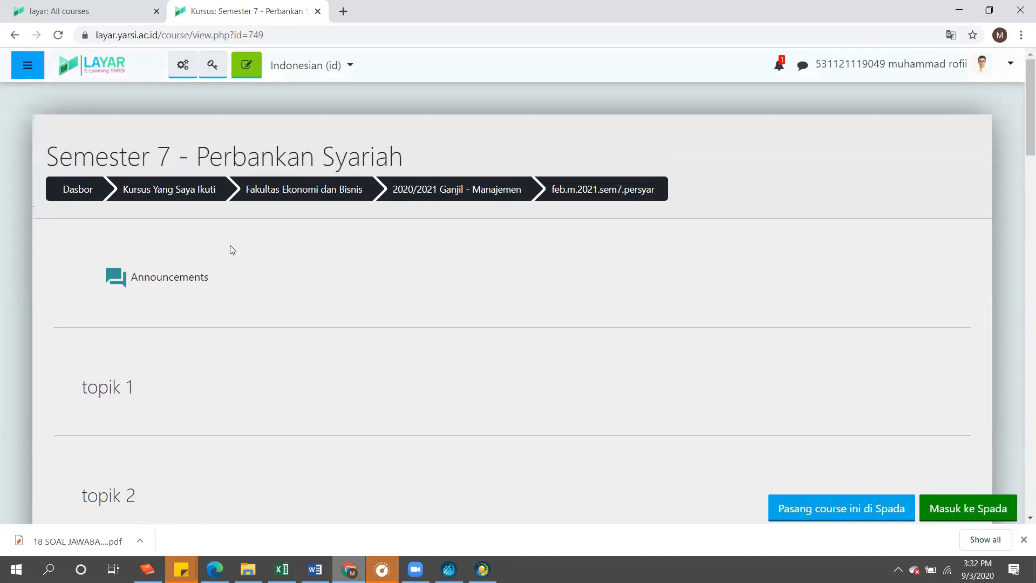
pyautogui.click(184, 64)
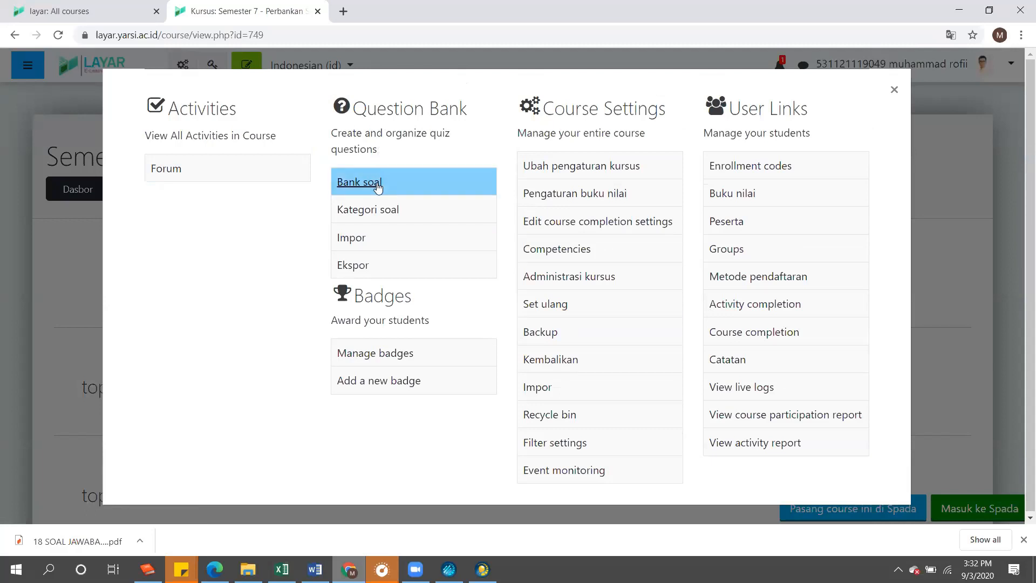
pyautogui.click(357, 243)
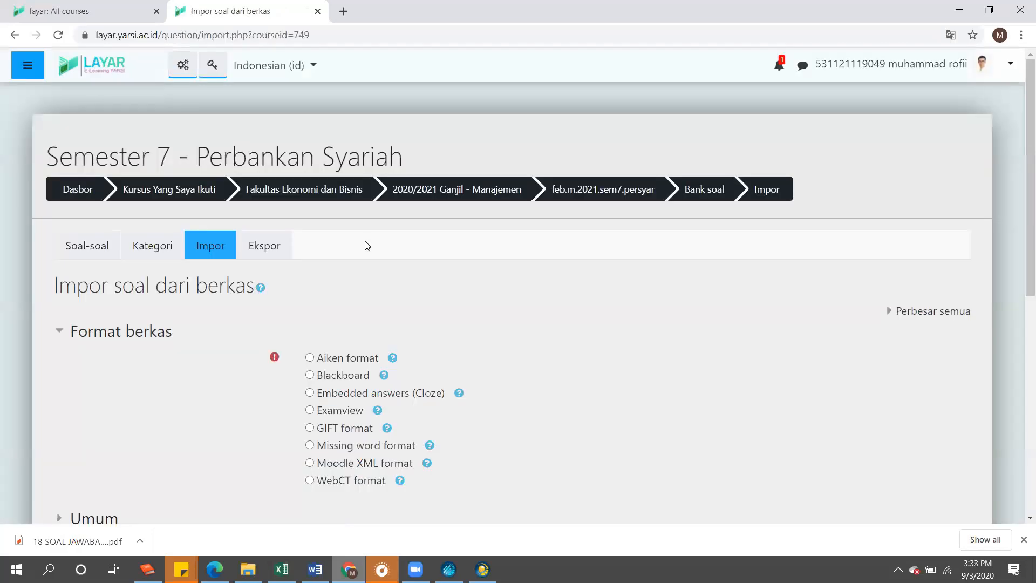
# Open the file picker for uploading the question file to import
pyautogui.scroll(-1, 367, 245)
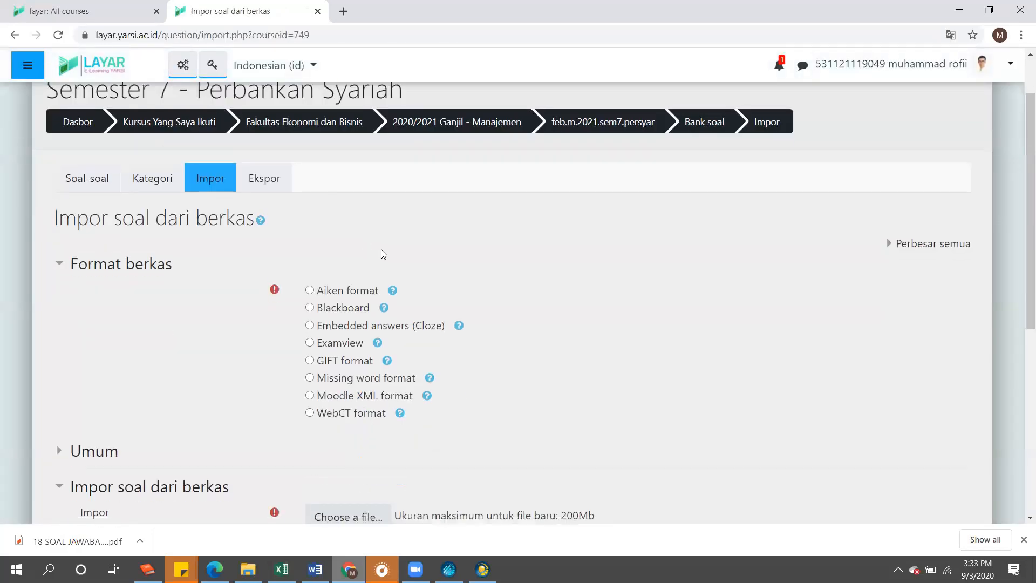
pyautogui.press('XF86AudioRaiseVolume')
pyautogui.scroll(-5, 311, 313)
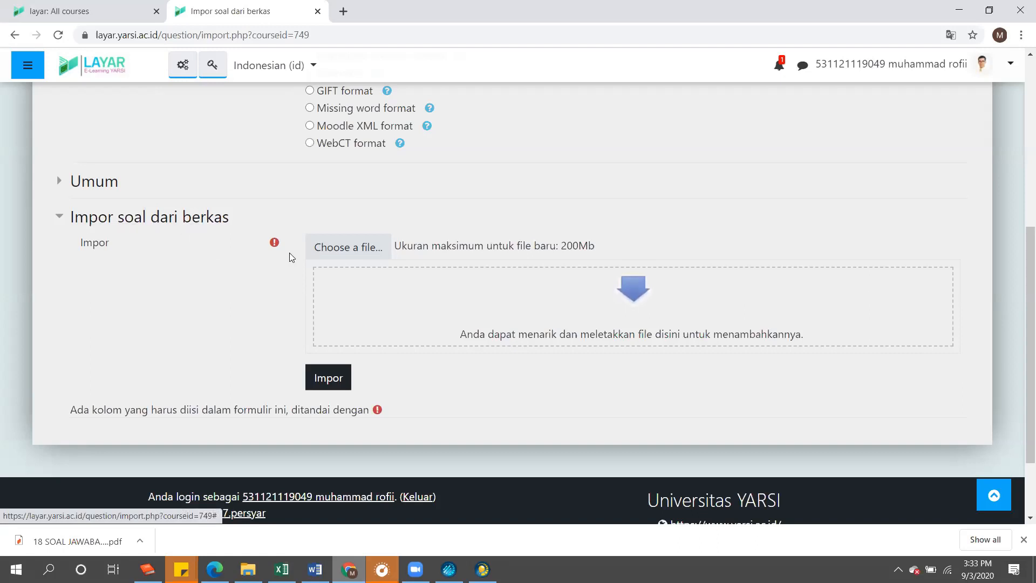
pyautogui.click(369, 250)
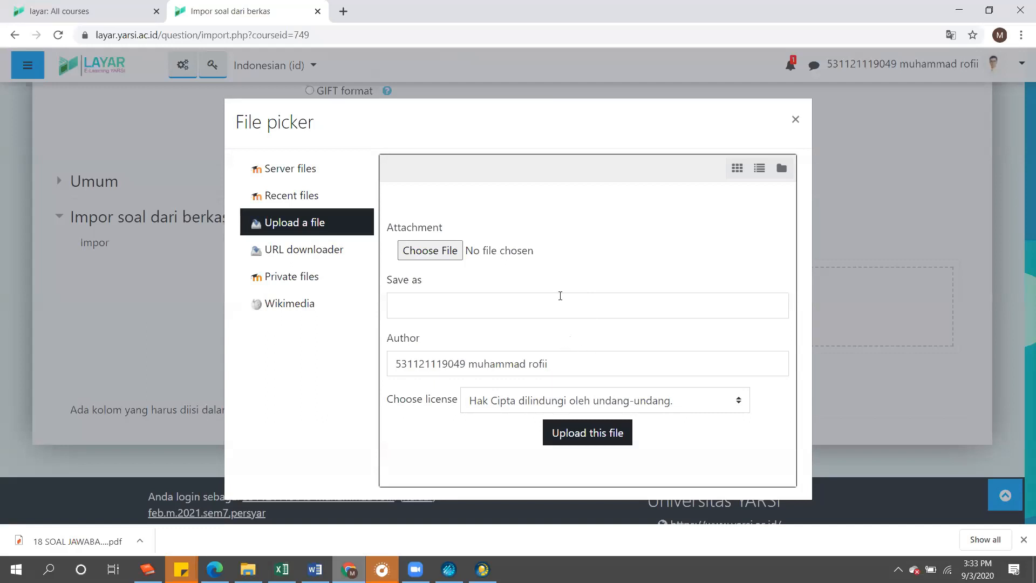
pyautogui.moveTo(545, 104); pyautogui.dragTo(550, 104)
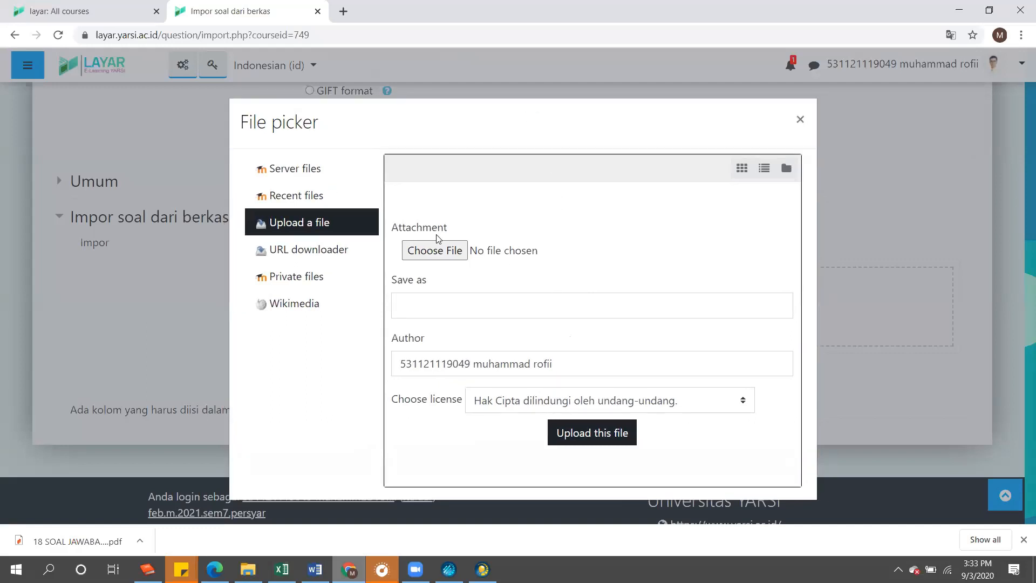
pyautogui.click(431, 253)
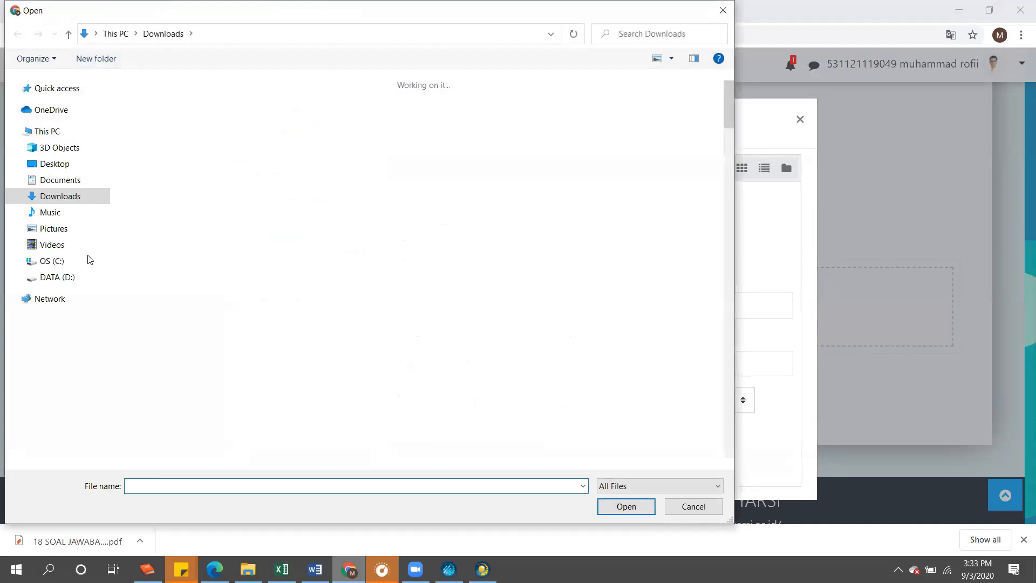
pyautogui.click(65, 278)
pyautogui.scroll(-5, 378, 305)
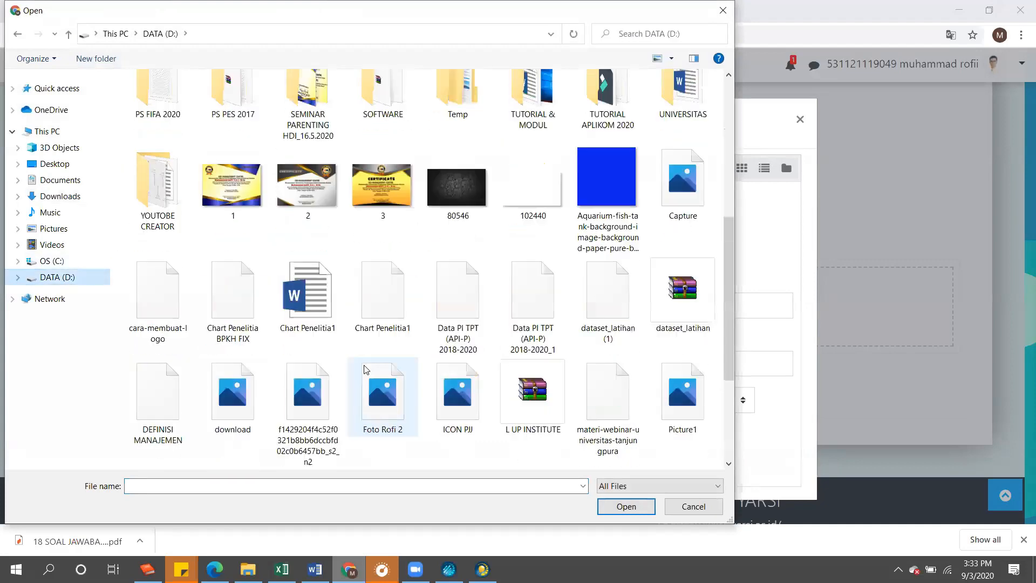
pyautogui.scroll(5, 353, 332)
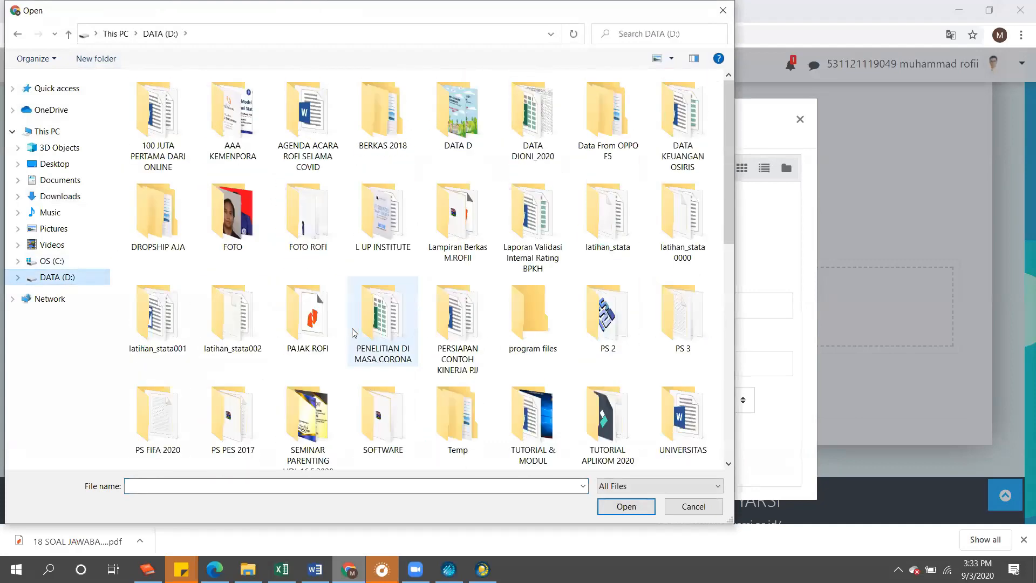
pyautogui.click(67, 202)
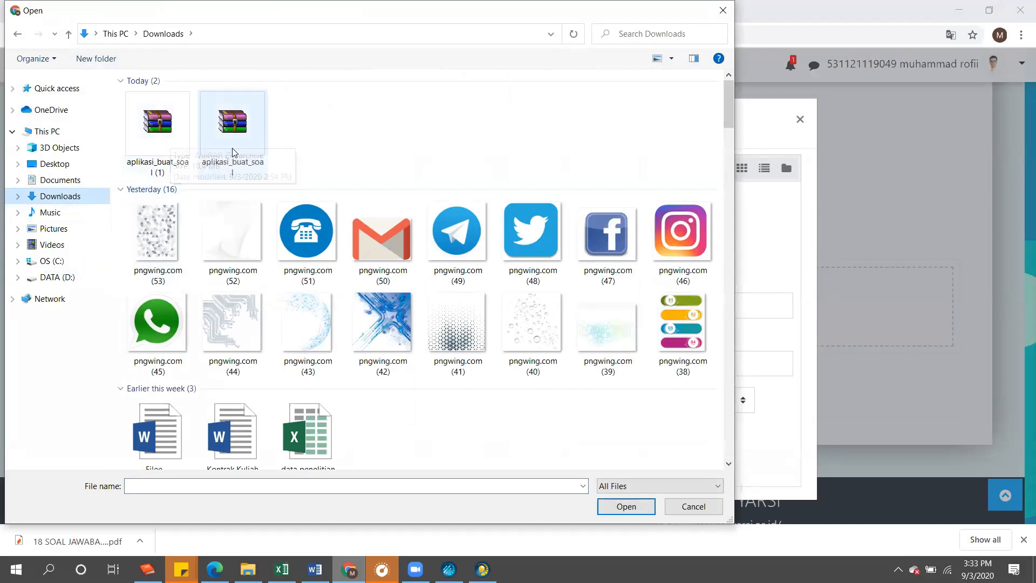
pyautogui.click(229, 132)
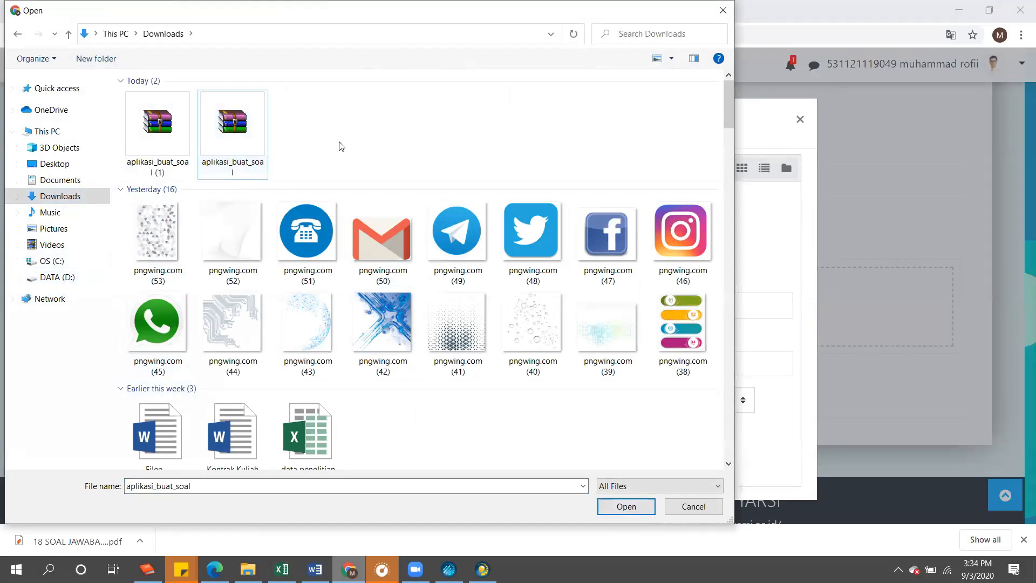
pyautogui.click(51, 282)
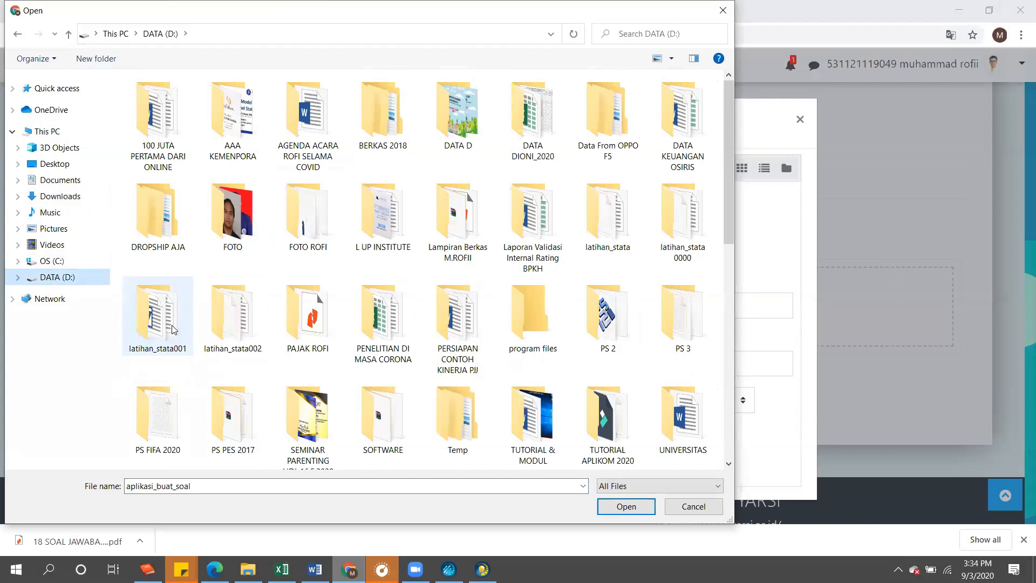
pyautogui.scroll(-5, 216, 340)
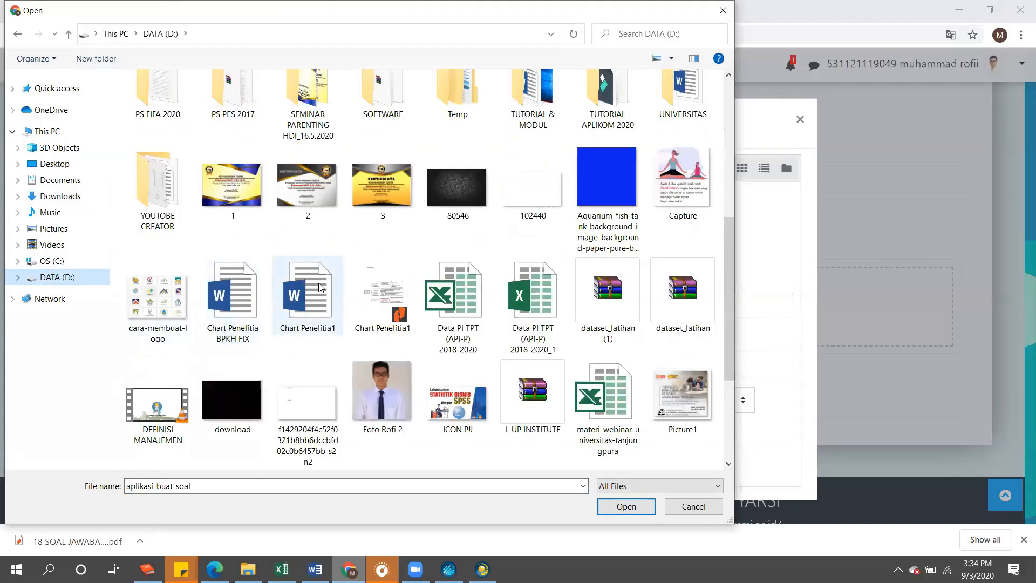
pyautogui.scroll(2, 304, 292)
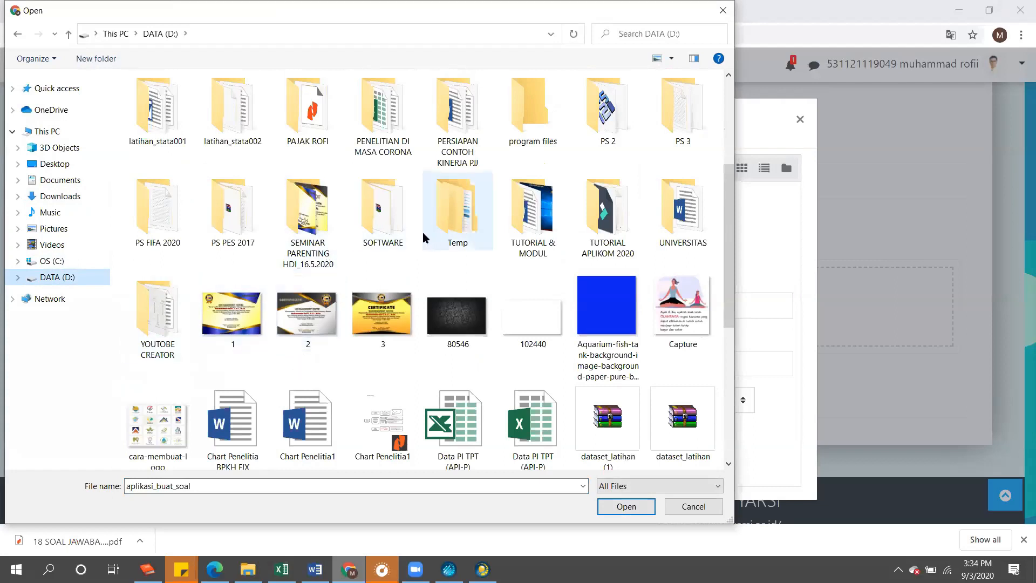
pyautogui.scroll(-2, 265, 241)
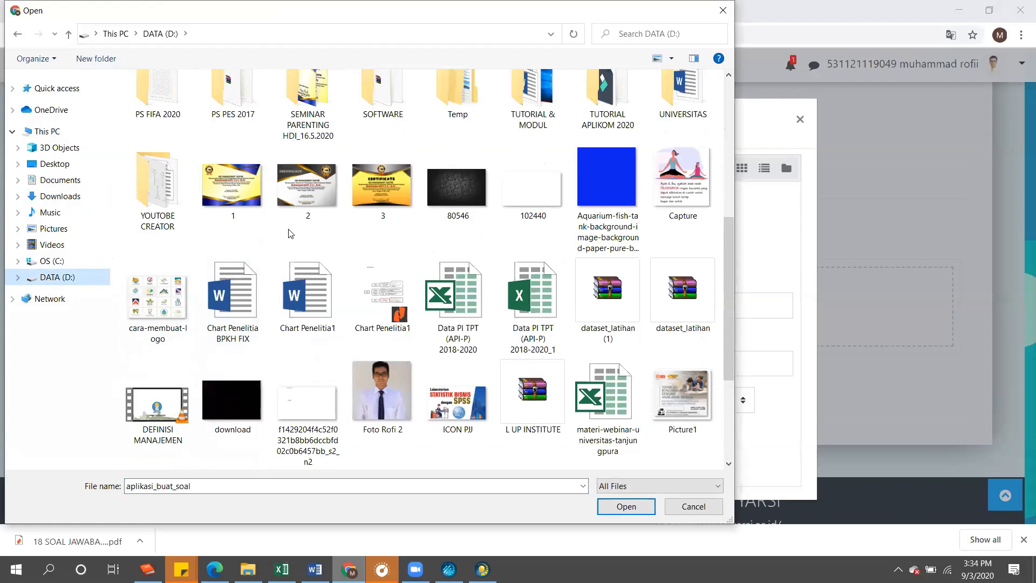
pyautogui.click(78, 199)
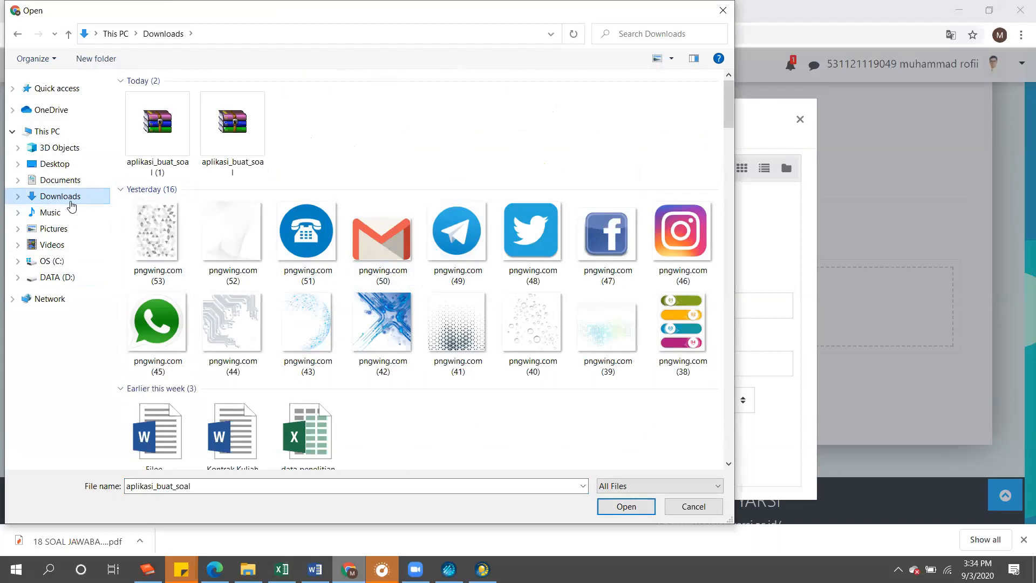
pyautogui.click(54, 261)
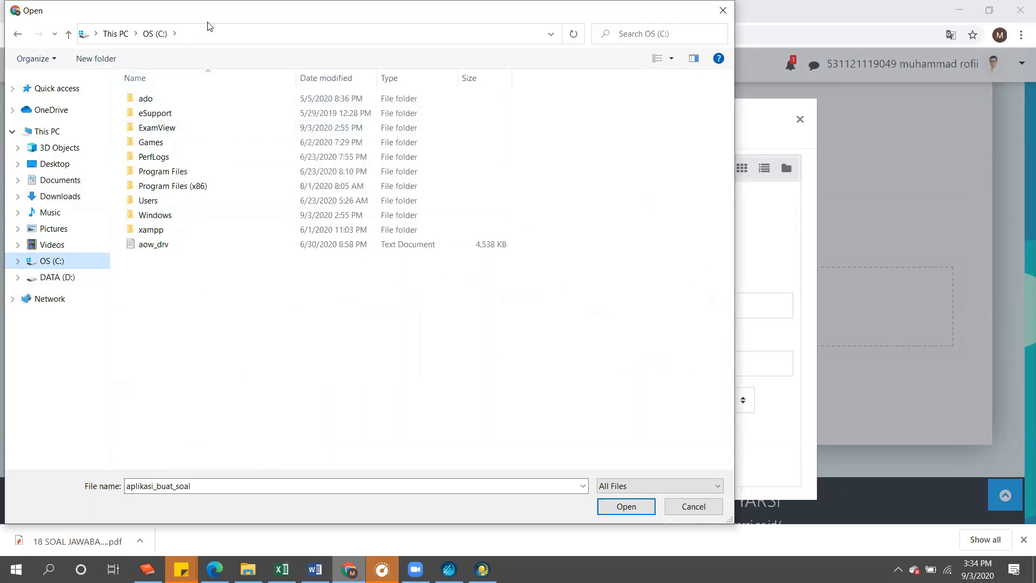
pyautogui.moveTo(209, 15); pyautogui.dragTo(218, 19)
pyautogui.click(733, 15)
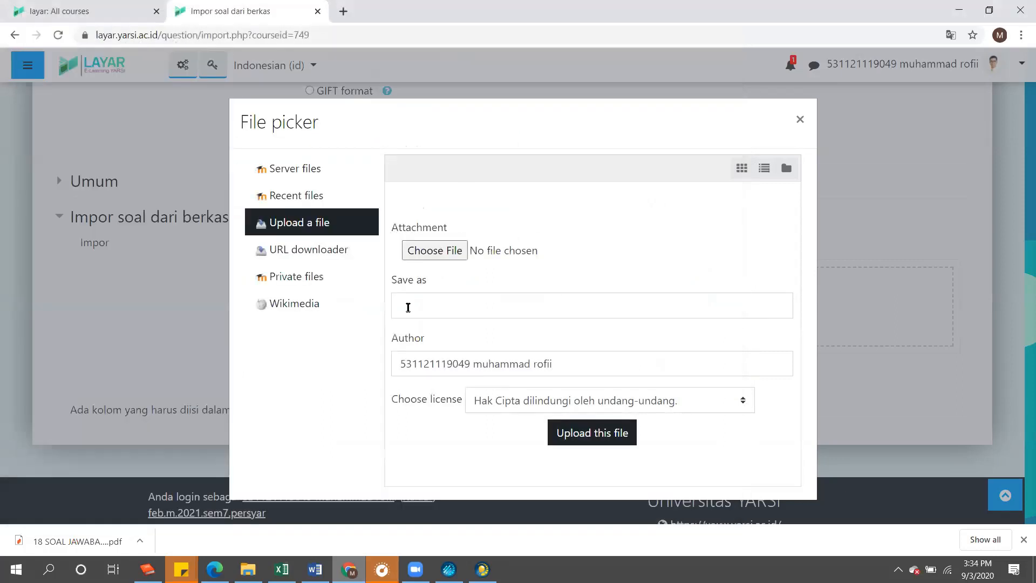
# Upload Soal Pertemuan Pertama.bnk from the ExamView Banks folder on drive C and try to import its questions
pyautogui.click(445, 252)
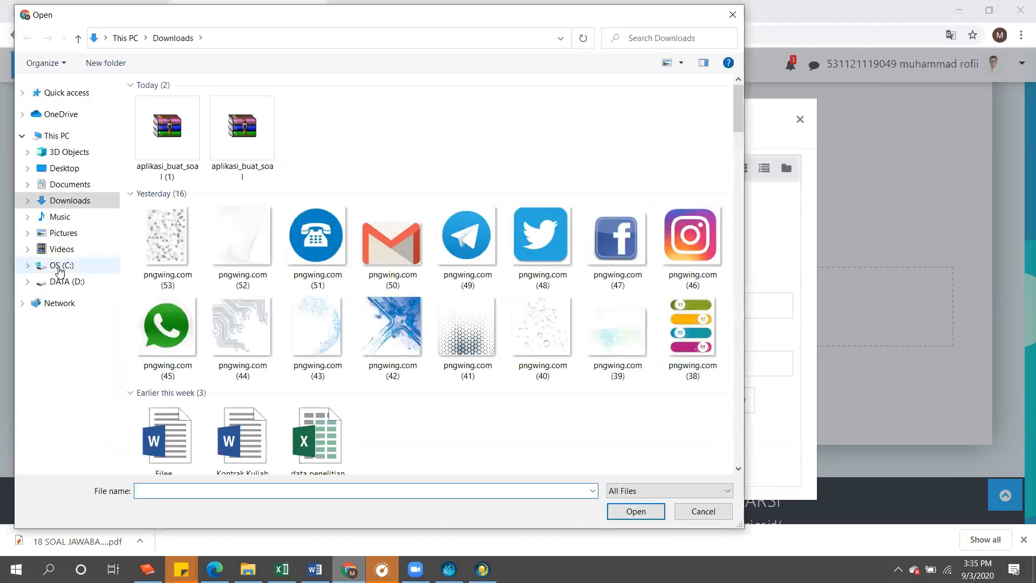
pyautogui.click(59, 267)
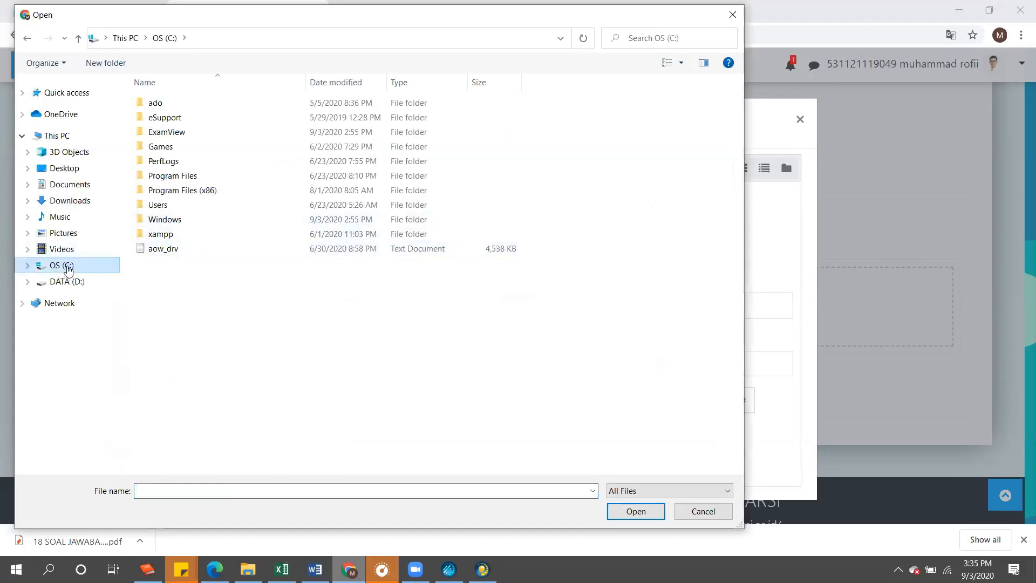
pyautogui.doubleClick(173, 132)
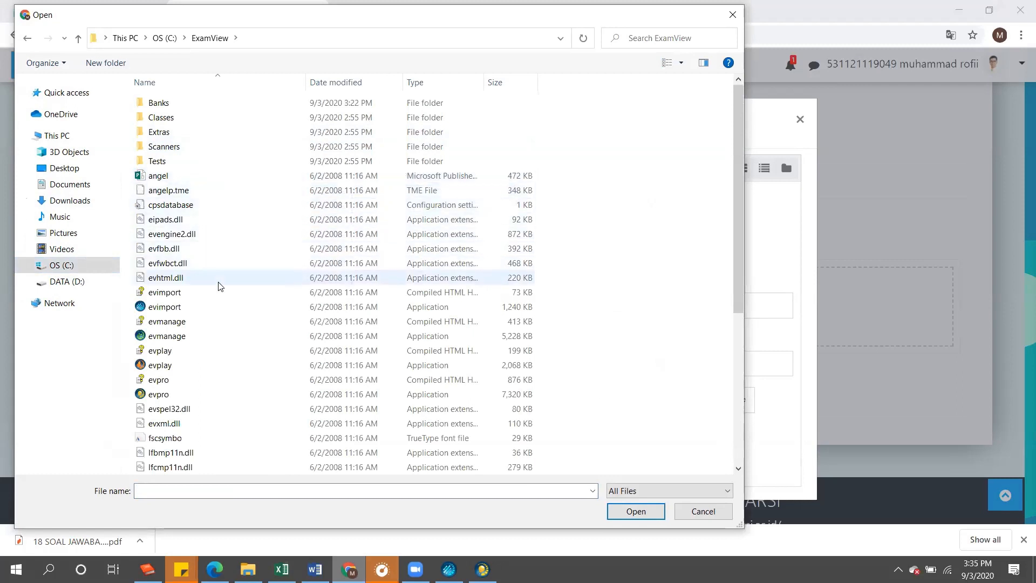
pyautogui.click(168, 104)
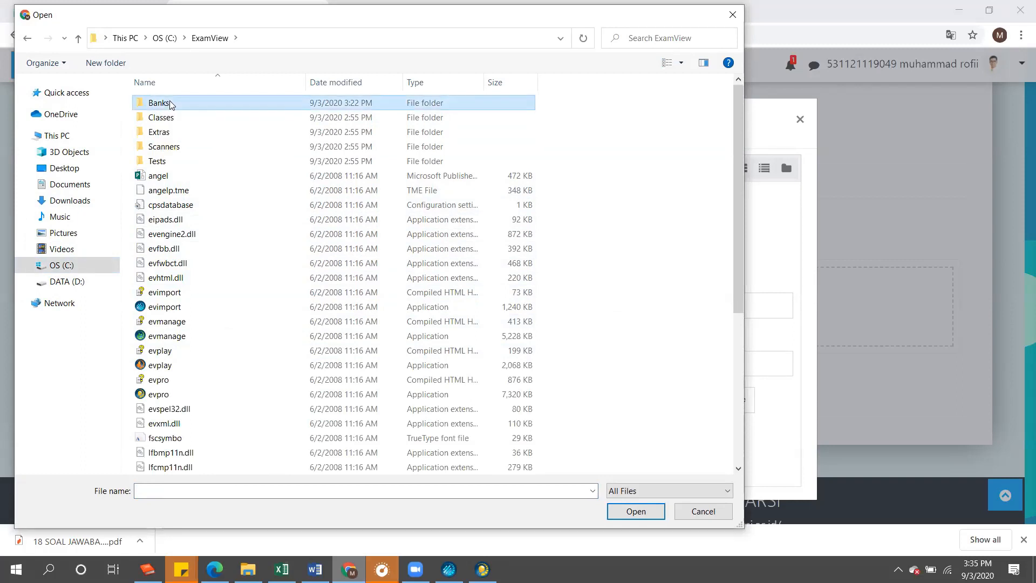
pyautogui.doubleClick(169, 102)
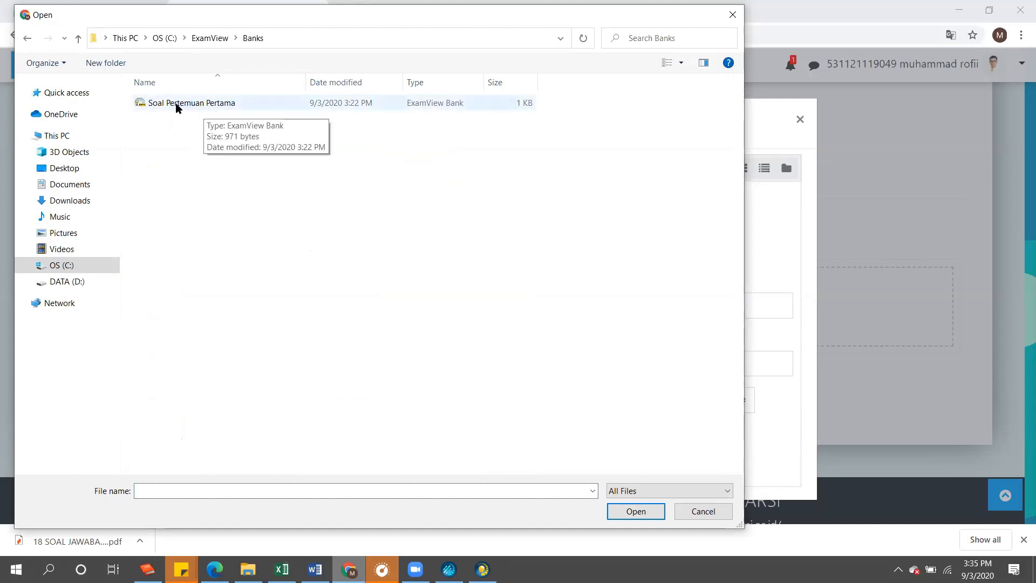
pyautogui.click(211, 107)
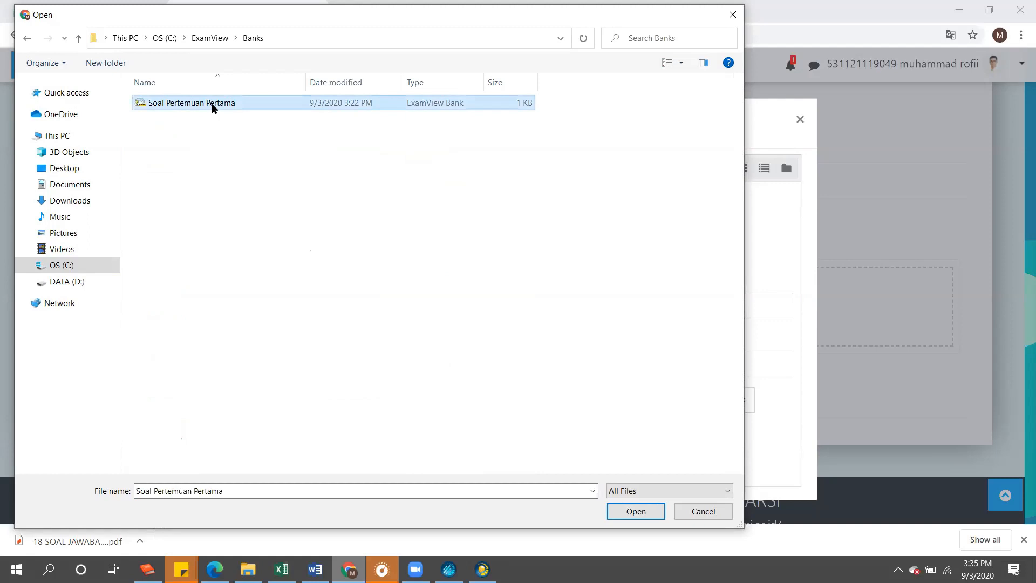
pyautogui.click(641, 514)
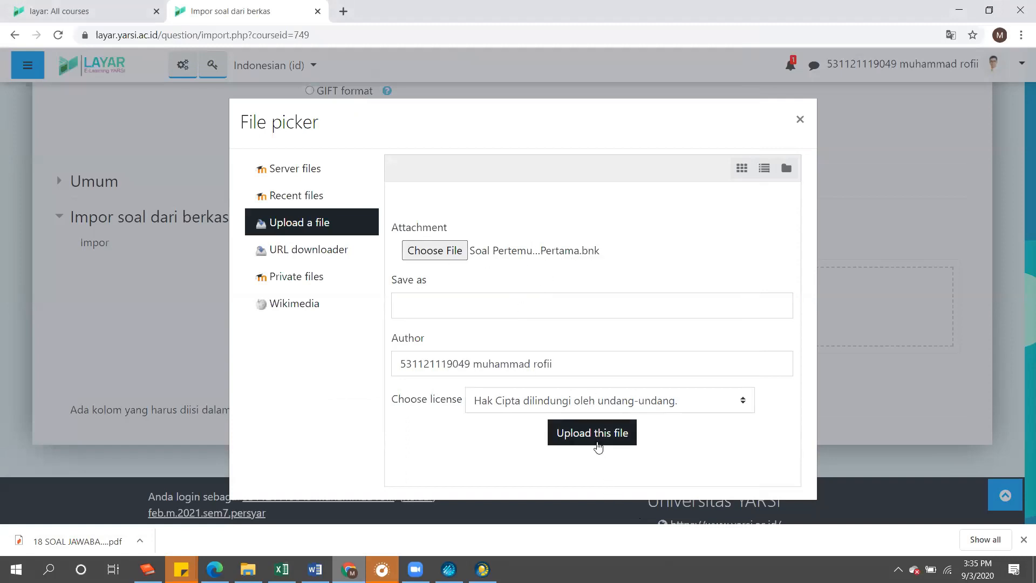
pyautogui.click(598, 437)
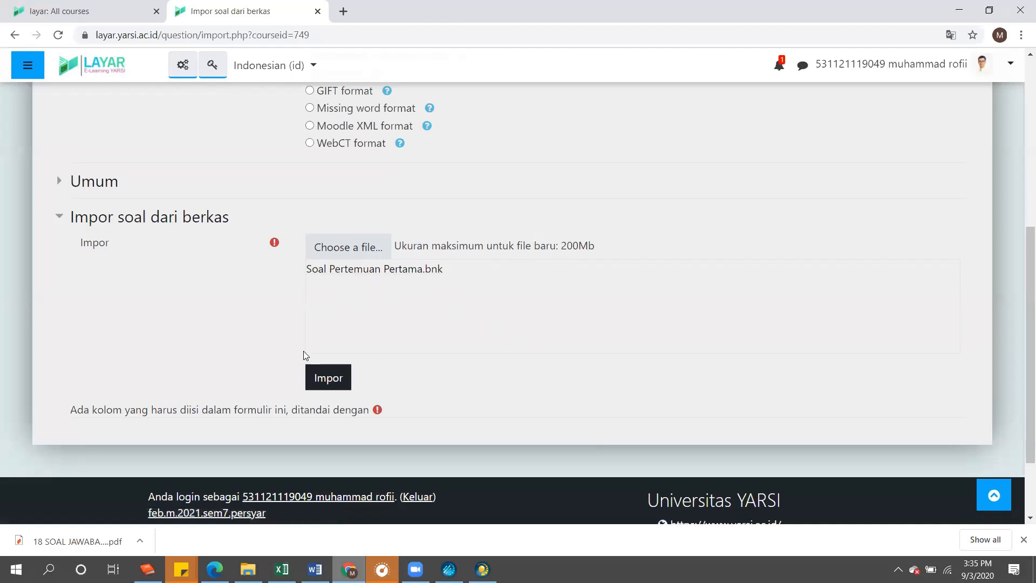
pyautogui.click(331, 379)
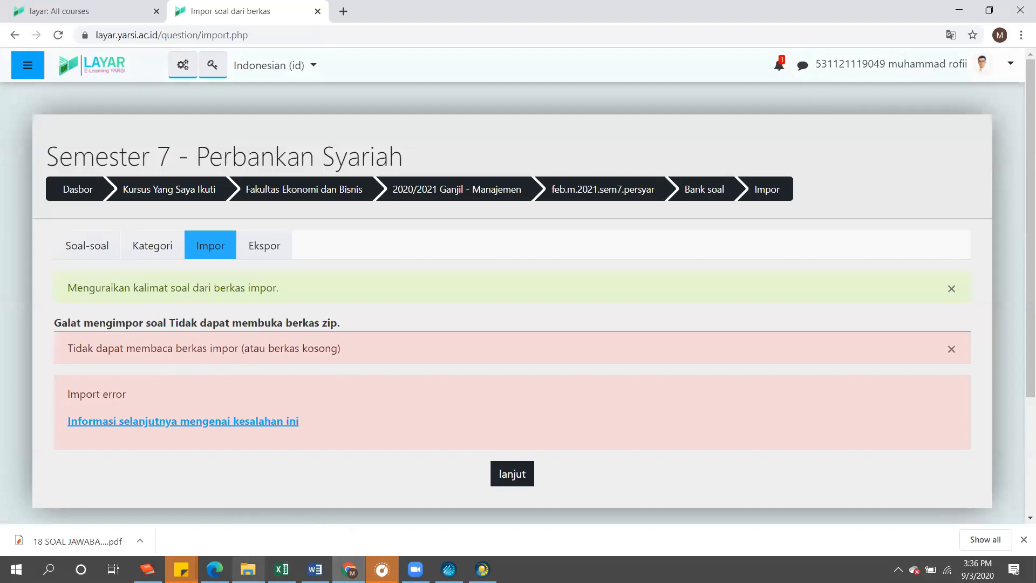
# Locate the Latihan Pertemuan Pertama zip in File Explorer, in the BAHAN LATIHAN LAYAR YARSI 2020 folder under UNIVERSITAS on drive D
pyautogui.click(248, 569)
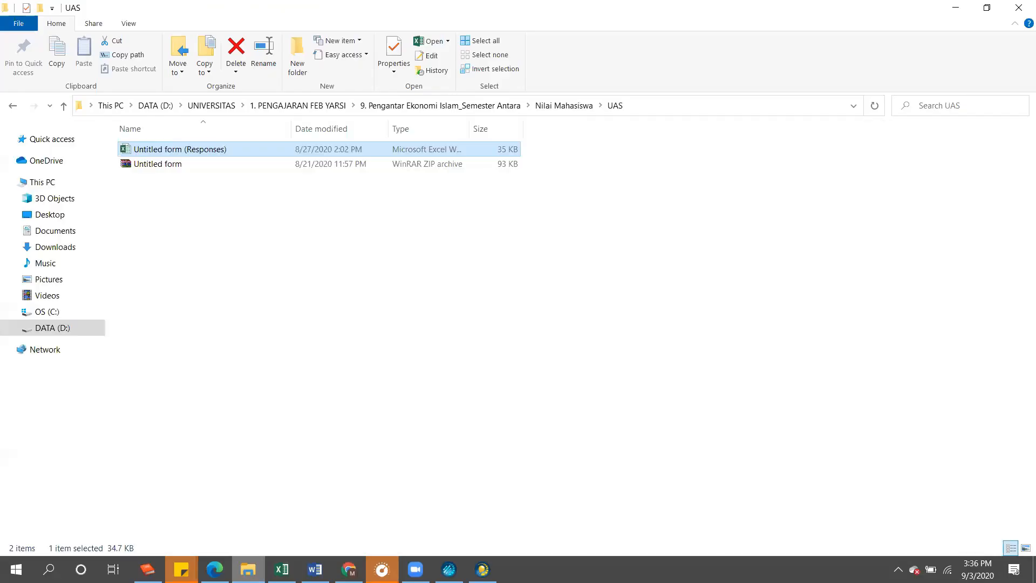
pyautogui.click(57, 333)
pyautogui.scroll(-1, 187, 467)
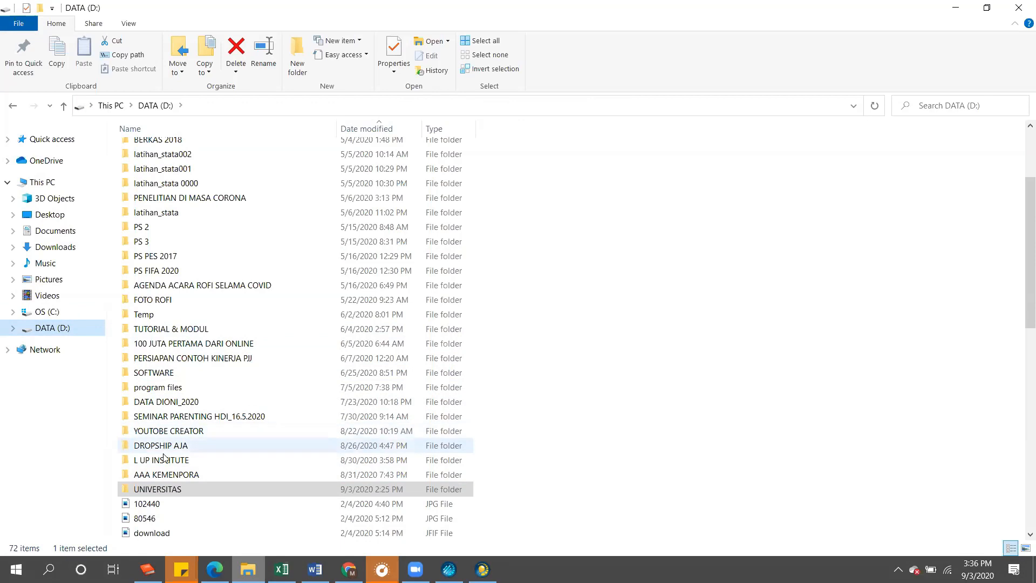
pyautogui.scroll(-1, 164, 450)
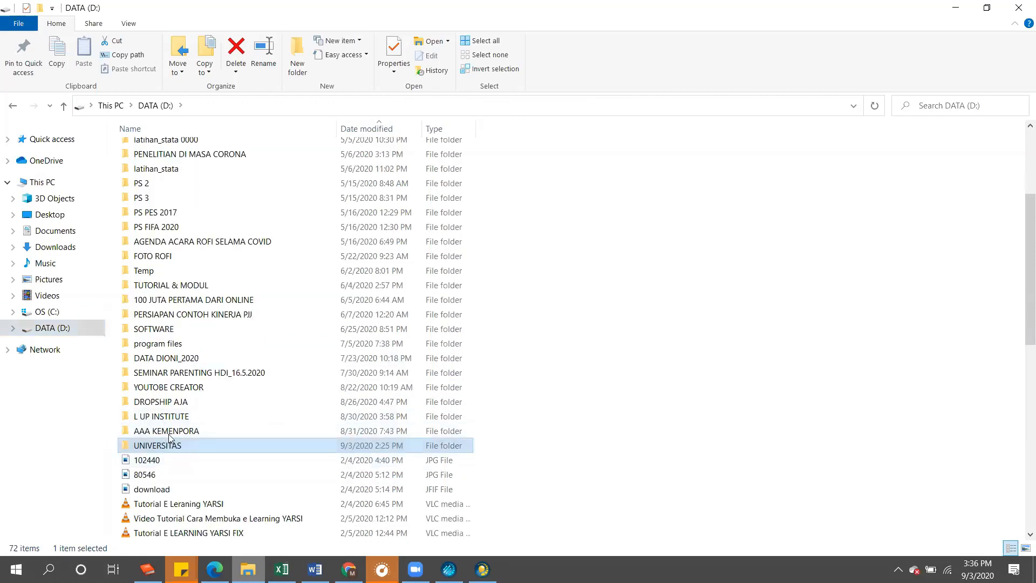
pyautogui.doubleClick(168, 444)
pyautogui.doubleClick(174, 323)
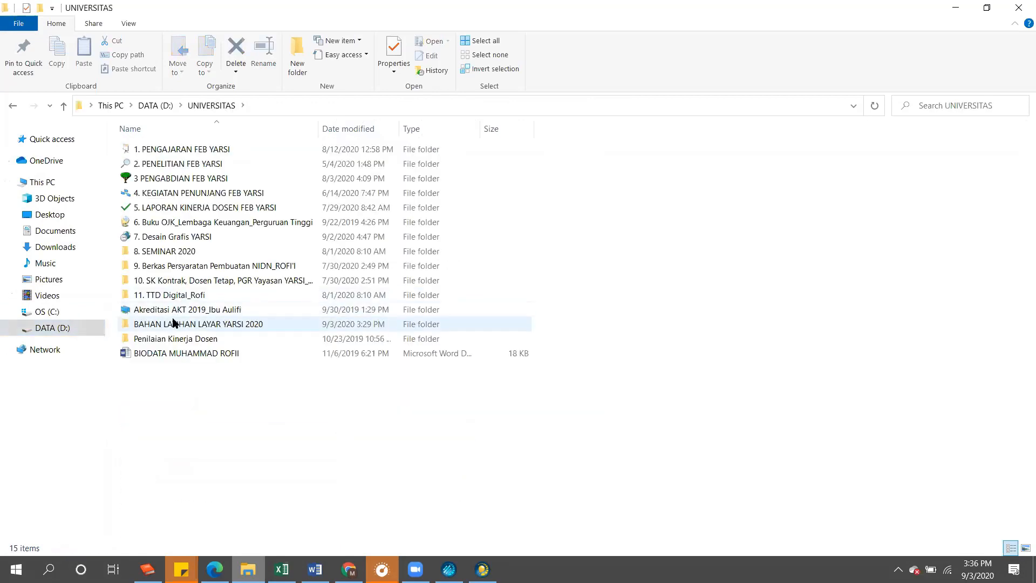
pyautogui.click(183, 165)
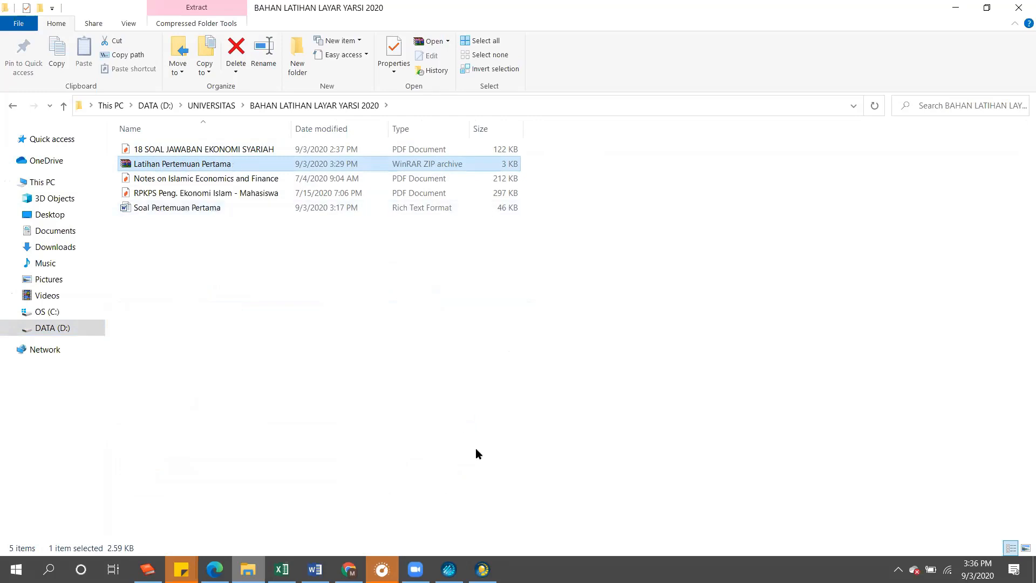
# Check the Soal Pertemuan Pertama questions in the ExamView Question Bank Editor and return to the browser
pyautogui.click(448, 569)
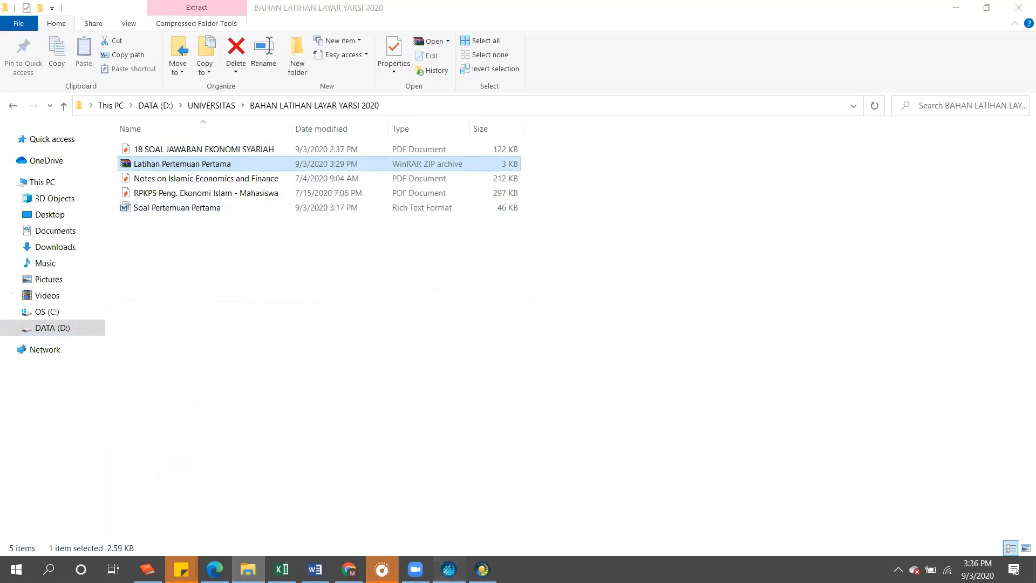
pyautogui.click(482, 569)
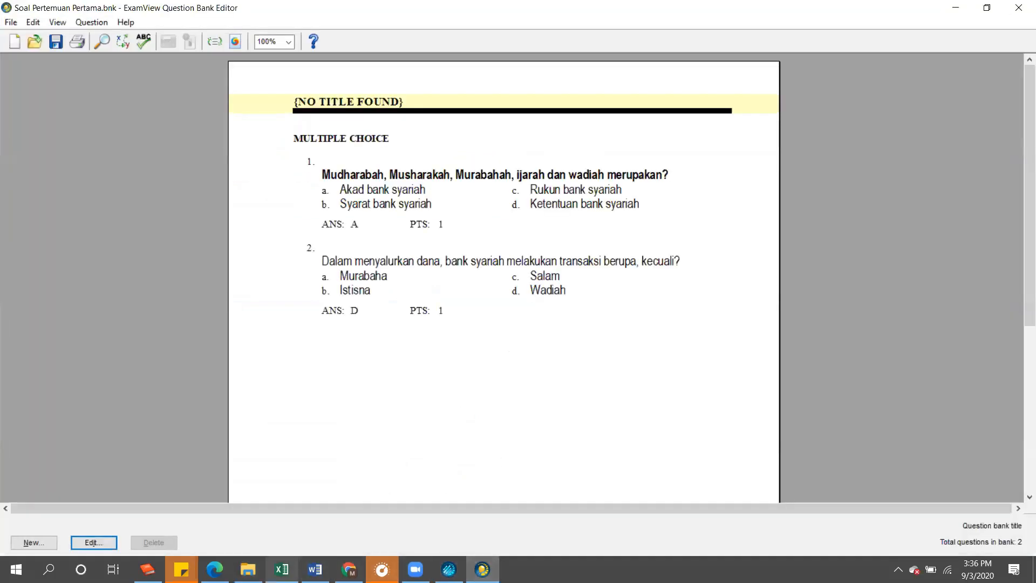
pyautogui.click(349, 569)
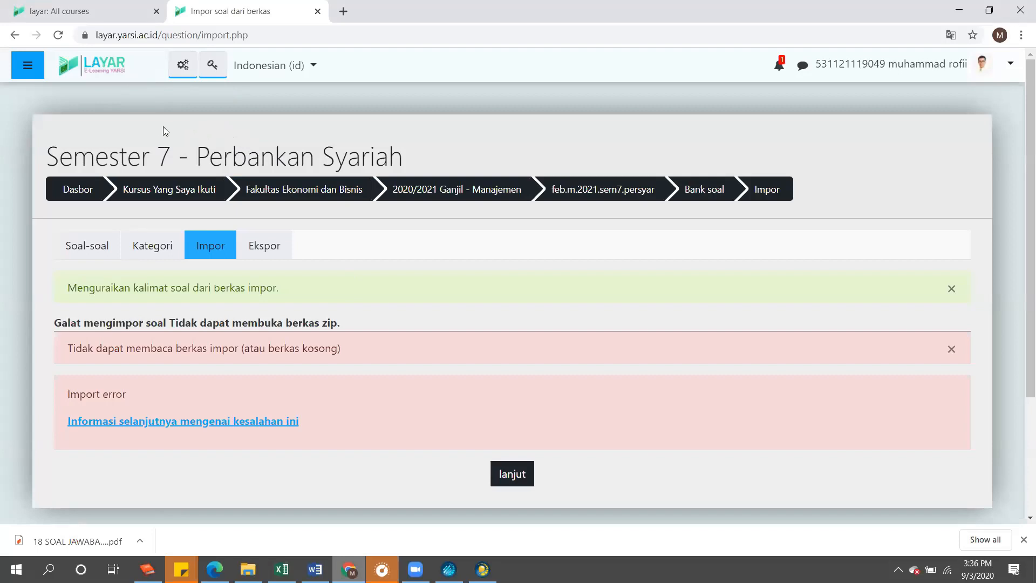
# Leave the failed import result and reopen the question bank's import page for the Semester 7 - Perbankan Syariah course
pyautogui.click(42, 66)
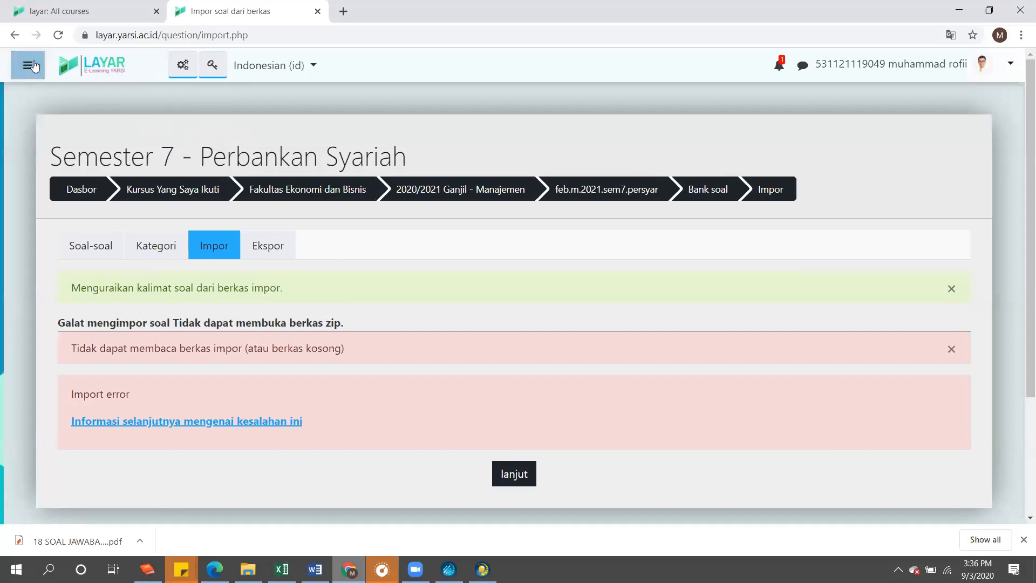
pyautogui.click(14, 34)
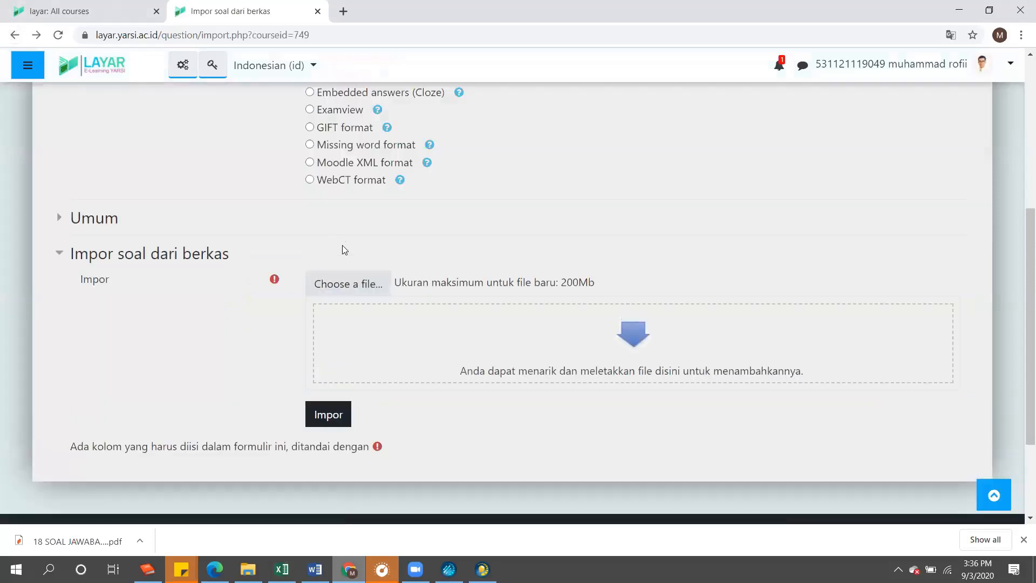
pyautogui.scroll(5, 342, 246)
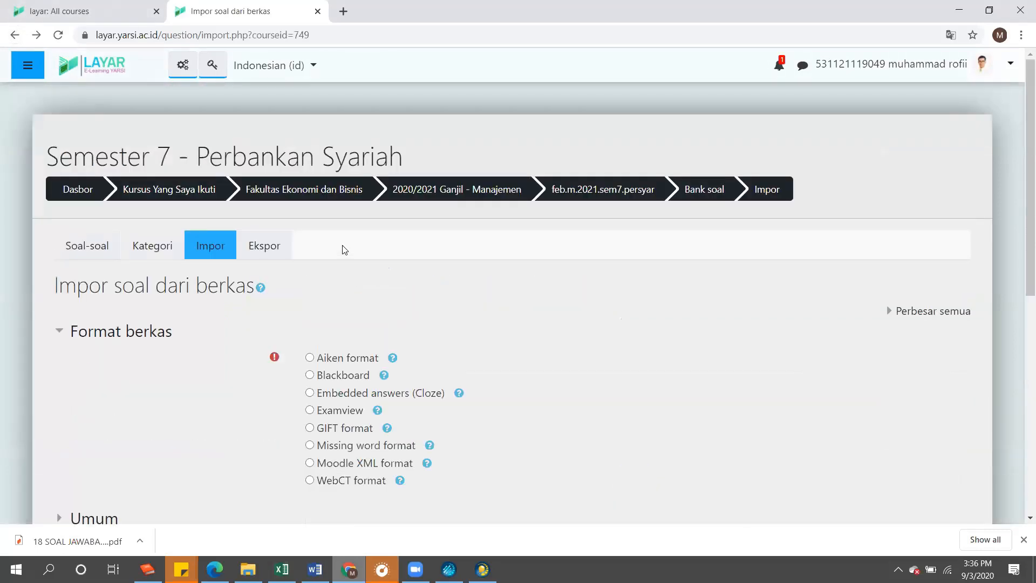
pyautogui.click(182, 65)
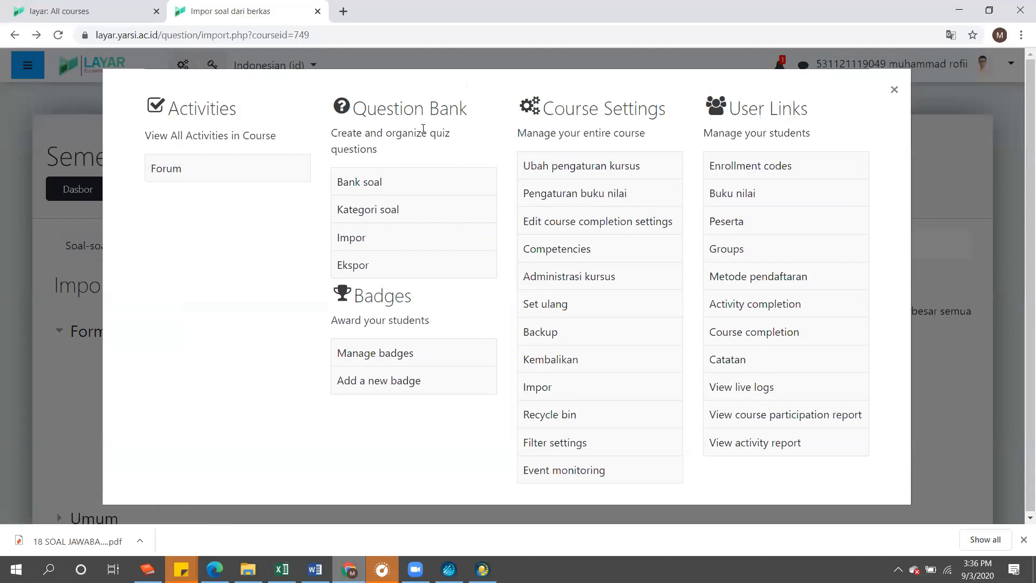
pyautogui.click(360, 244)
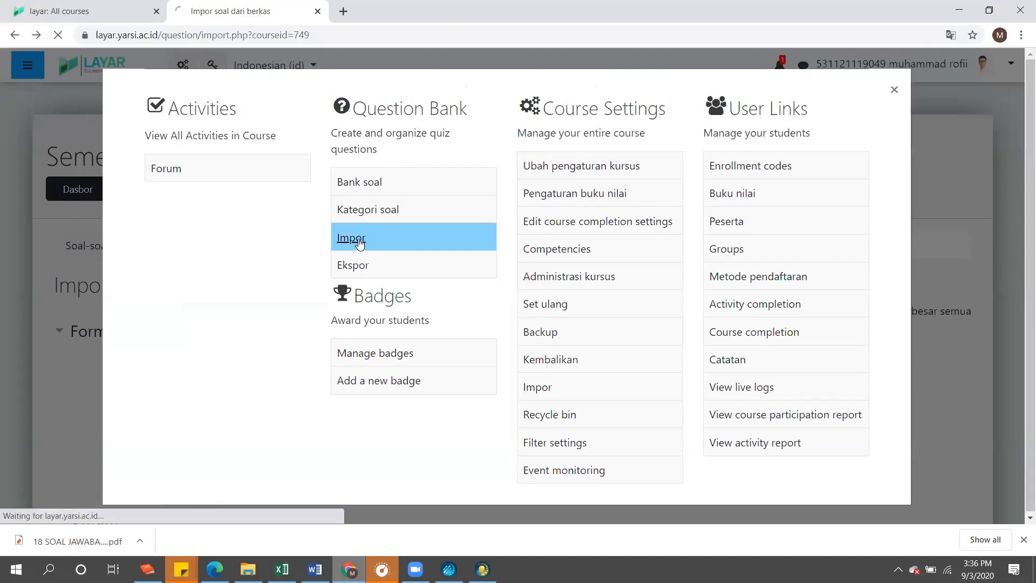
# Choose Blackboard as the file format for the question import
pyautogui.scroll(-1, 363, 275)
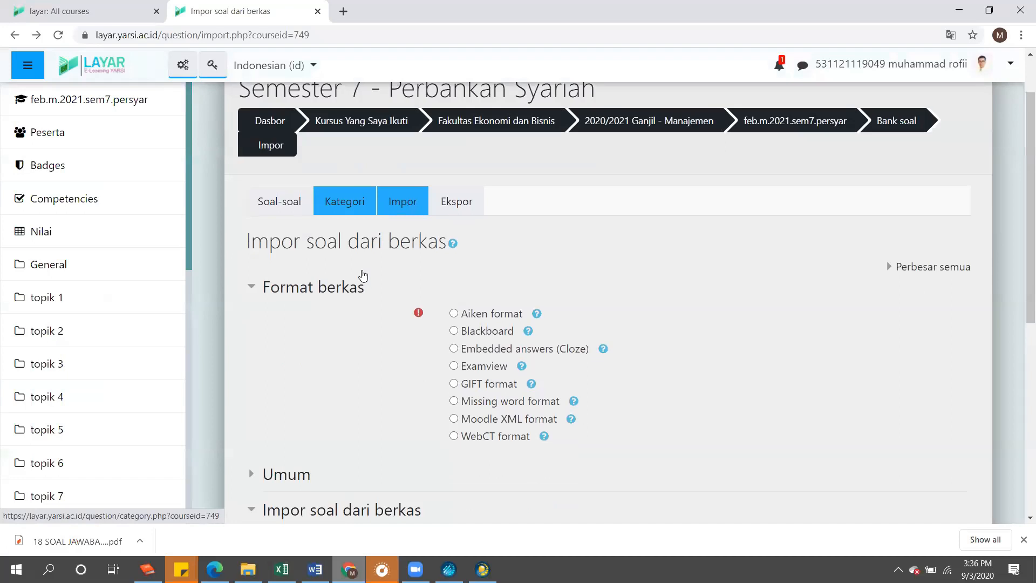
pyautogui.scroll(-1, 363, 275)
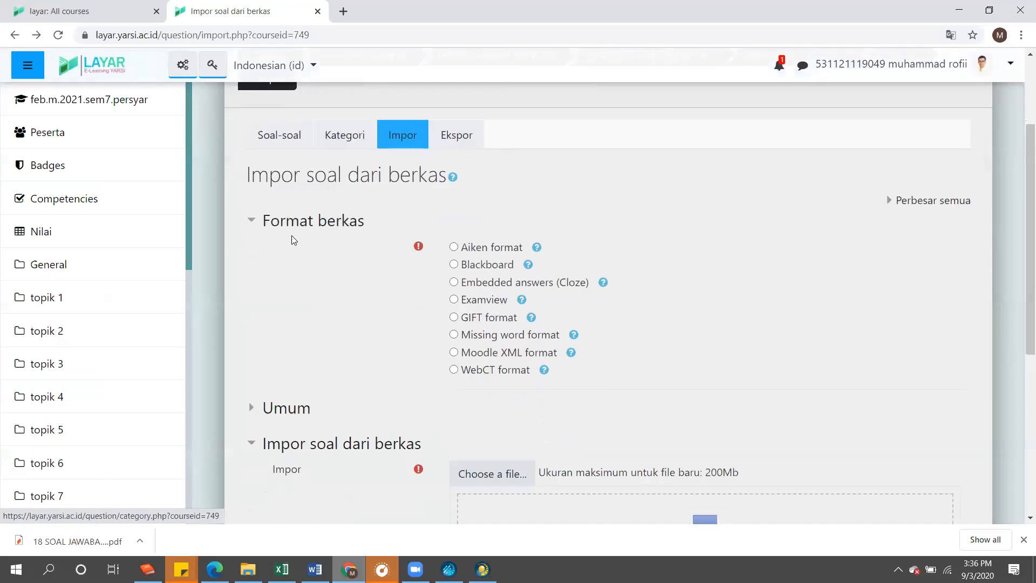
pyautogui.click(454, 265)
pyautogui.scroll(-2, 424, 281)
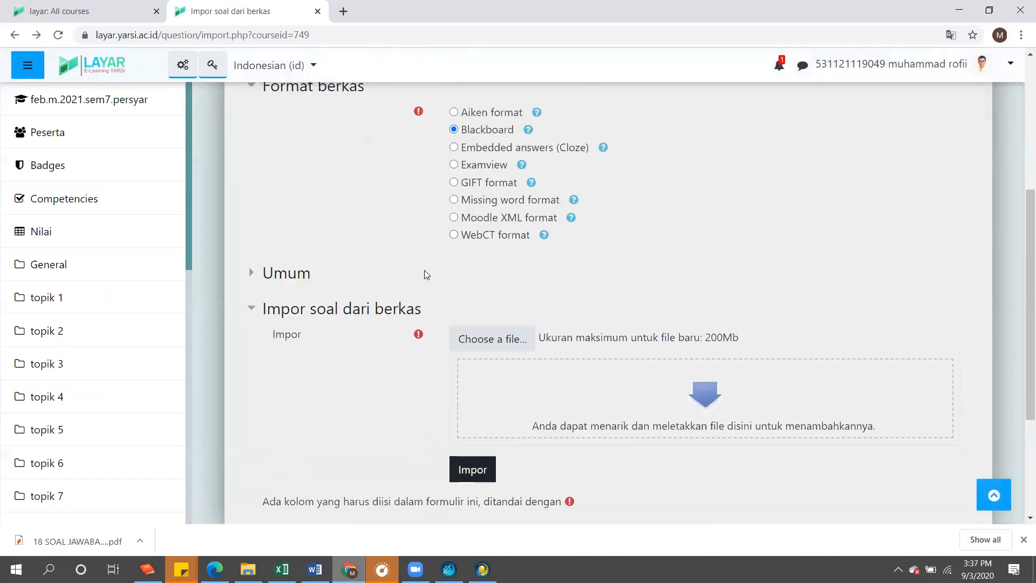
# Upload Latihan Pertemuan Pertama.zip from the UNIVERSITAS > BAHAN LATIHAN LAYAR YARSI 2020 folder on drive D as the import file
pyautogui.scroll(-1, 426, 274)
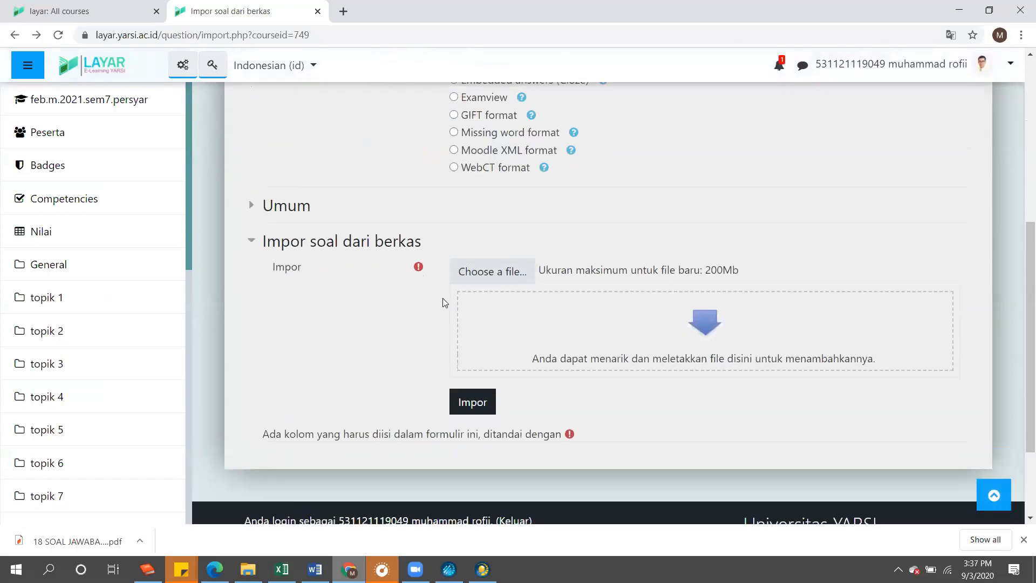
pyautogui.click(501, 274)
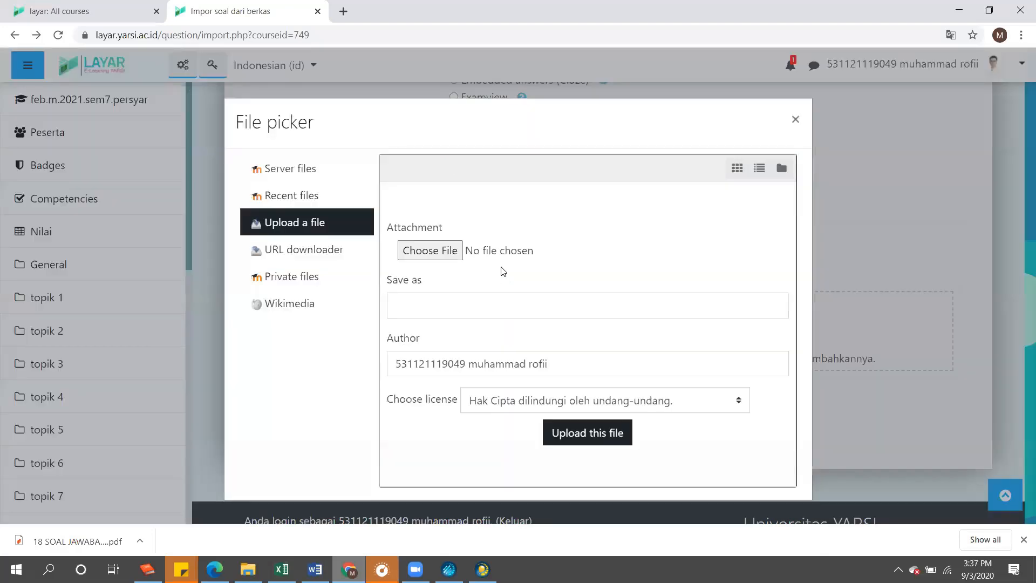
pyautogui.click(448, 251)
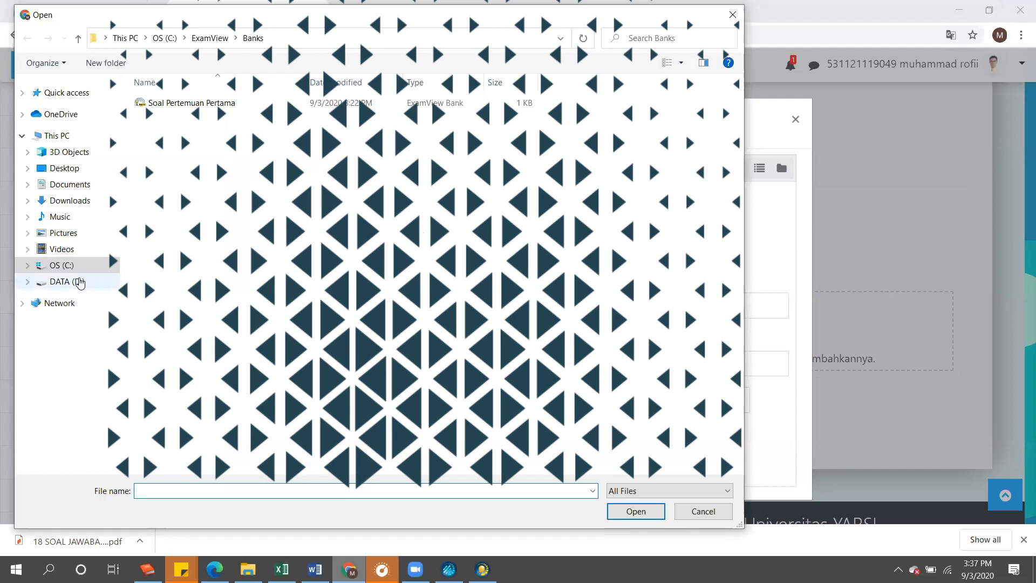
pyautogui.click(76, 282)
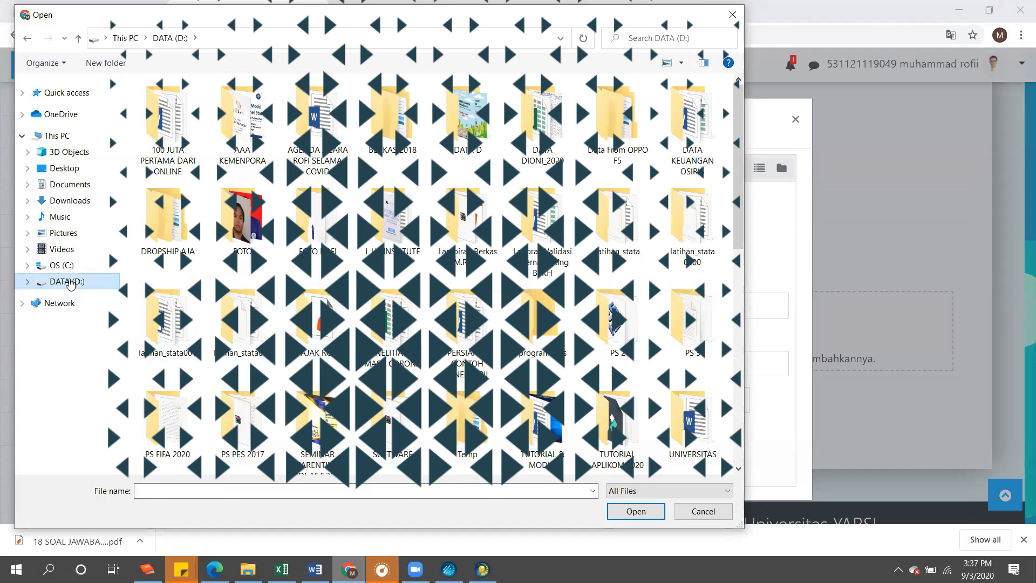
pyautogui.scroll(-3, 302, 355)
pyautogui.scroll(1, 301, 355)
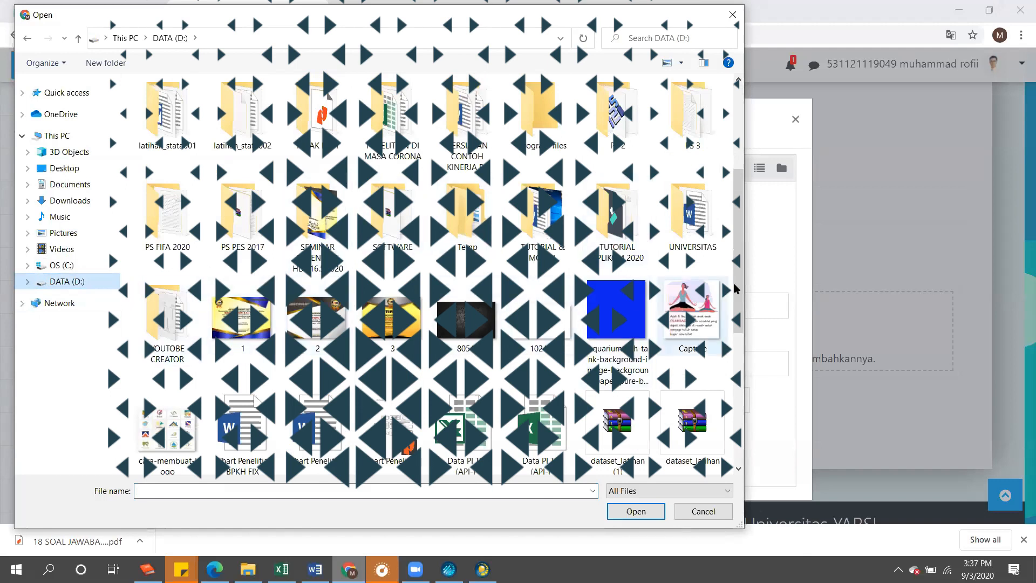
pyautogui.doubleClick(692, 216)
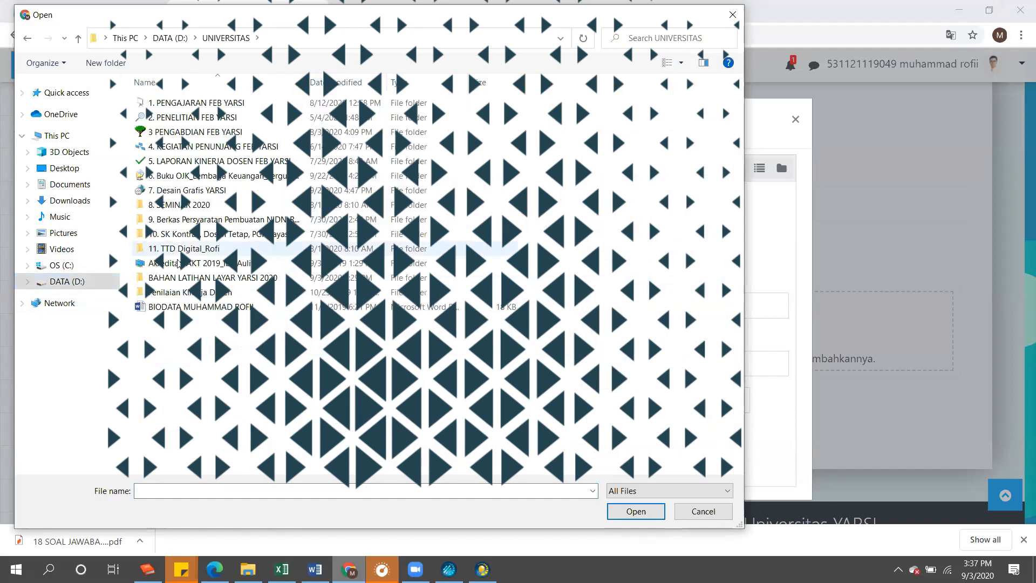
pyautogui.doubleClick(178, 278)
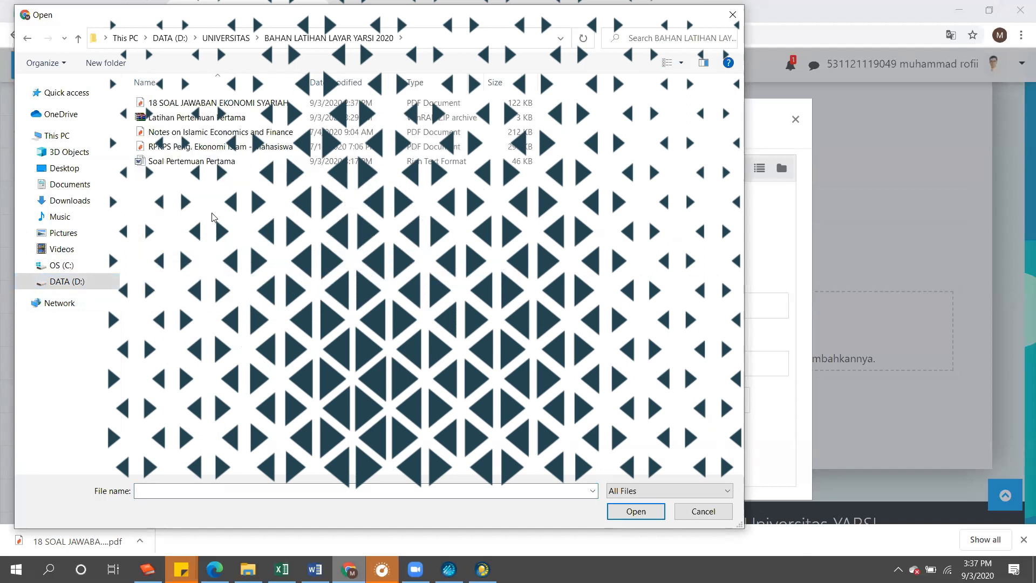
pyautogui.click(201, 118)
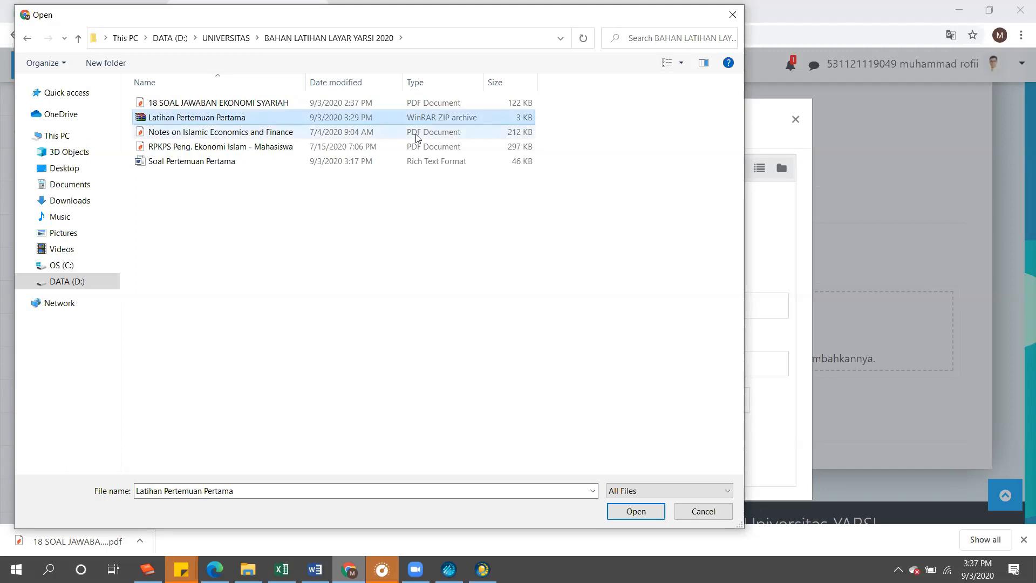
pyautogui.click(651, 515)
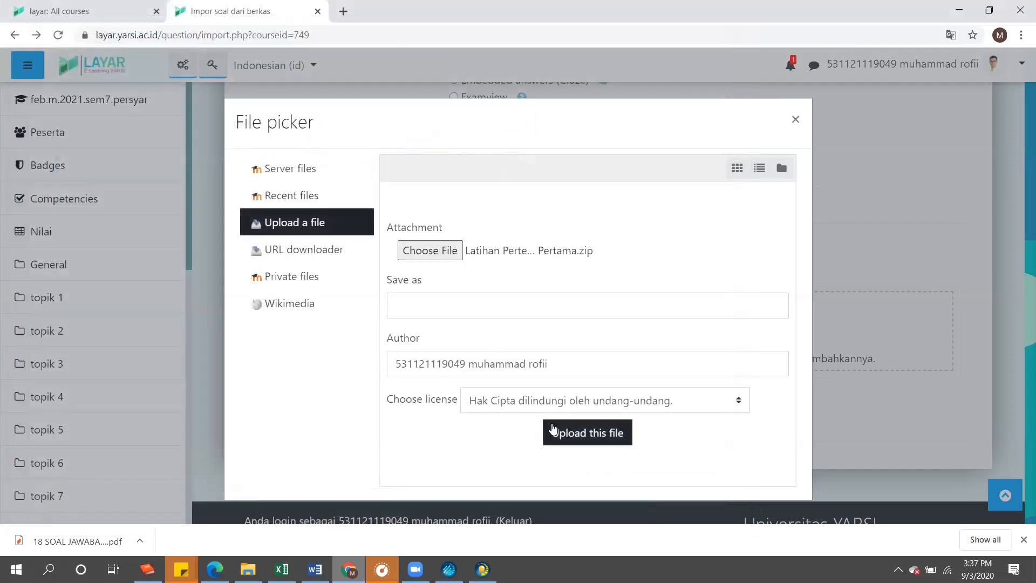
pyautogui.click(573, 438)
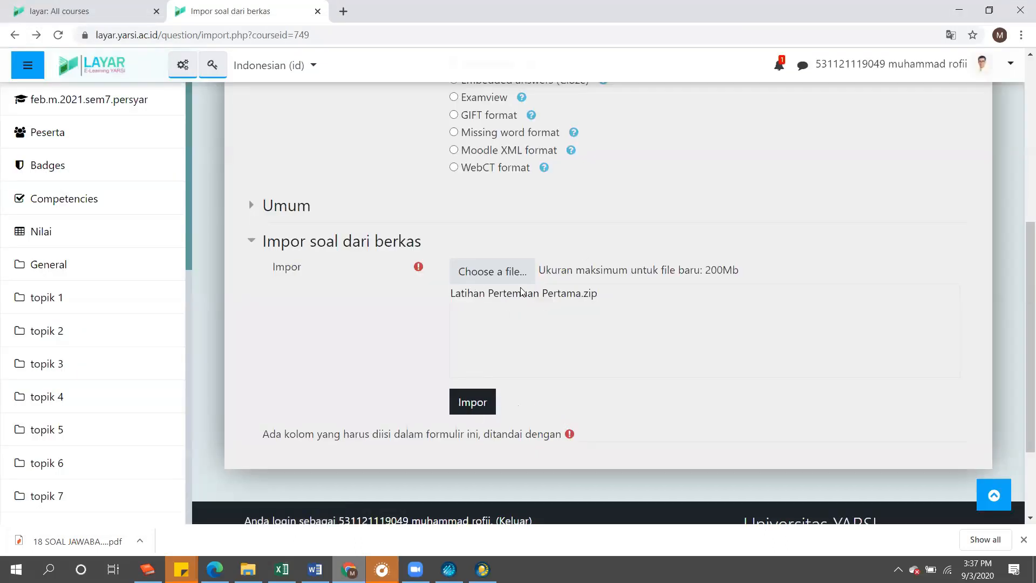
# Import the questions from the uploaded zip and continue to the question list in the course's question bank
pyautogui.click(467, 404)
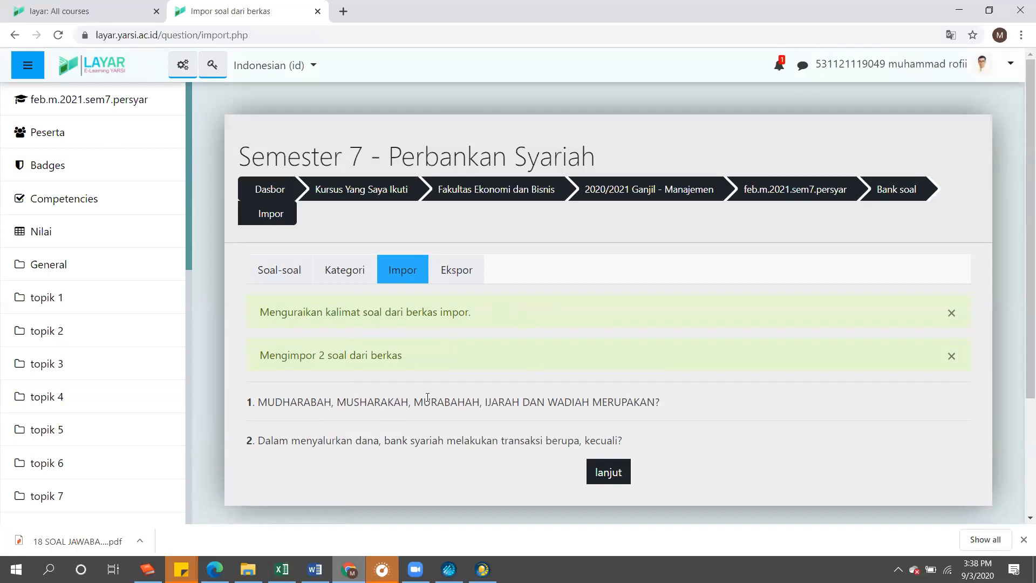
pyautogui.click(611, 477)
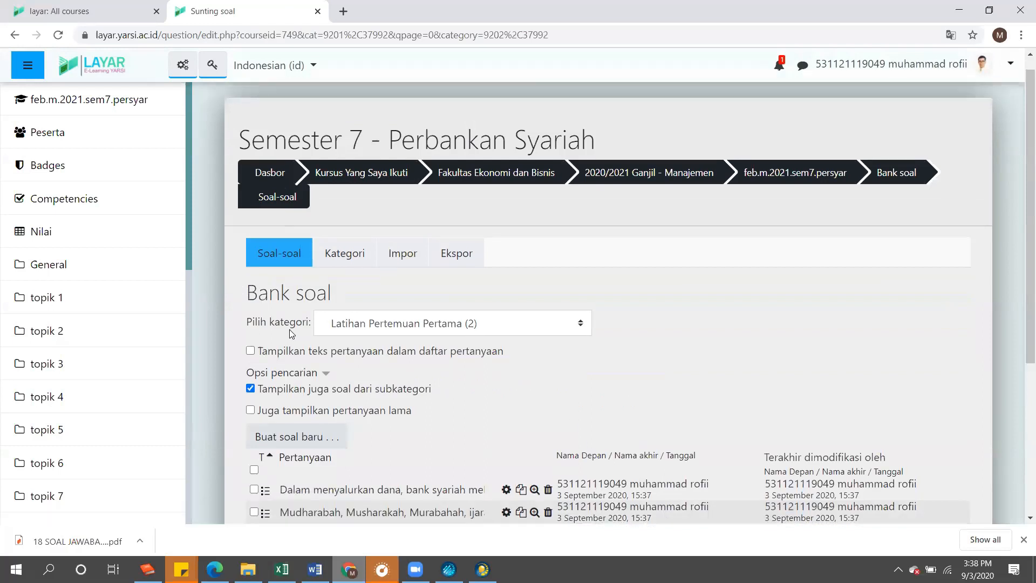
pyautogui.scroll(-1, 288, 334)
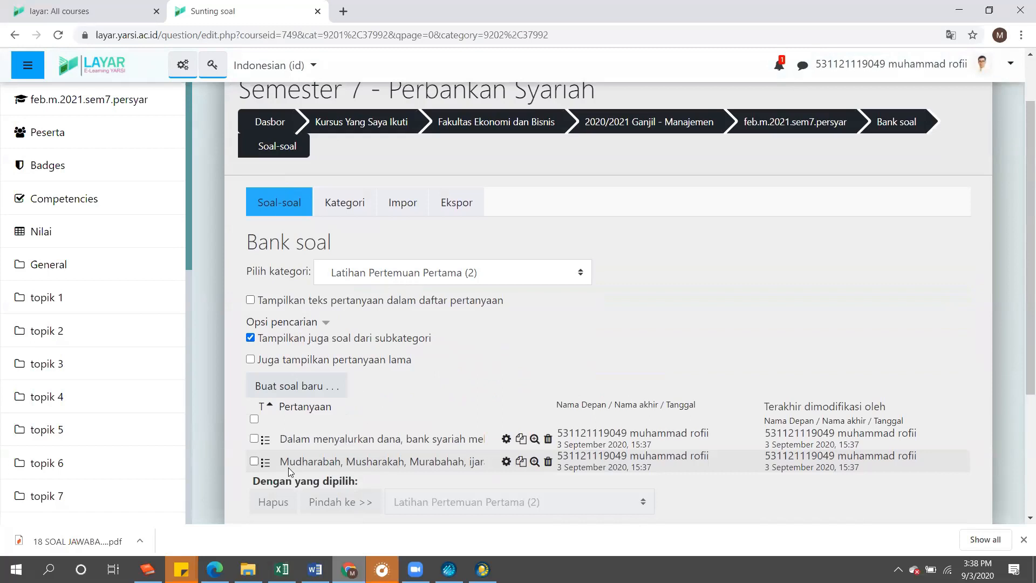
pyautogui.scroll(-1, 292, 463)
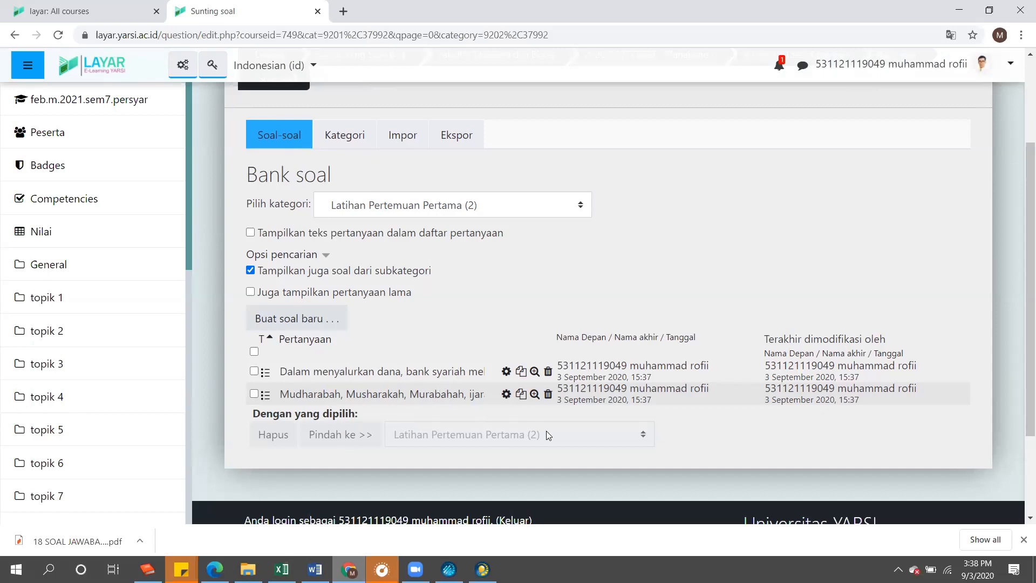
pyautogui.press('XF86AudioRaiseVolume')
pyautogui.press('XF86AudioRaiseVolume')
pyautogui.press('XF86AudioRaiseVolume')
pyautogui.press('XF86AudioRaiseVolume')
pyautogui.press('XF86AudioRaiseVolume')
pyautogui.press('XF86AudioRaiseVolume')
pyautogui.press('XF86AudioRaiseVolume')
pyautogui.press('XF86AudioRaiseVolume')
pyautogui.press('XF86AudioRaiseVolume')
pyautogui.scroll(-1, 622, 258)
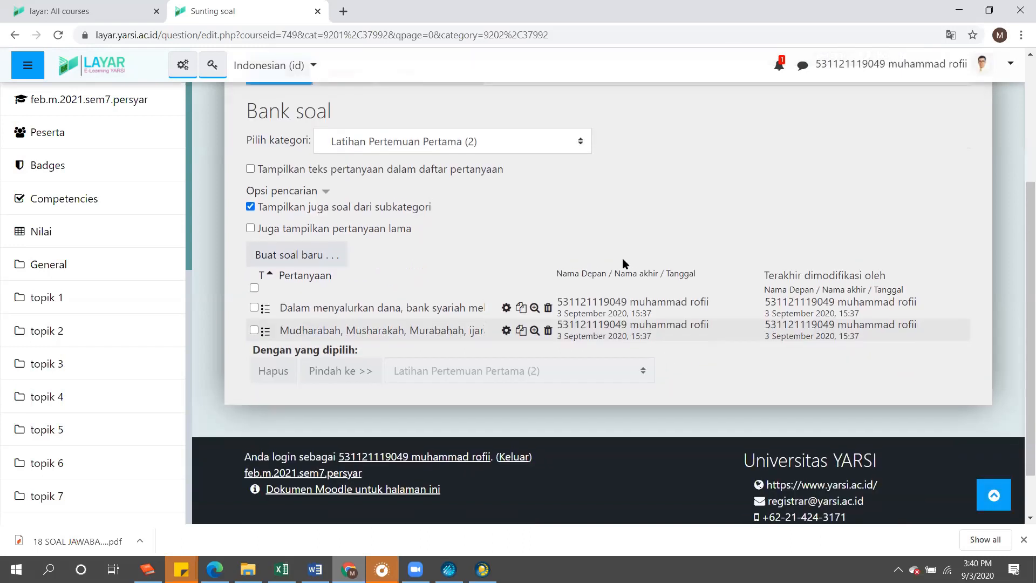
pyautogui.scroll(2, 622, 258)
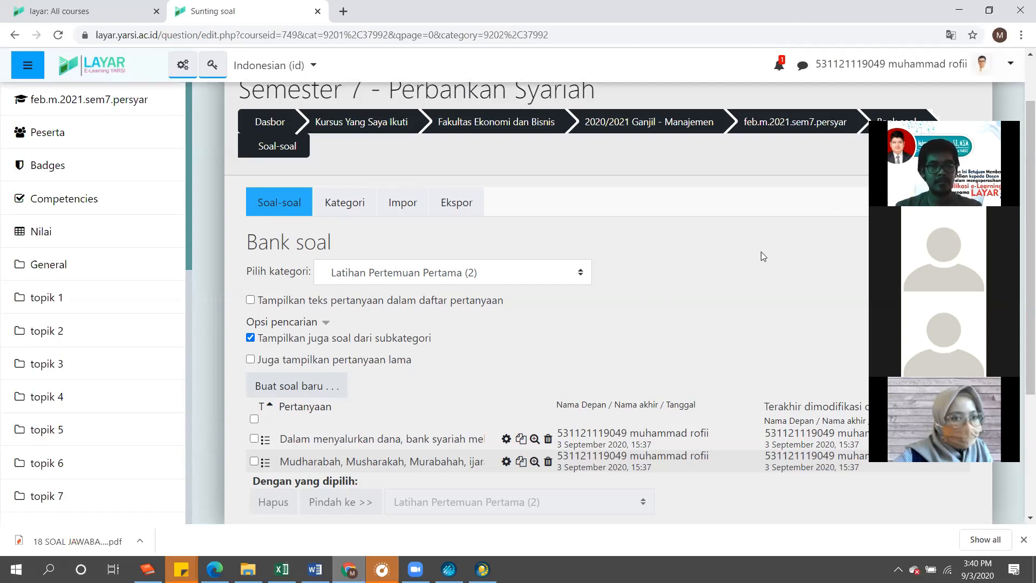
pyautogui.press('XF86AudioRaiseVolume')
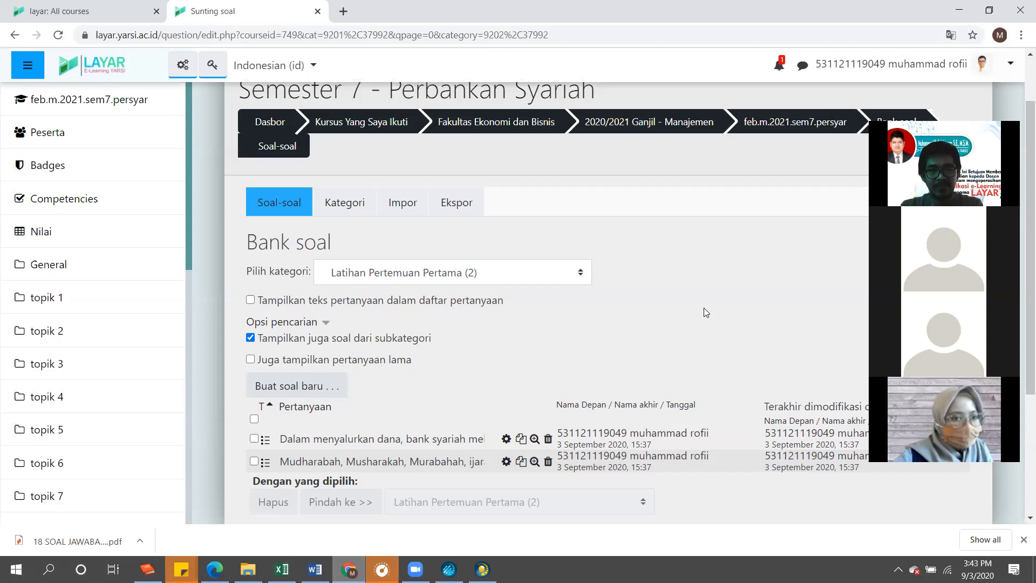
pyautogui.scroll(-1, 678, 337)
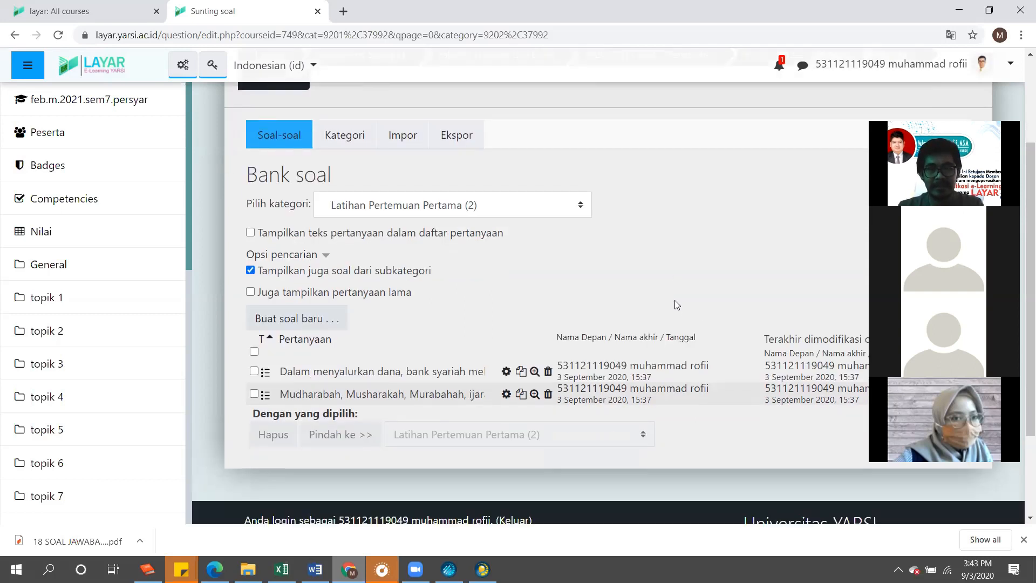